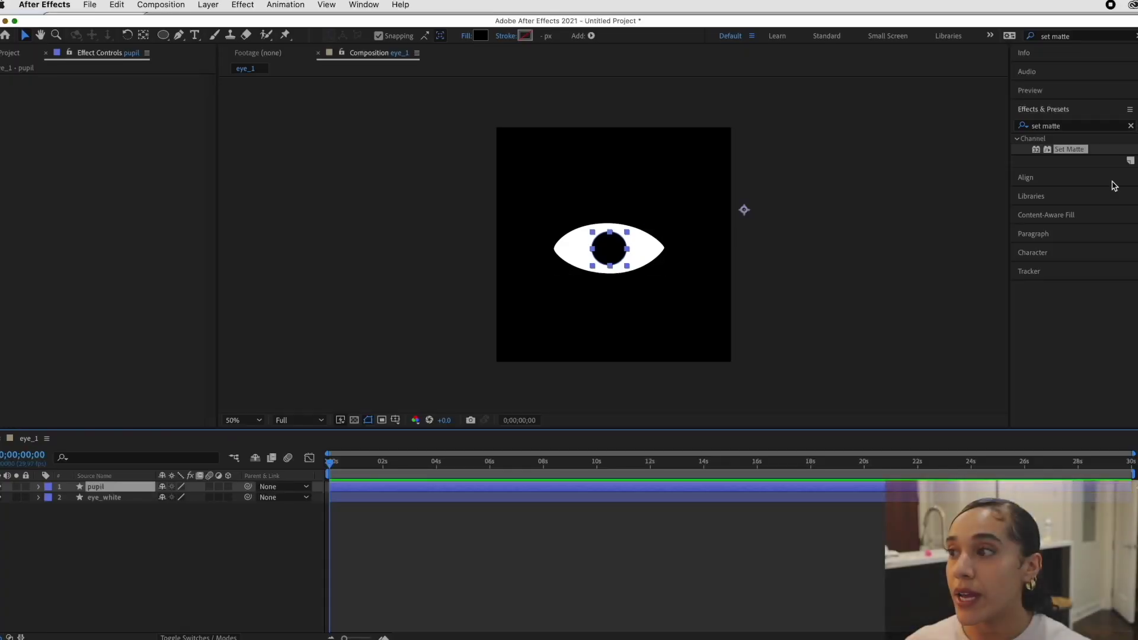
Step: Apply Set Matte to the pupil, taking its matte from the eye_white layer
double_click(1080, 150)
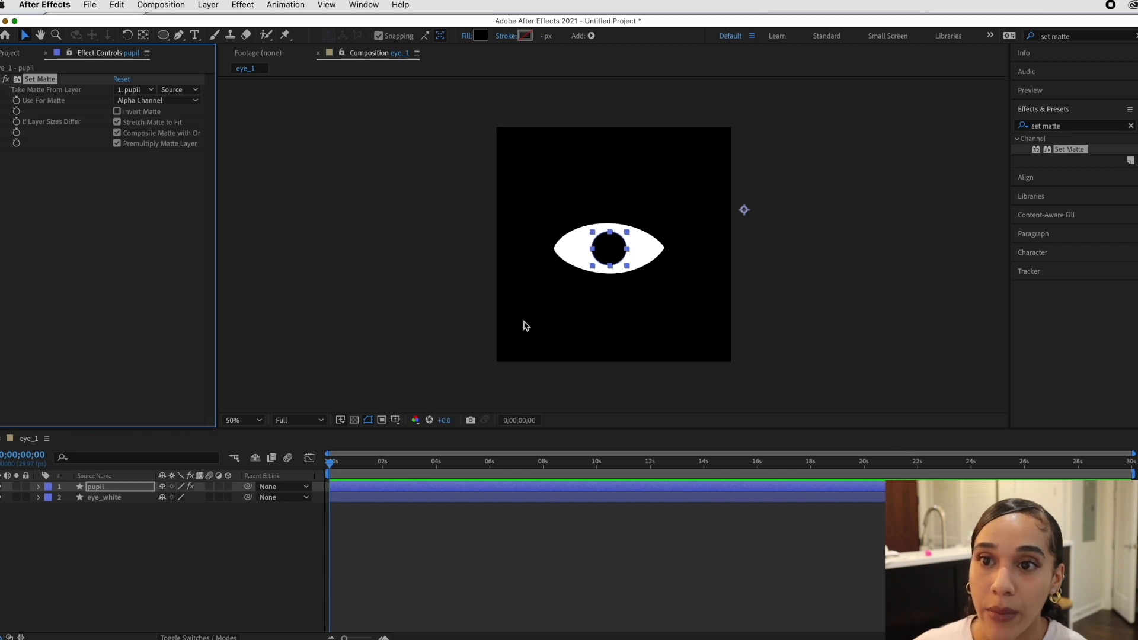
click(152, 91)
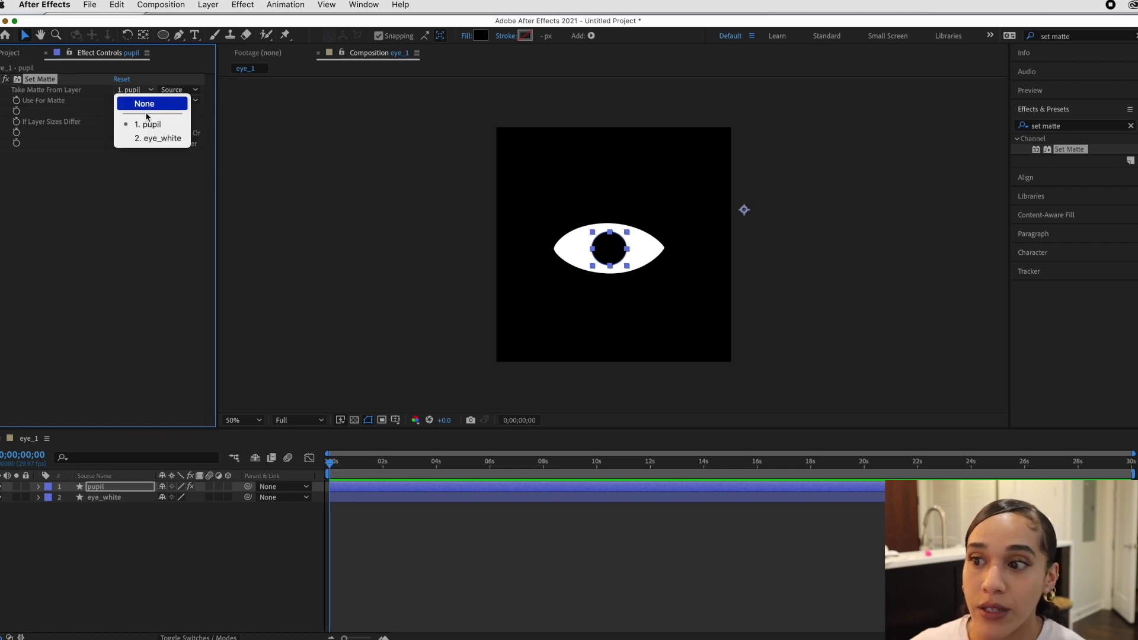
click(152, 140)
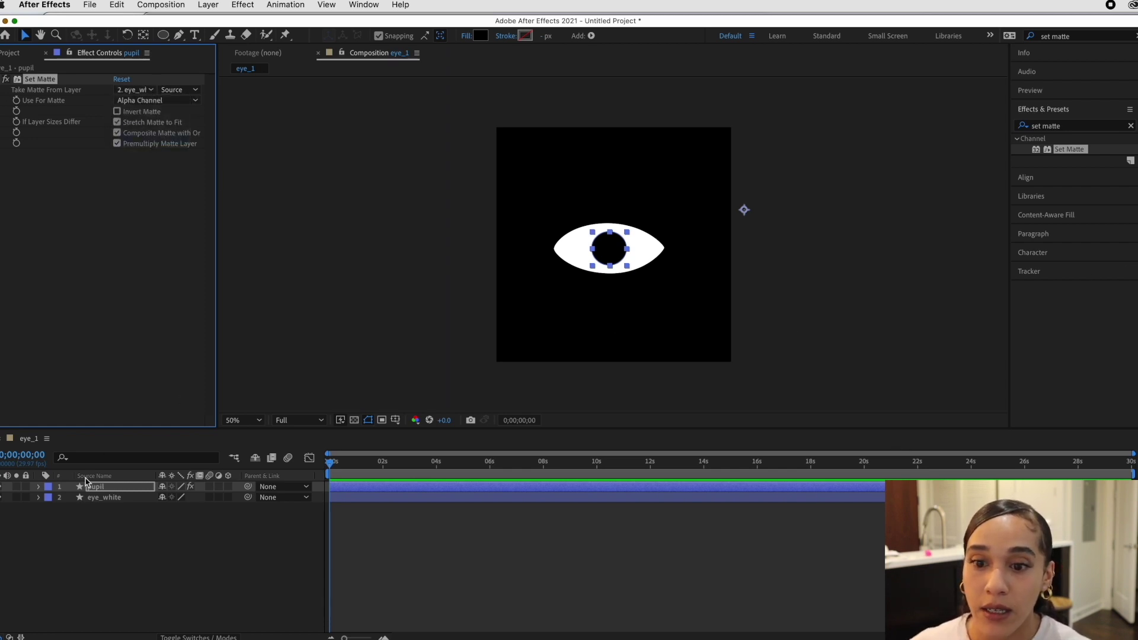
Step: Move the pupil up to test the matte, then return it to the eye's centre
click(38, 487)
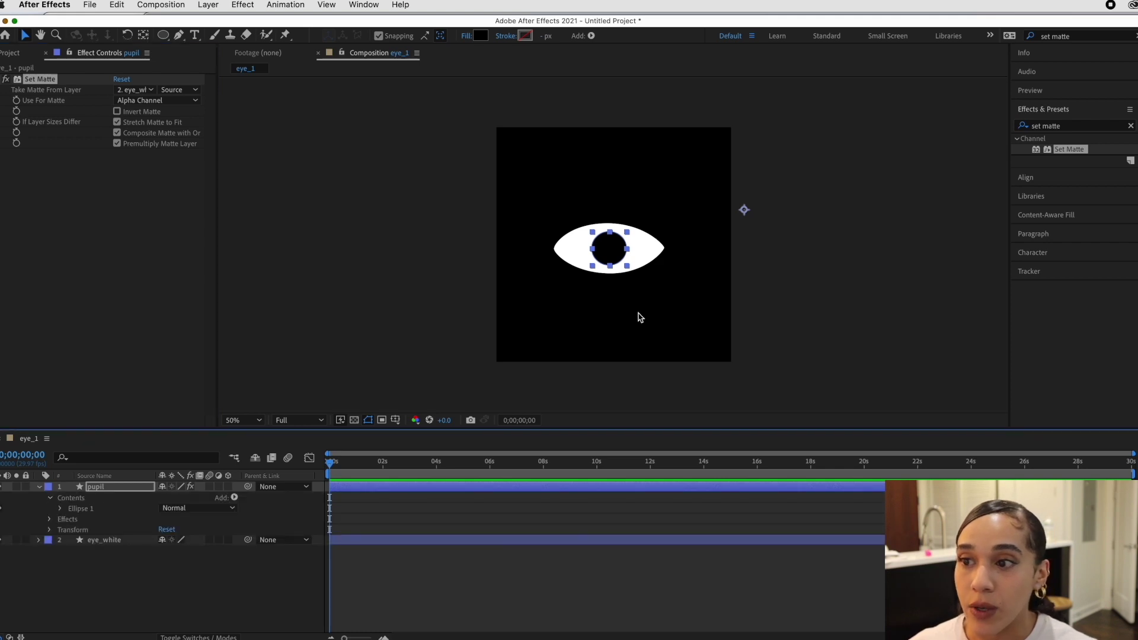
drag(622, 245, 605, 220)
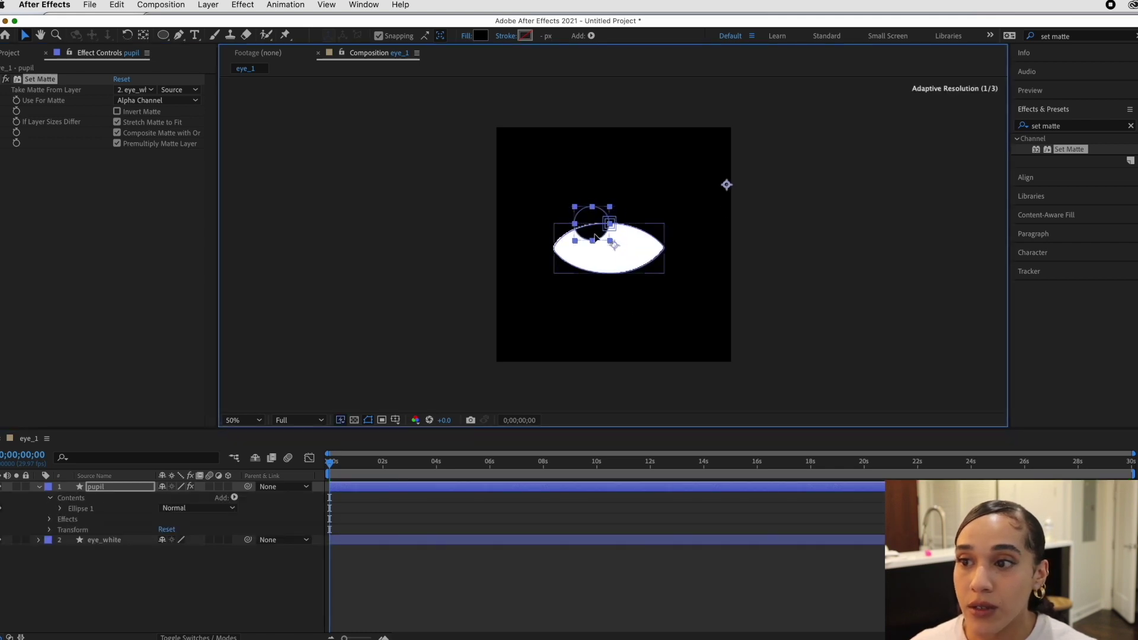
key(super+z)
key(super+shift+z)
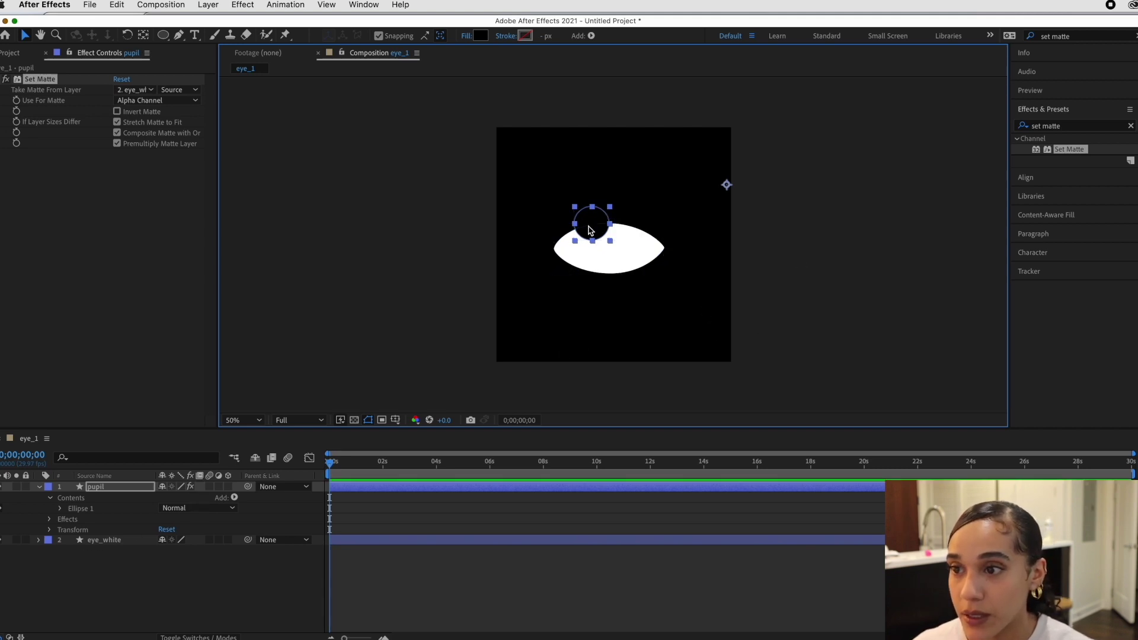
drag(593, 230, 595, 251)
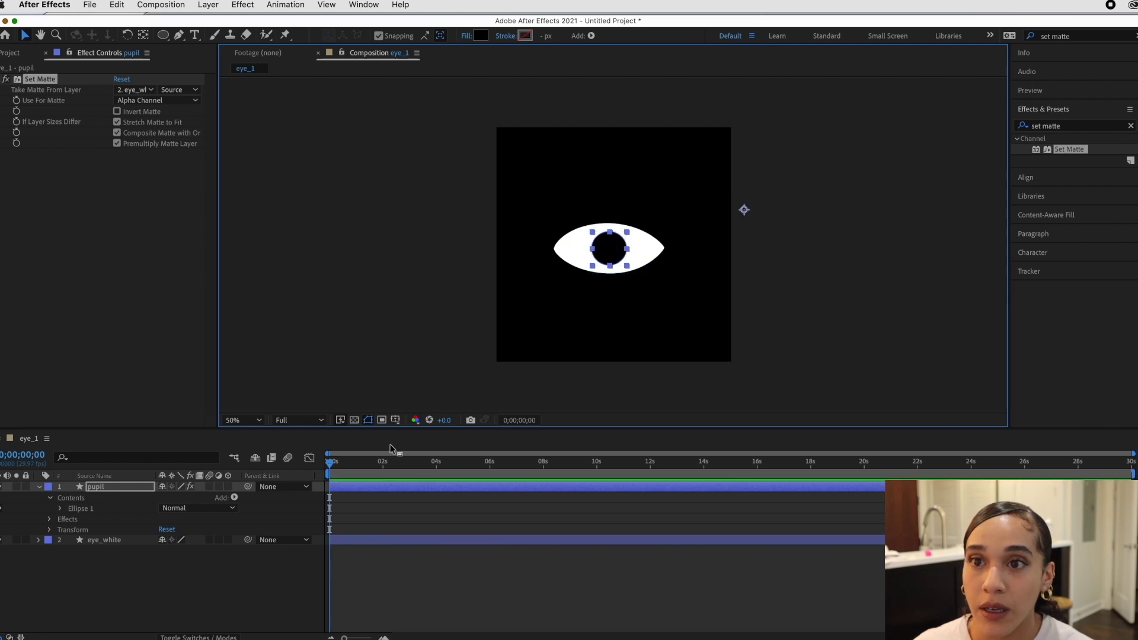
click(168, 36)
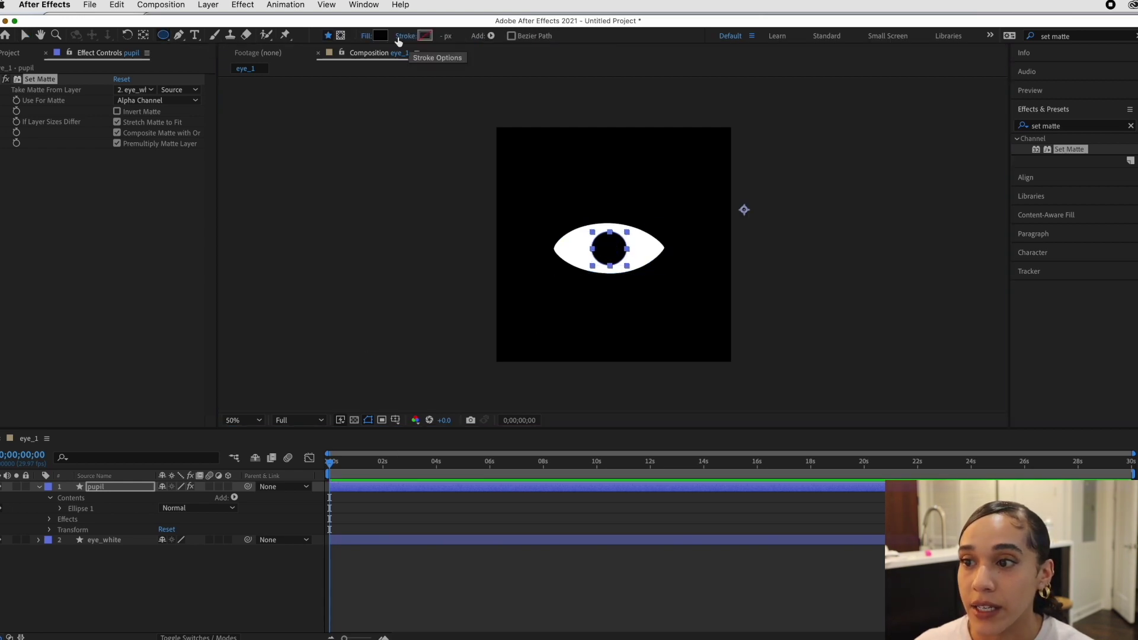
drag(524, 162, 711, 368)
click(380, 36)
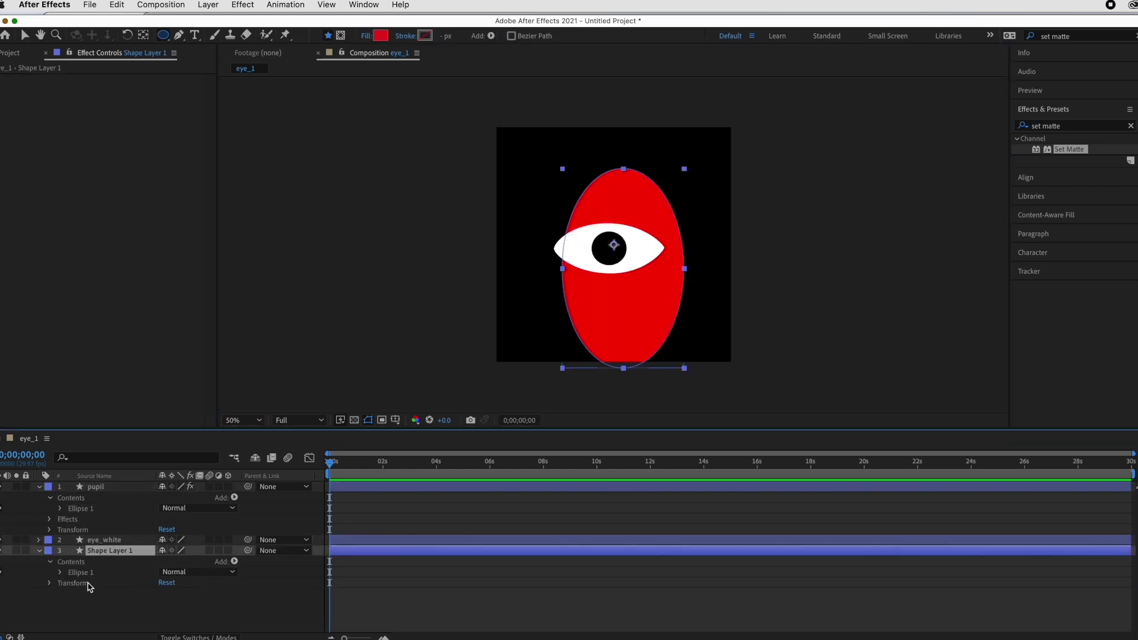
click(95, 487)
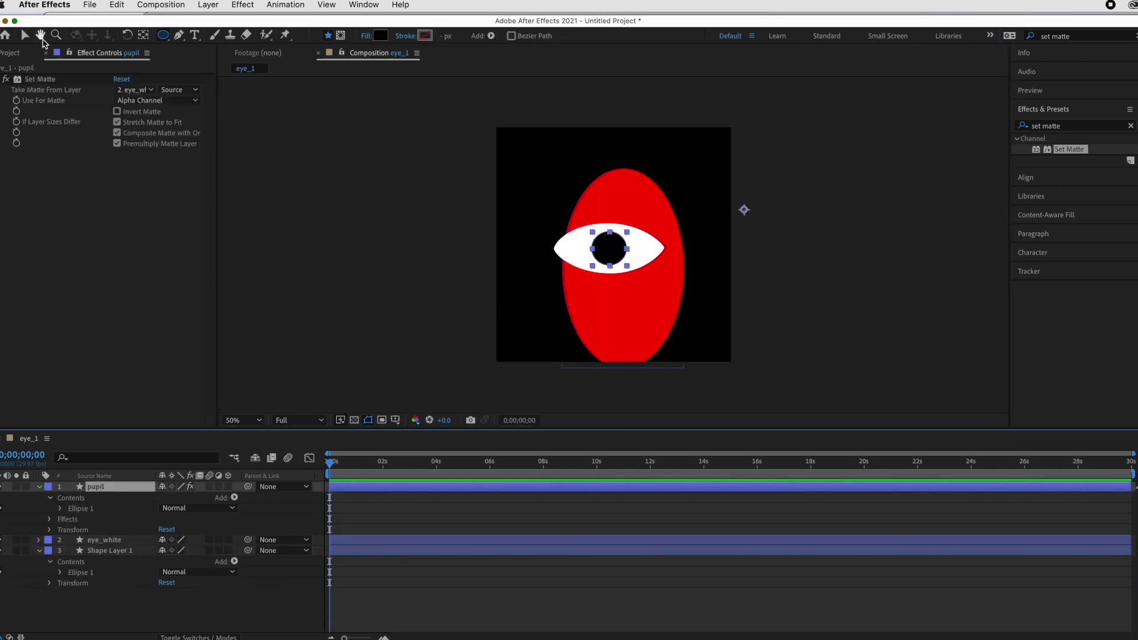
key(v)
click(618, 238)
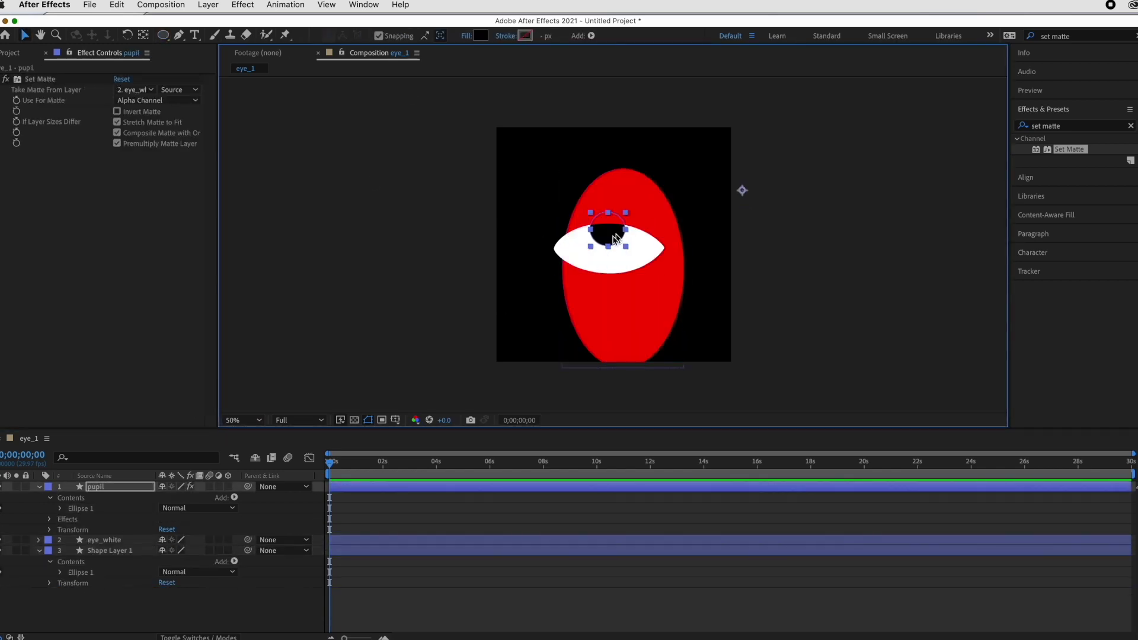
mouse_move(615, 237)
mouse_down()
mouse_move(612, 247)
mouse_move(572, 234)
mouse_move(610, 228)
mouse_move(579, 230)
mouse_move(587, 278)
mouse_move(616, 285)
mouse_move(644, 263)
mouse_move(551, 240)
mouse_move(606, 237)
mouse_move(575, 231)
mouse_move(610, 254)
mouse_up()
click(648, 206)
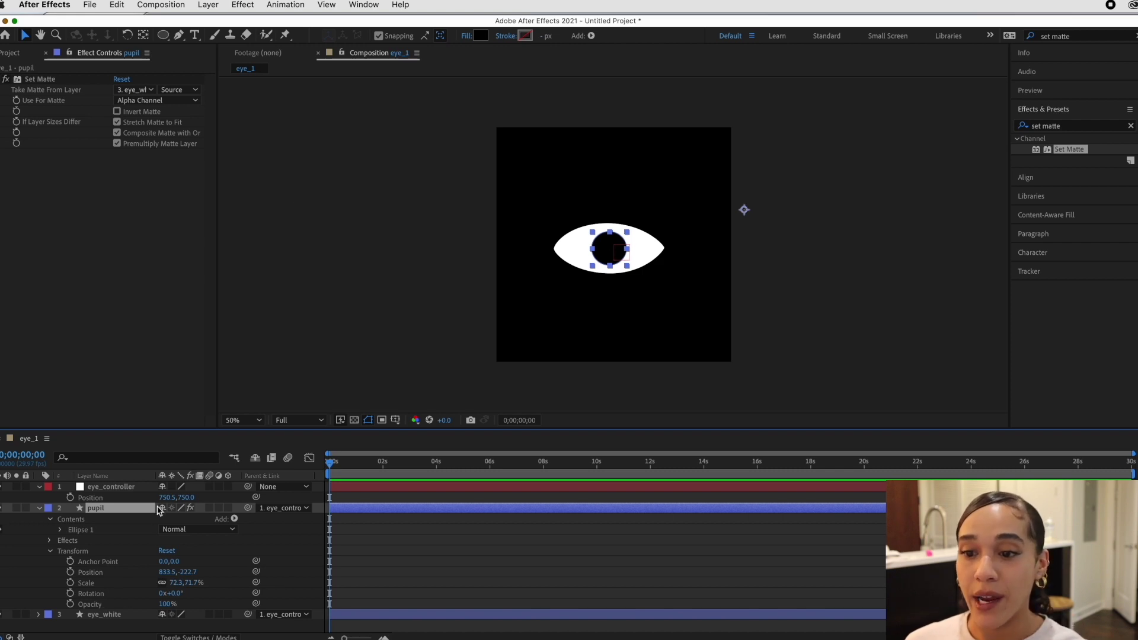
Step: Parent the pupil to the eye_controller null and rename that null 'pupil controller'
drag(249, 510, 249, 488)
click(98, 487)
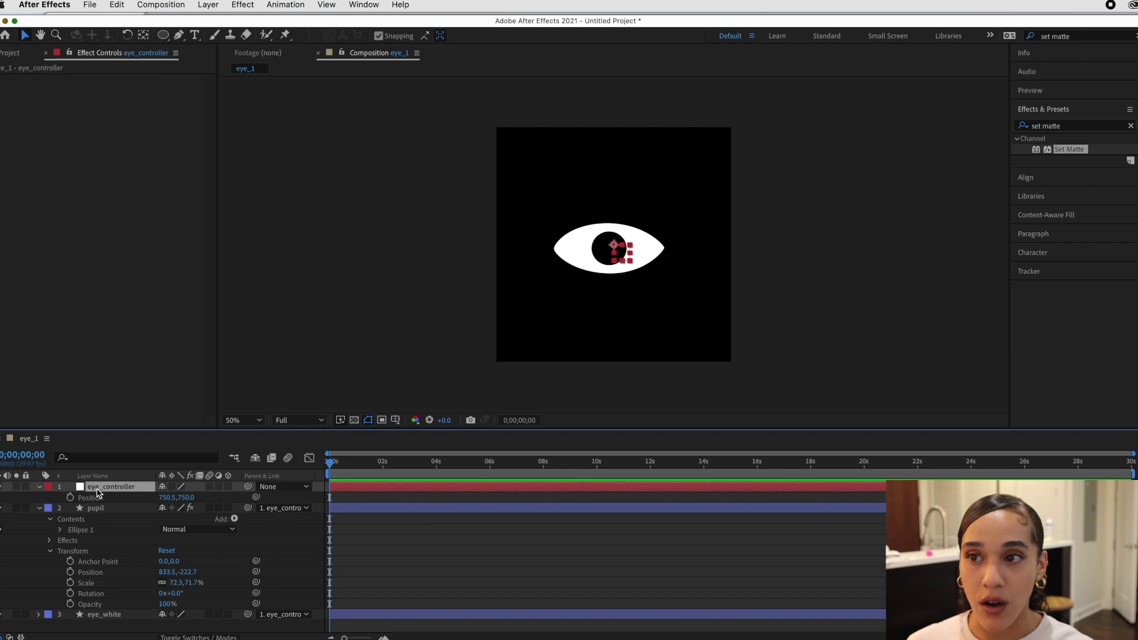
double_click(98, 491)
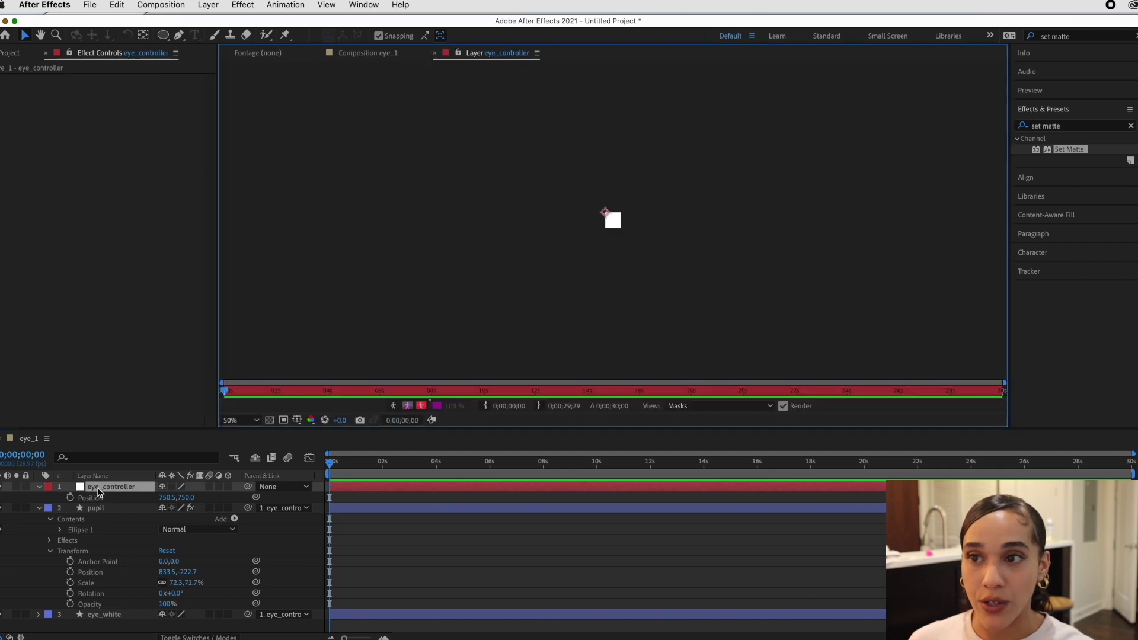
click(433, 53)
click(99, 494)
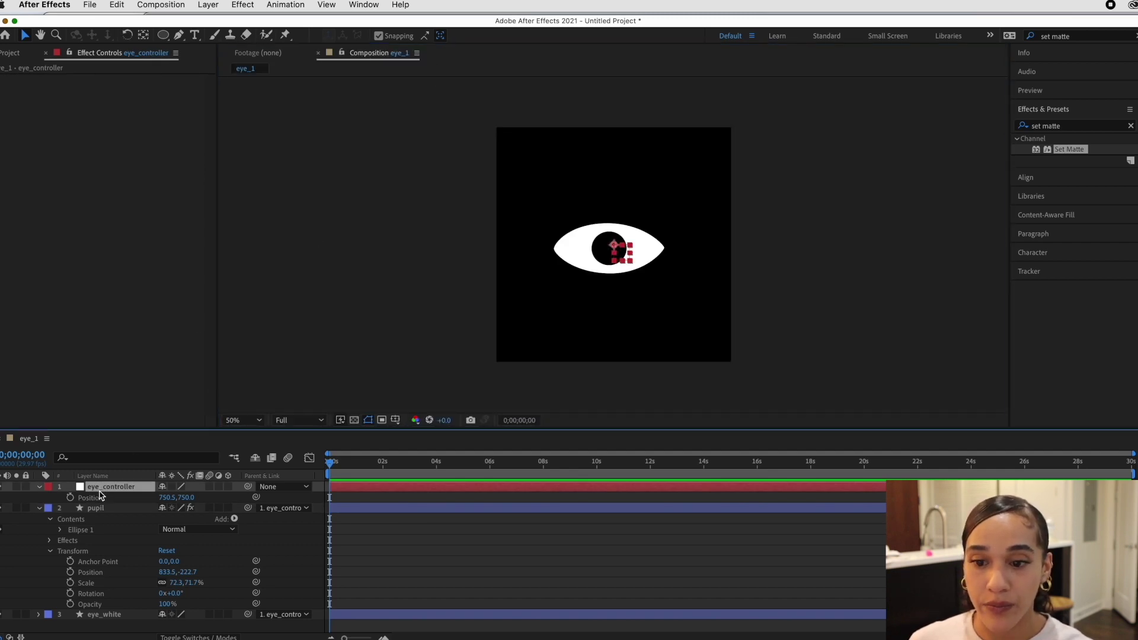
right_click(99, 494)
key(Escape)
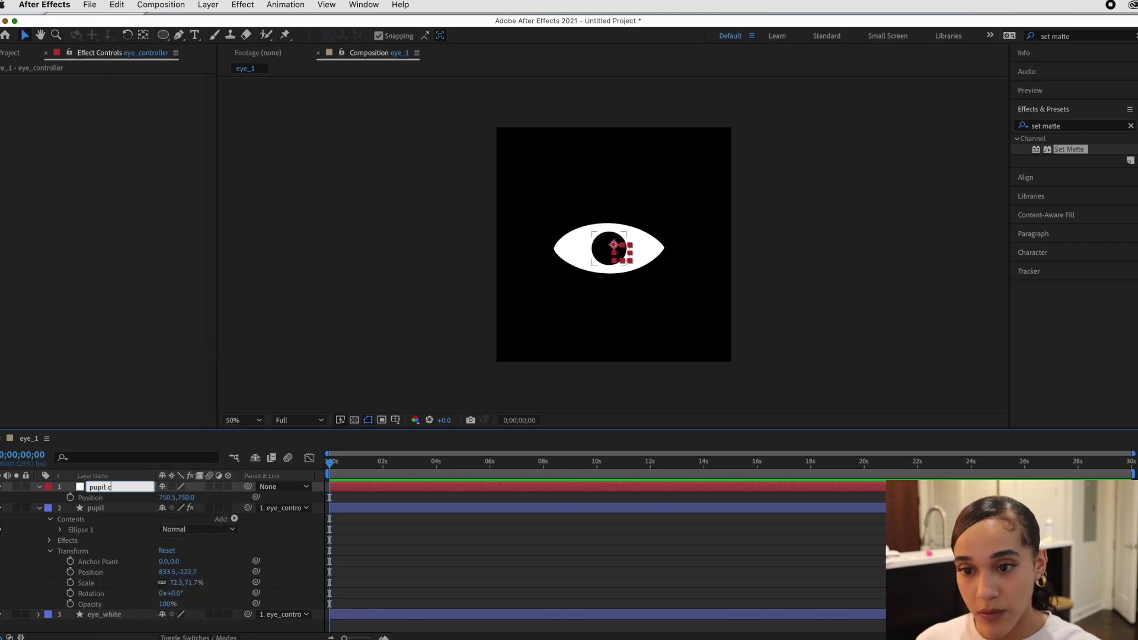
key(Return)
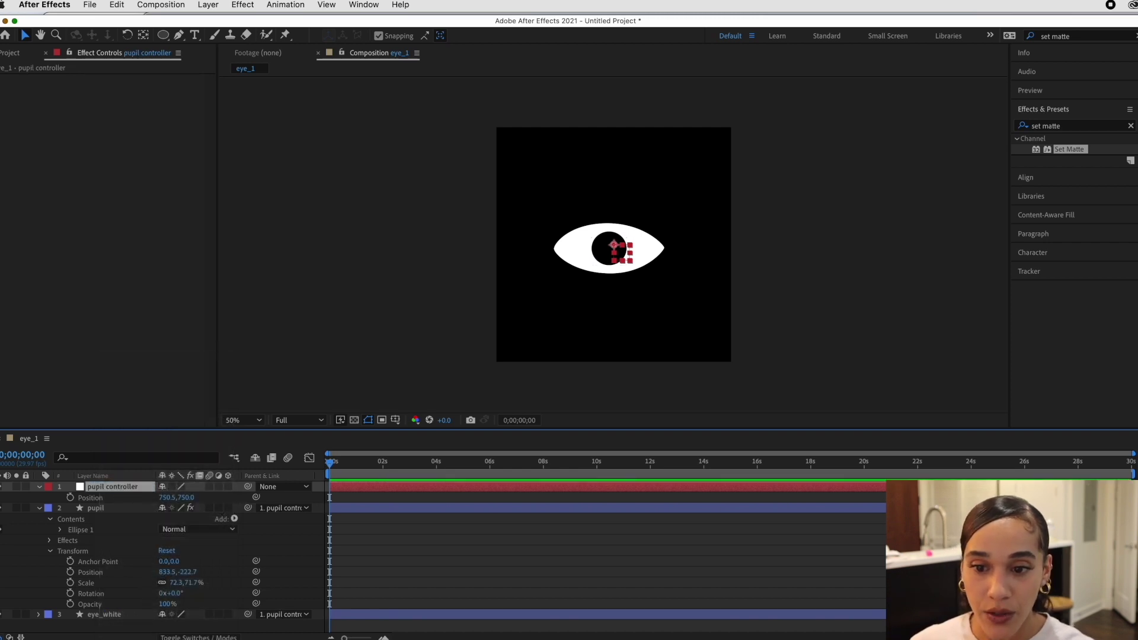
Step: Set a starting Position keyframe on the pupil at 0 seconds
click(97, 582)
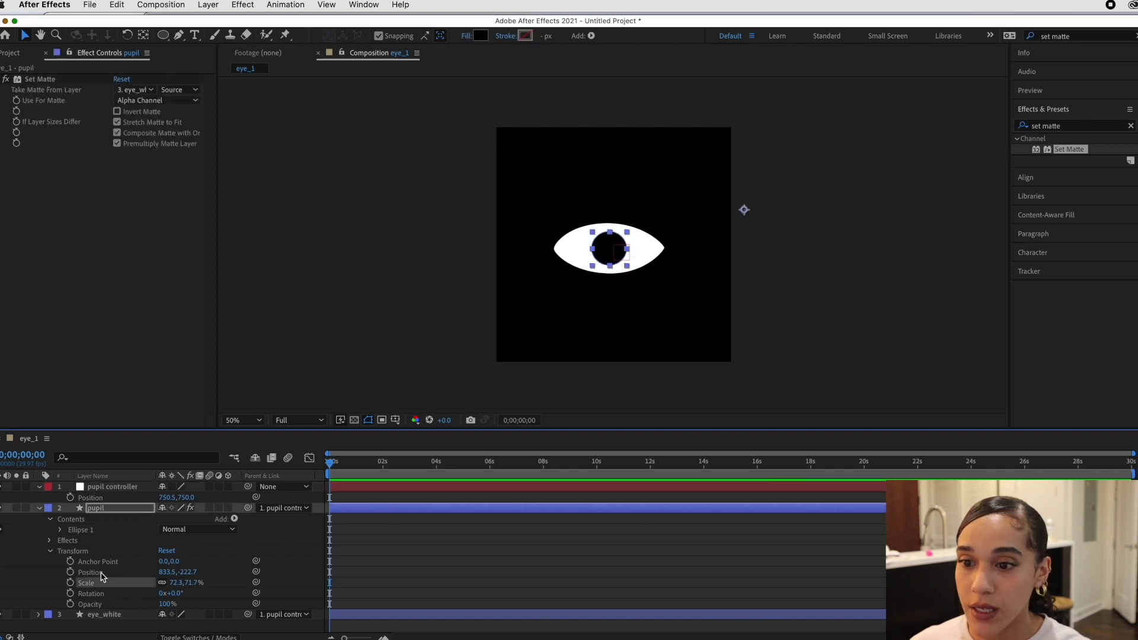
click(101, 573)
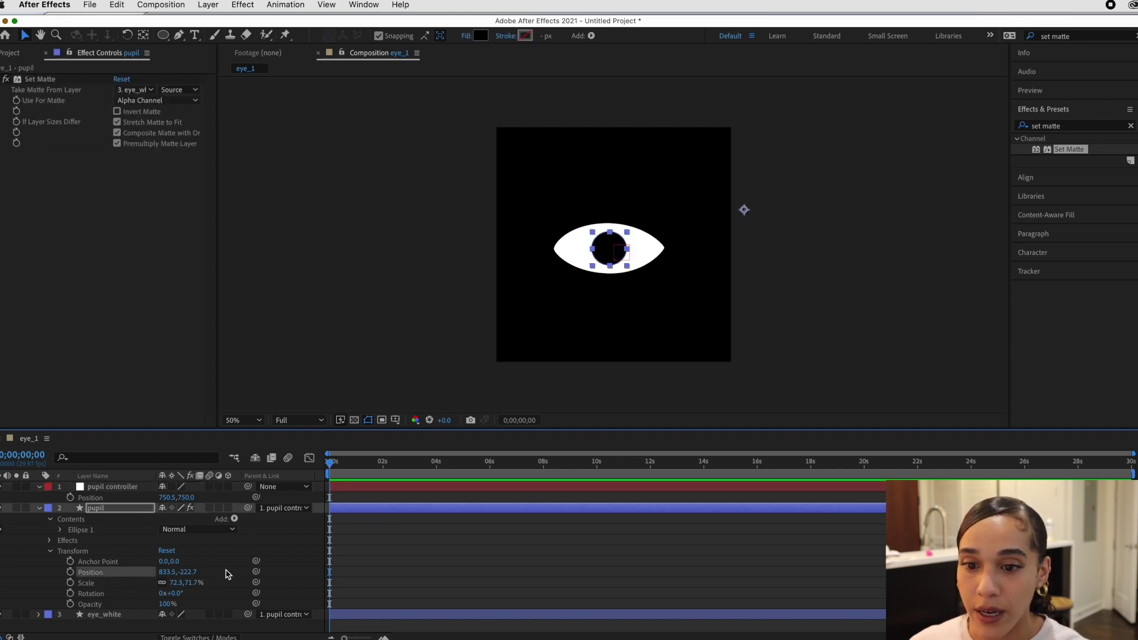
click(70, 572)
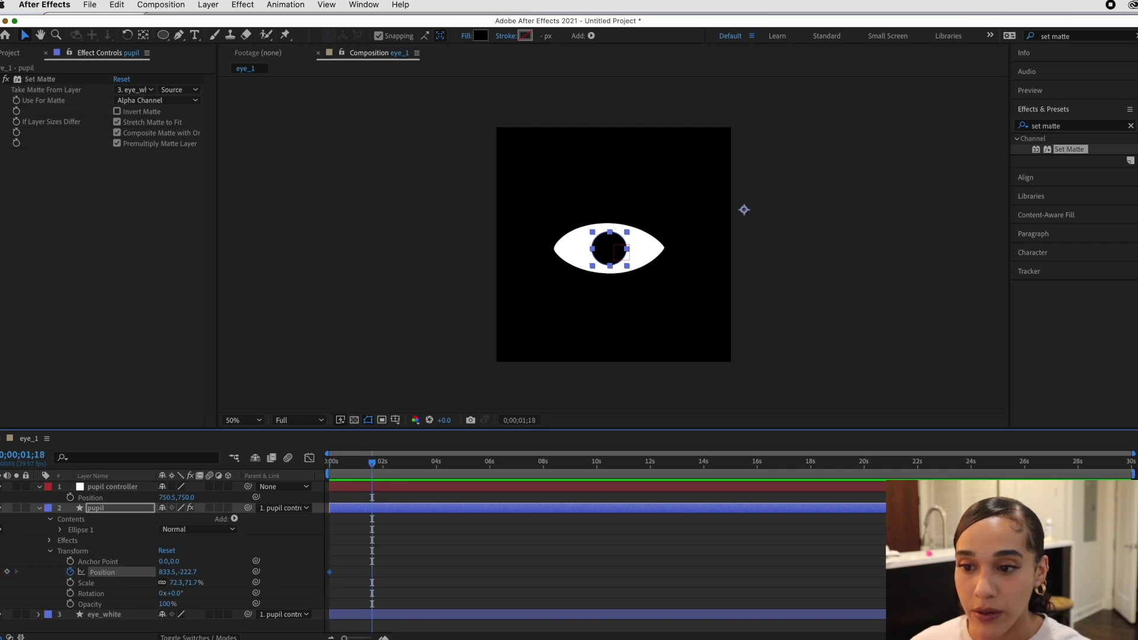
key(=)
key(=)
key(=)
key(=)
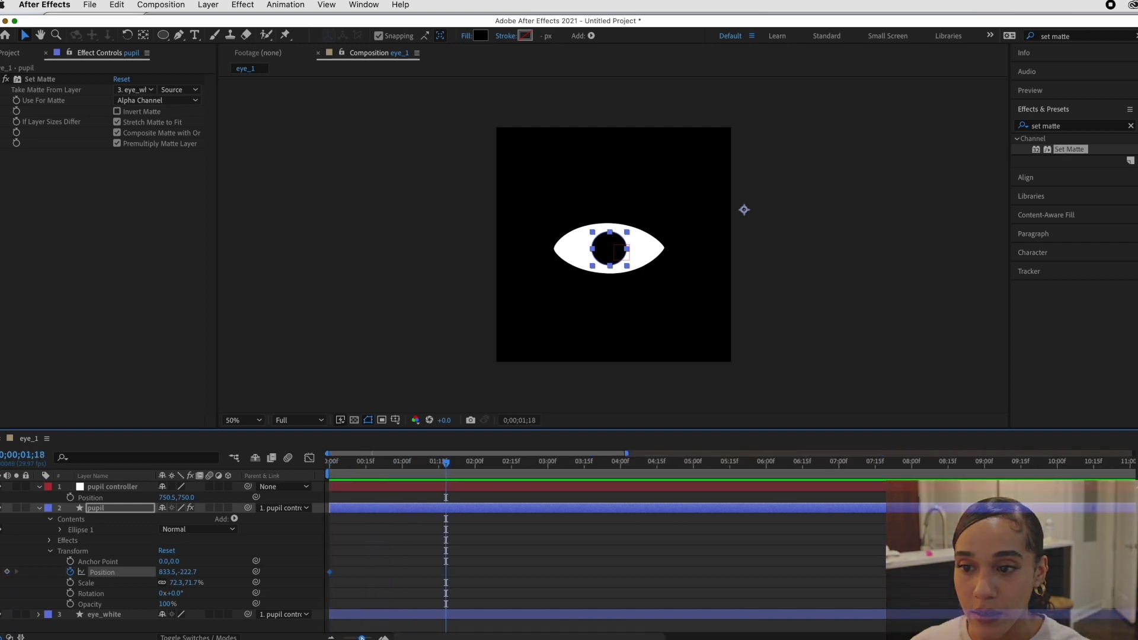
click(387, 462)
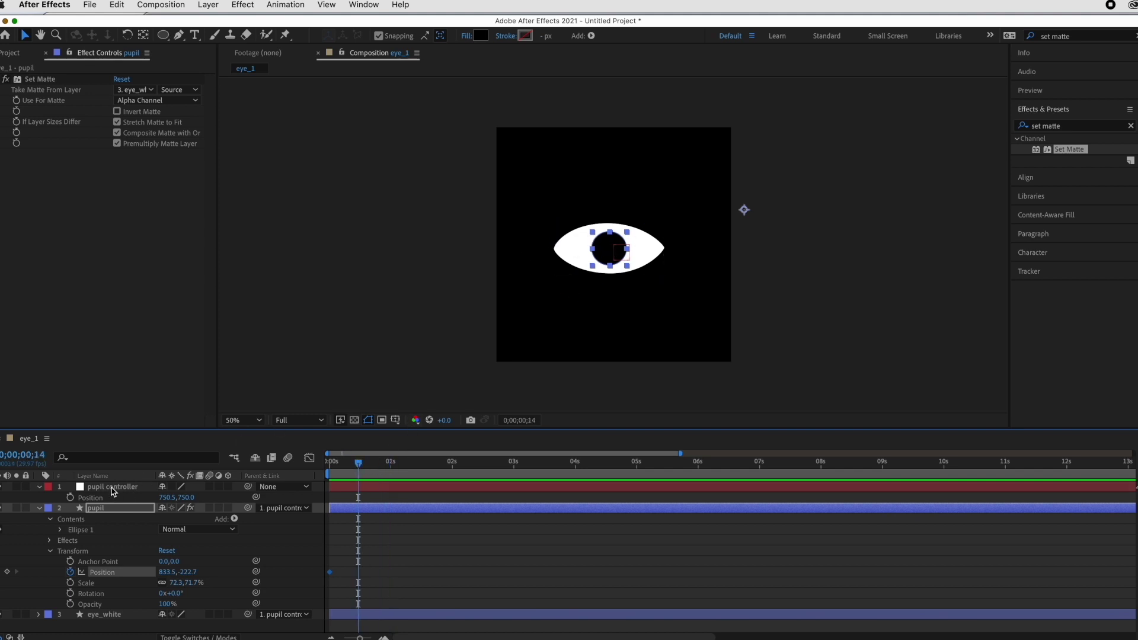
scroll(84, 506, right, 2)
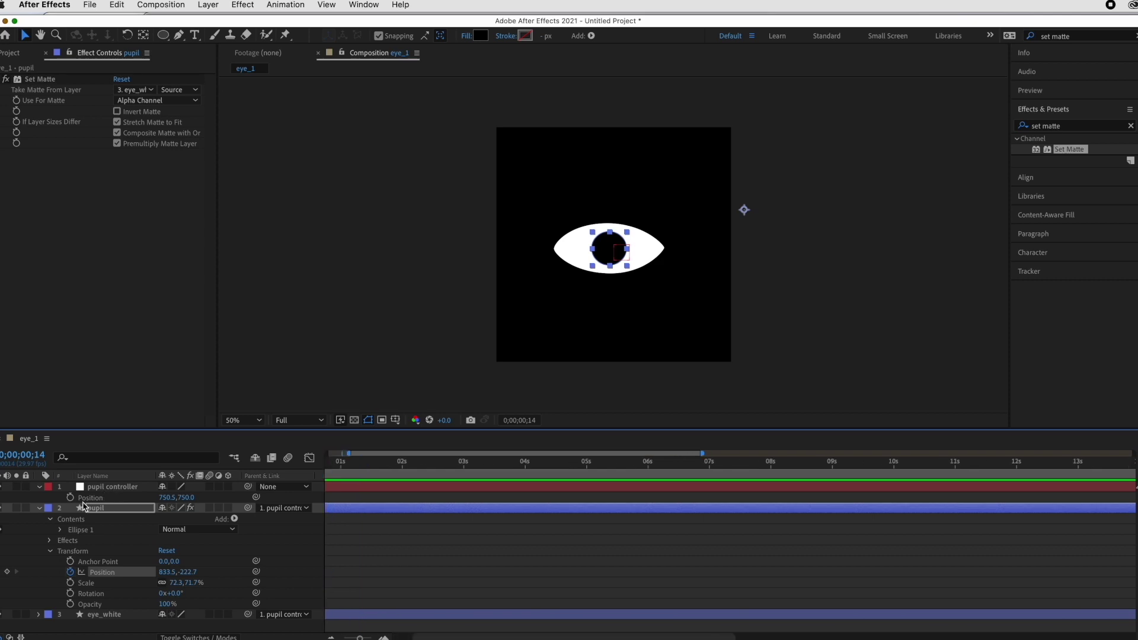
click(40, 509)
Step: Unparent eye_white from pupil controller and move the pupil up-left within the eye
click(108, 488)
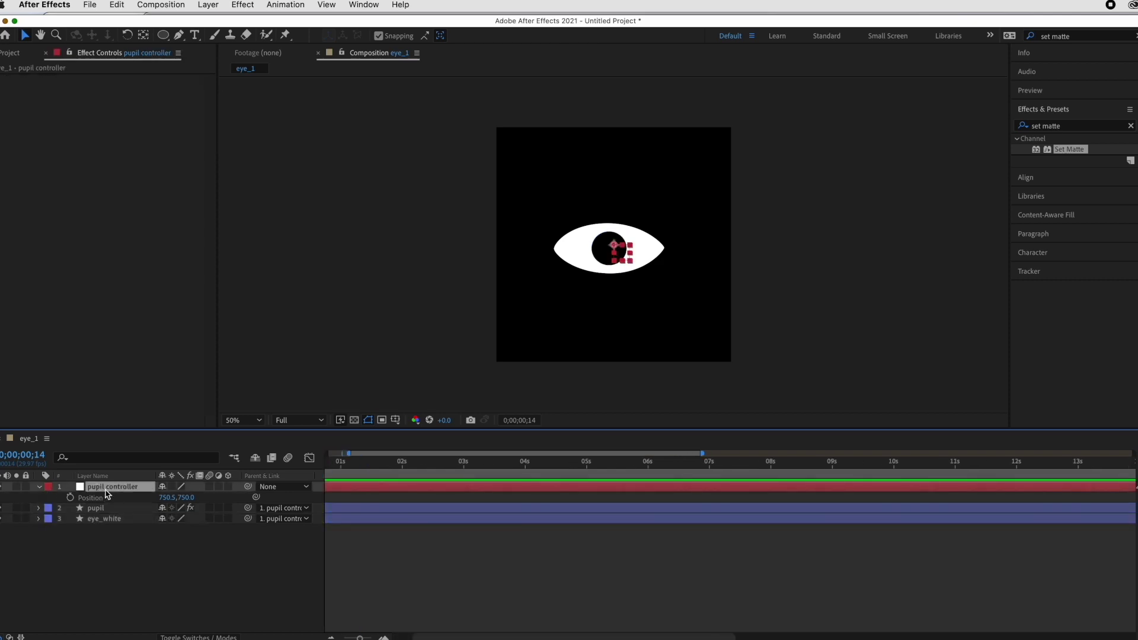
drag(614, 248, 582, 248)
key(super+z)
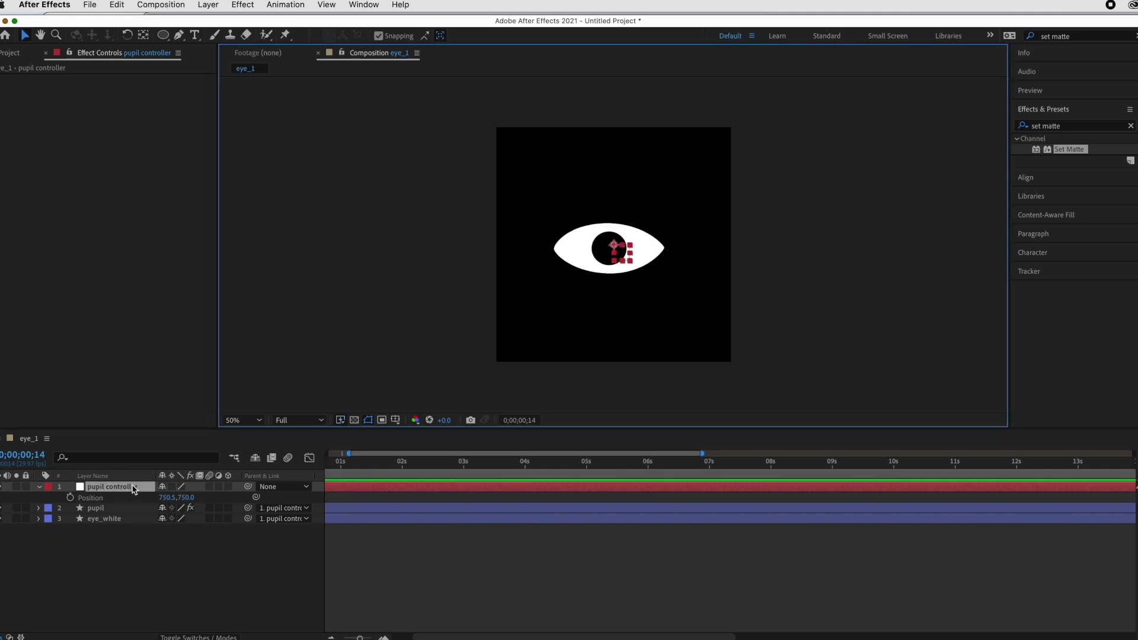
click(306, 519)
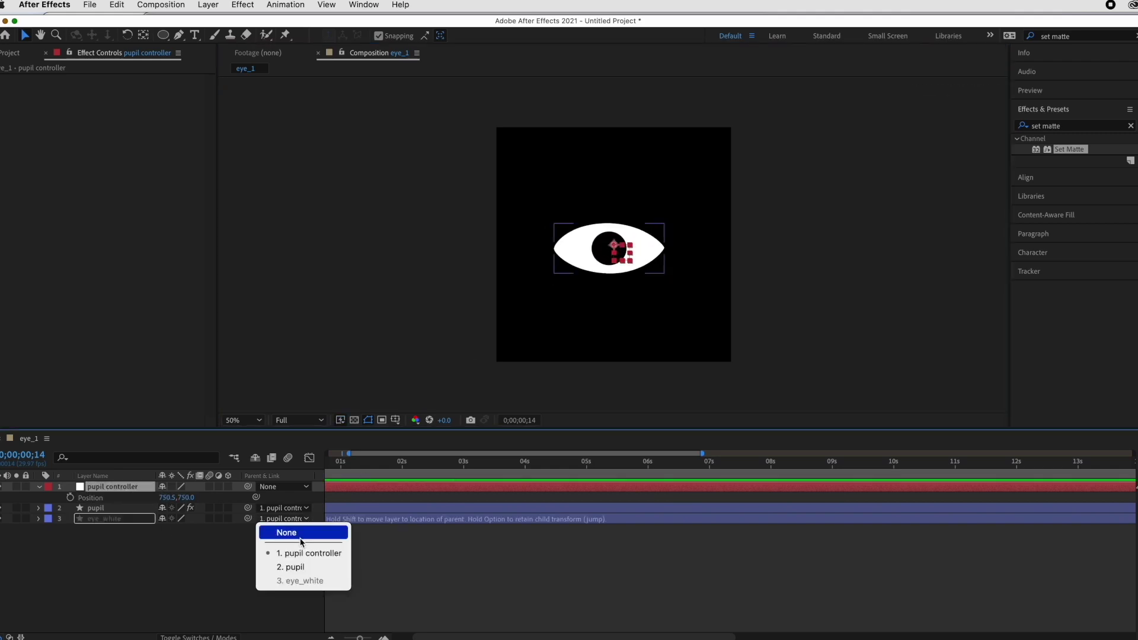
click(279, 531)
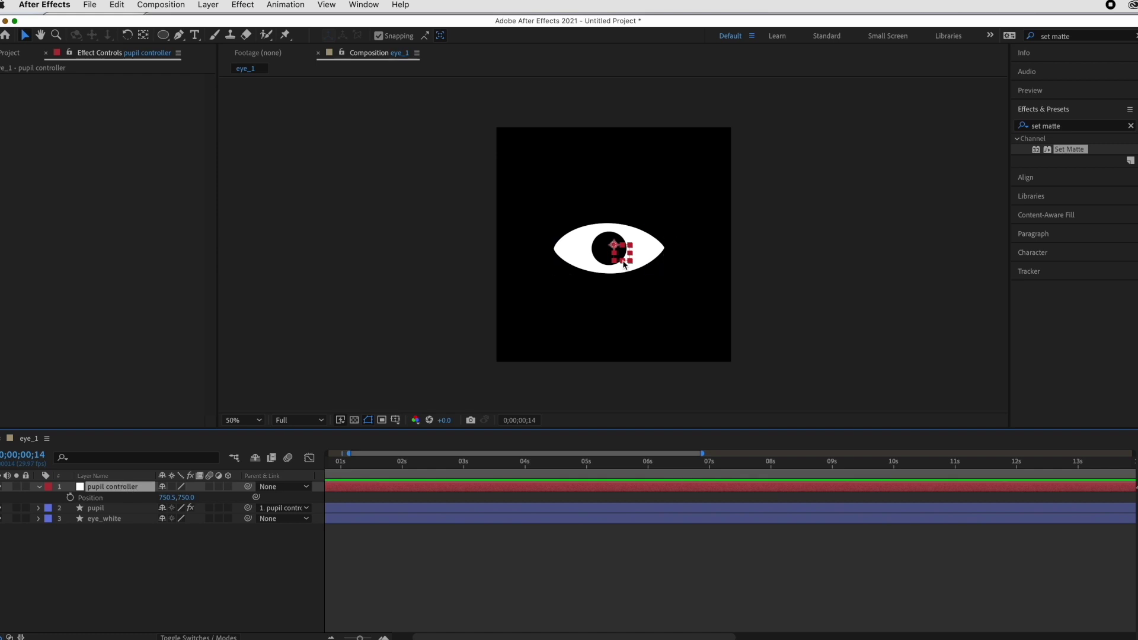
drag(616, 249, 572, 235)
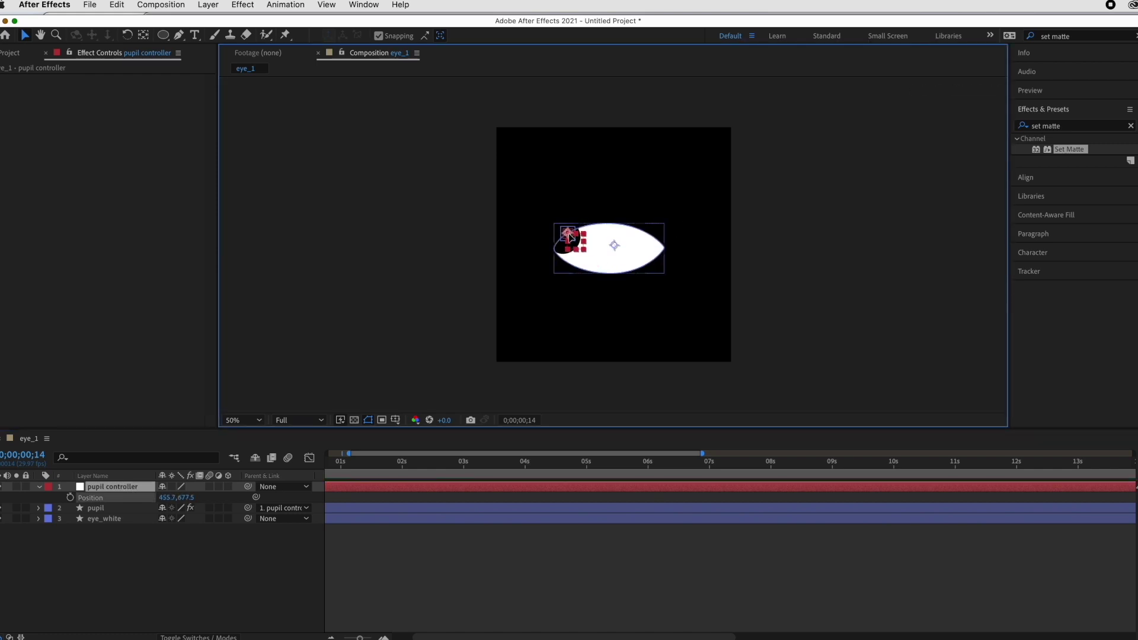
Step: Shift the later Position keyframes earlier in time and scrub back to check the glance
key(comma)
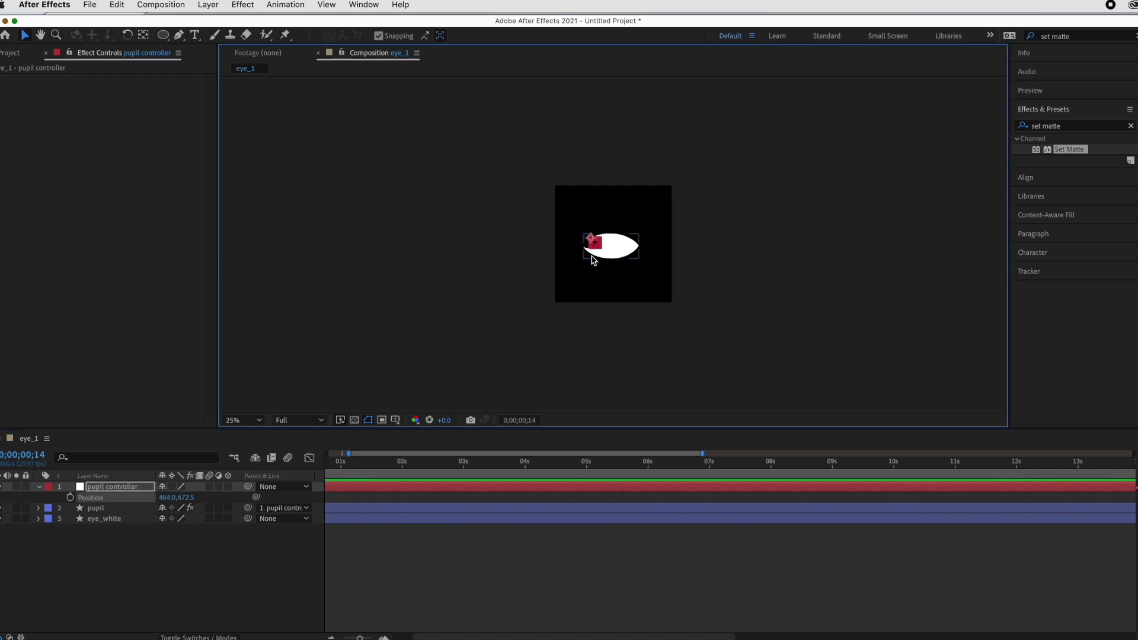
key(slash)
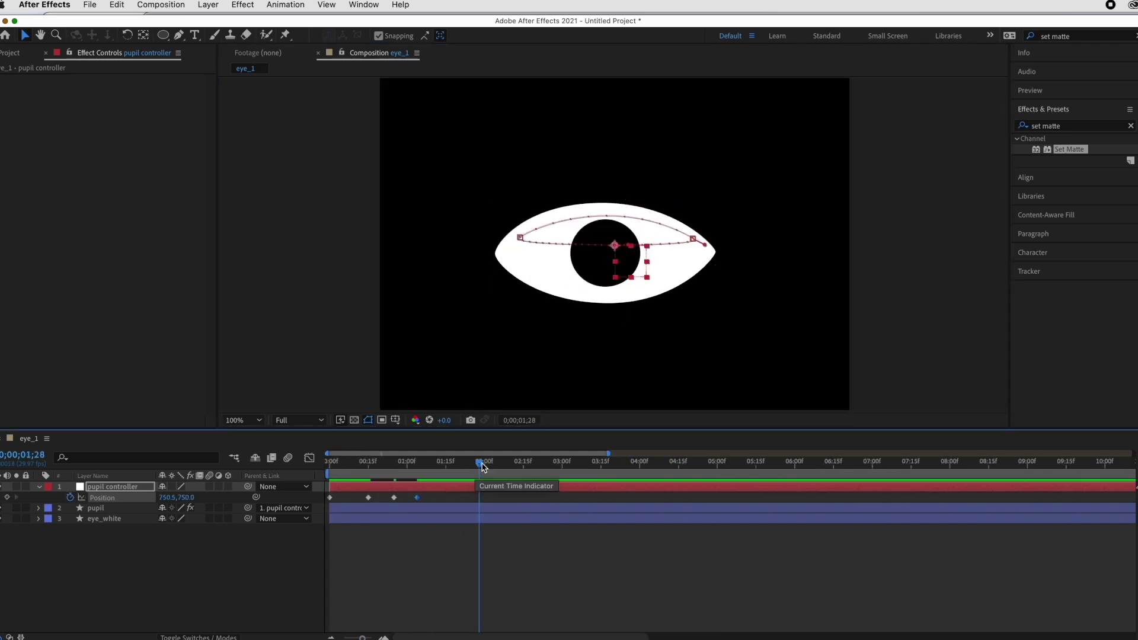
click(367, 498)
drag(368, 498, 355, 499)
drag(477, 462, 324, 502)
Step: Apply Easy Ease to all of the pupil controller's Position keyframes in the Graph Editor
click(309, 458)
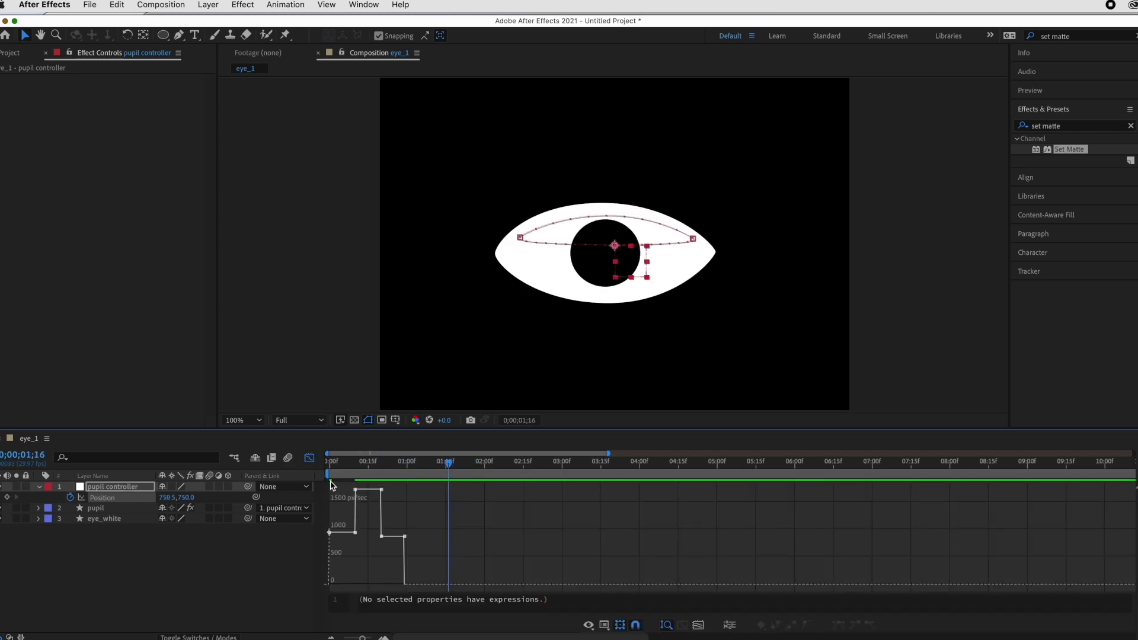
drag(365, 500, 493, 597)
click(837, 625)
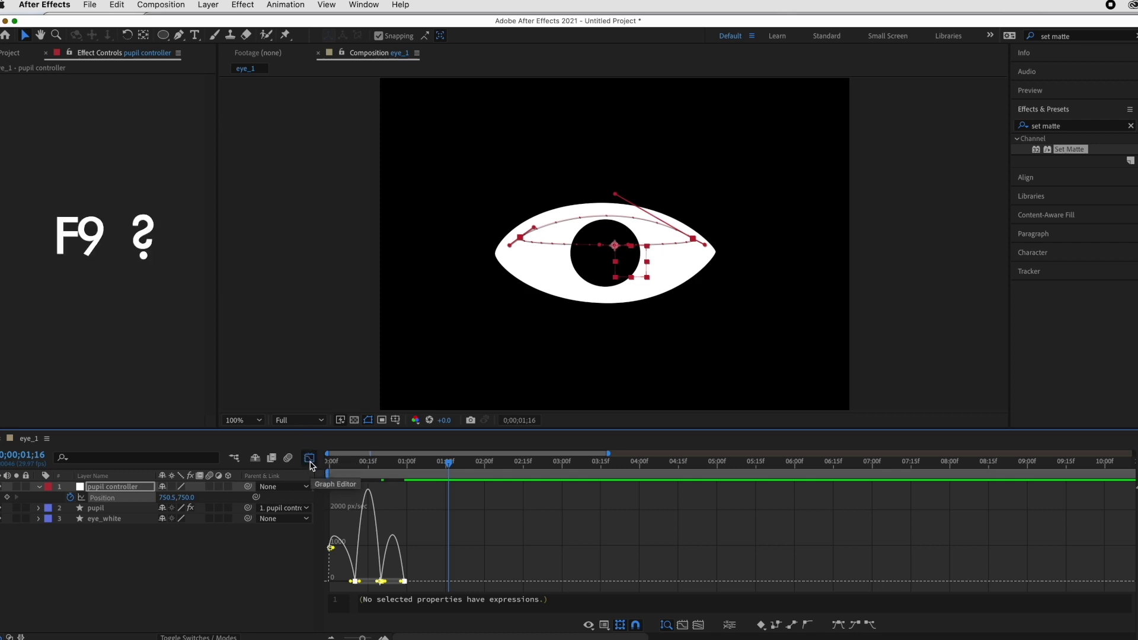
click(309, 458)
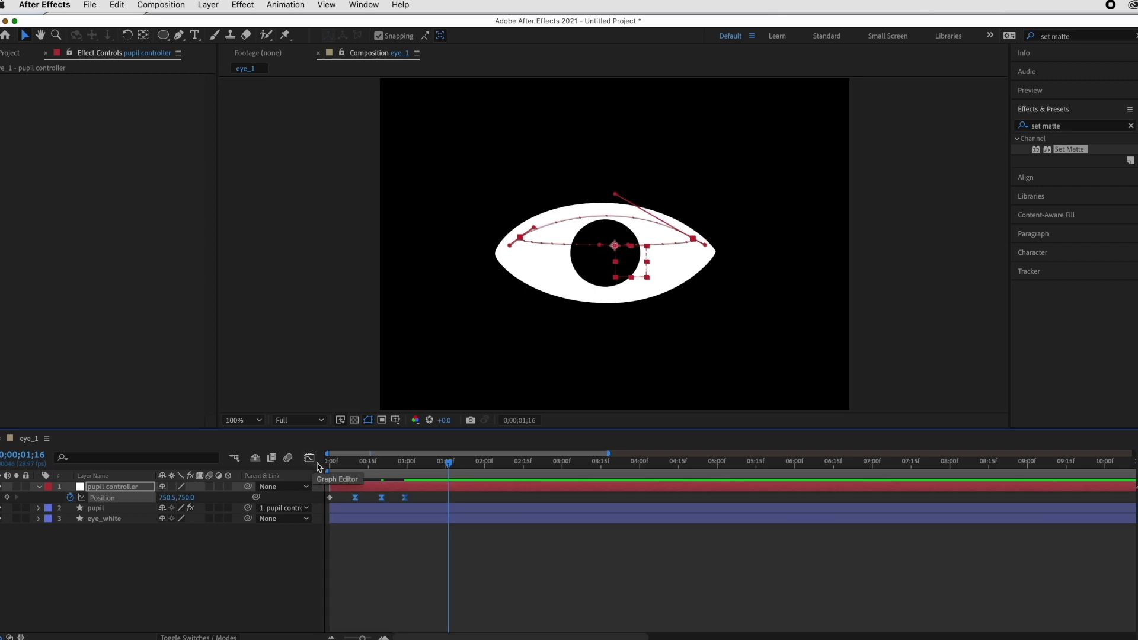
Step: Preview the eased glance and inspect the speed curve of the last two keyframes
click(365, 462)
drag(347, 468, 316, 474)
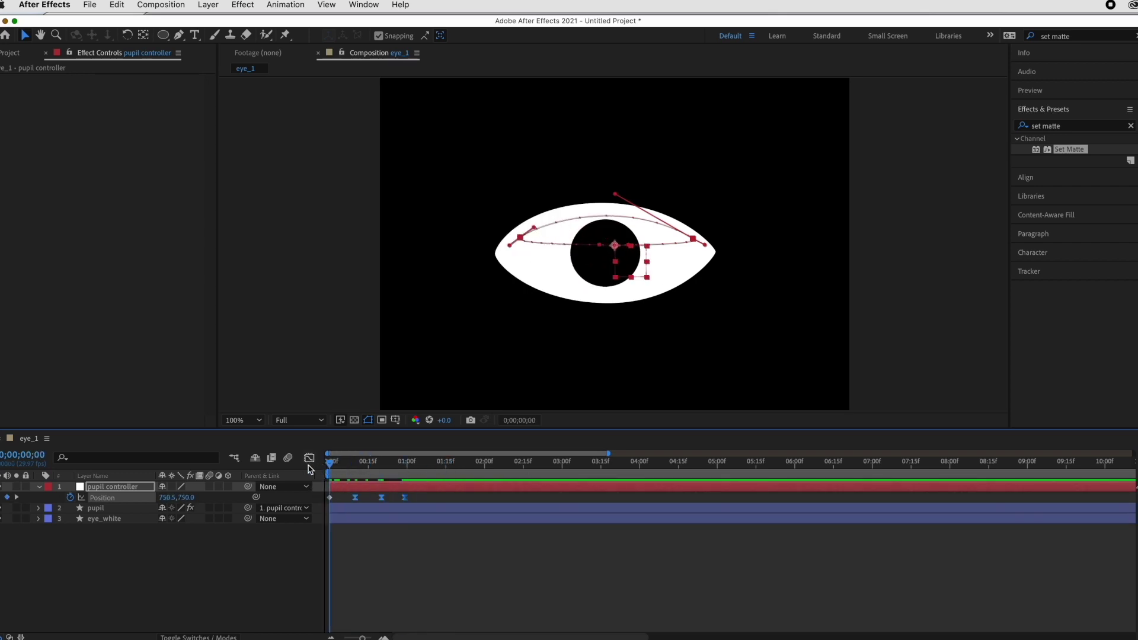
key(space)
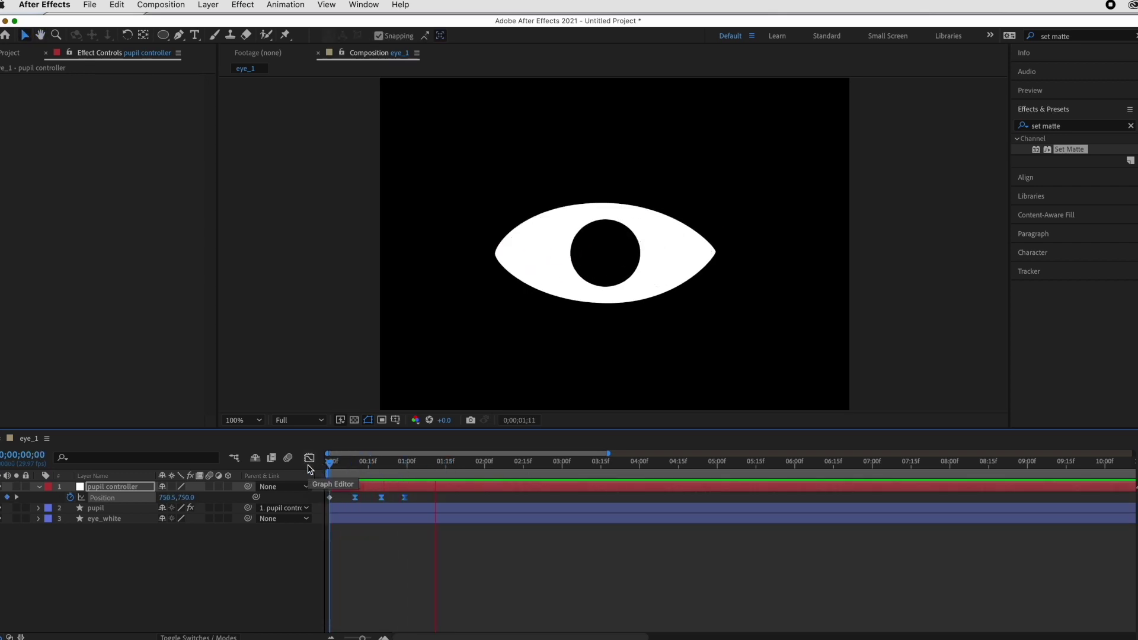
key(space)
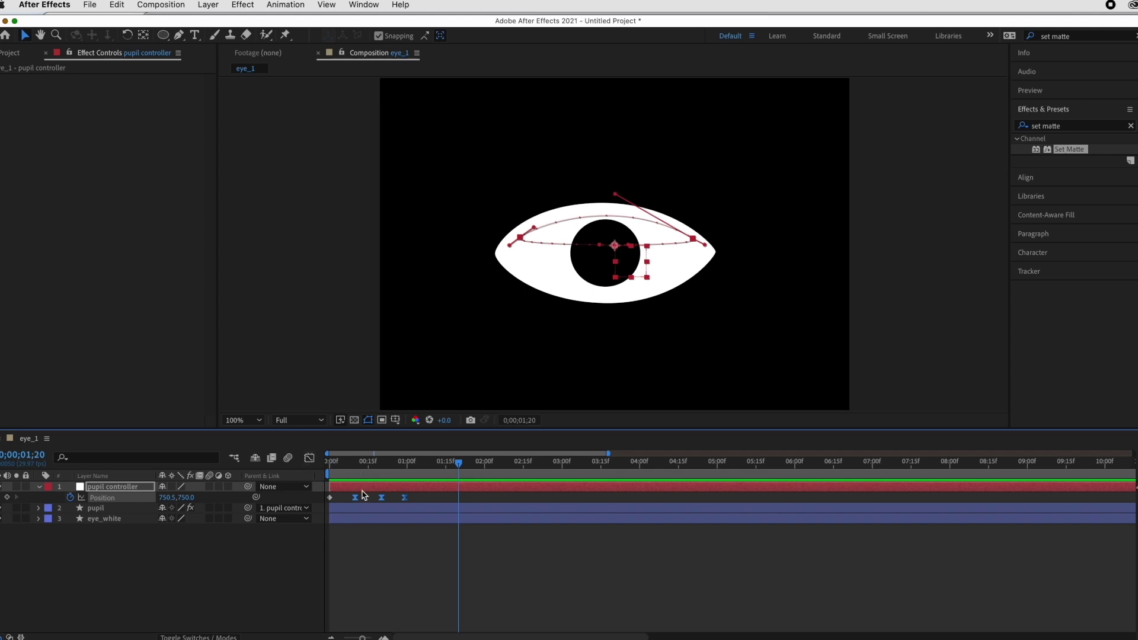
drag(439, 505, 375, 496)
click(309, 458)
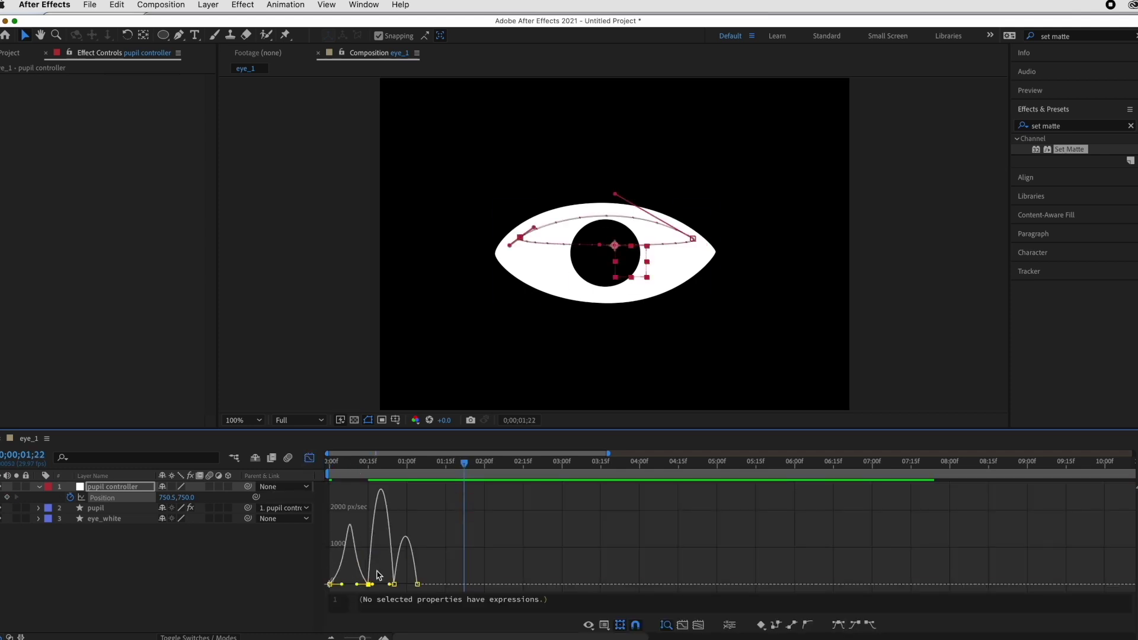
key(shift+F3)
key(space)
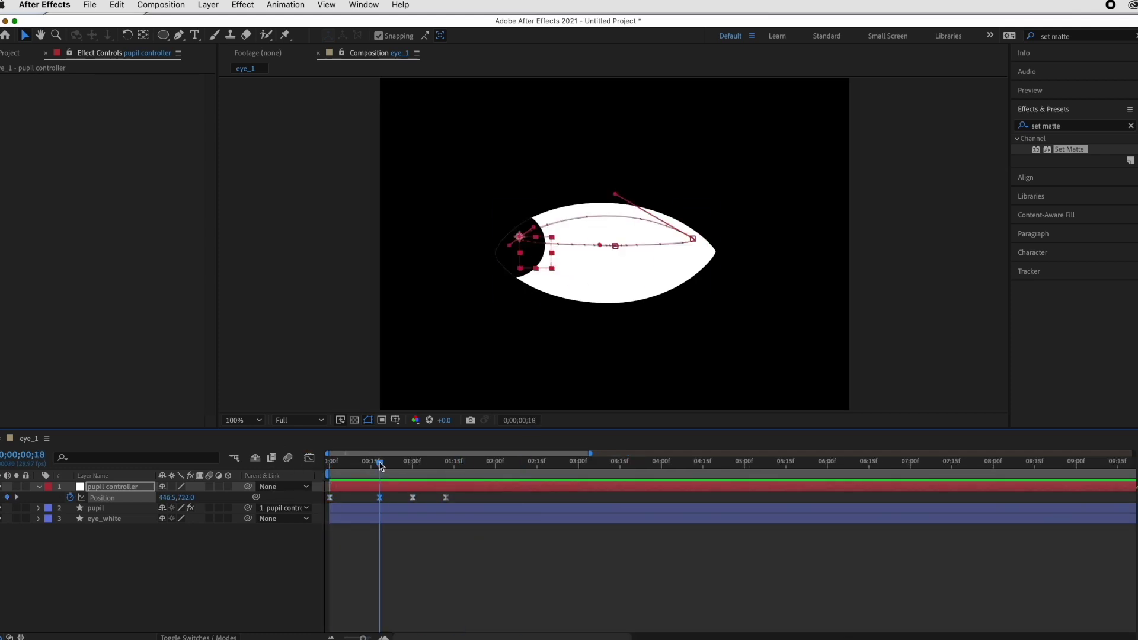
Step: Preview the pupil glance from the start to judge its timing
key(space)
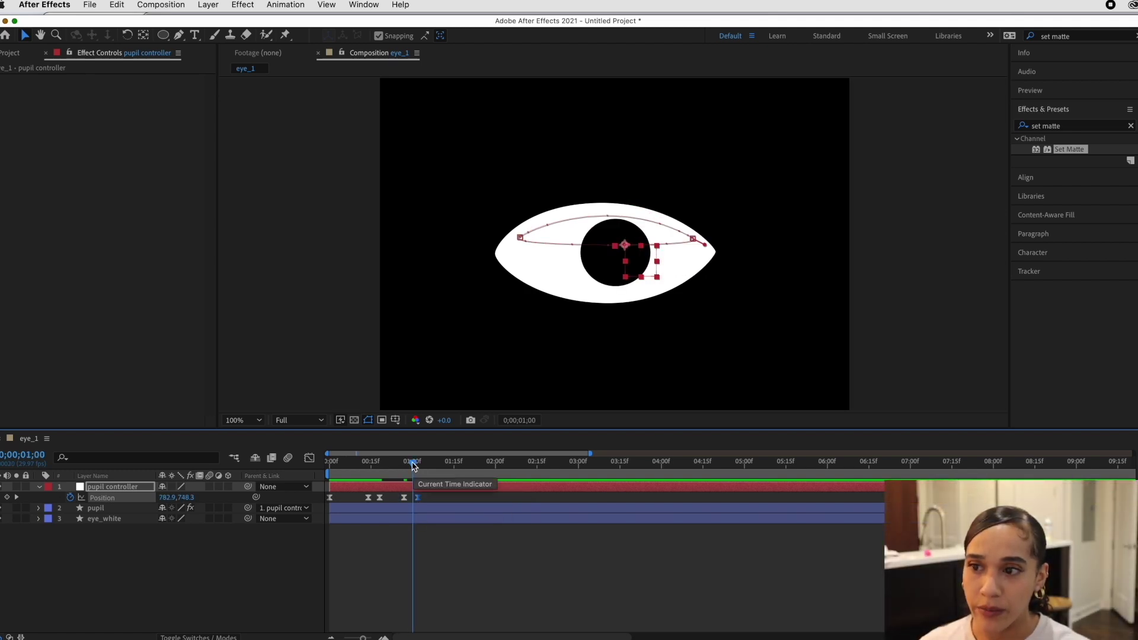
key(Home)
key(space)
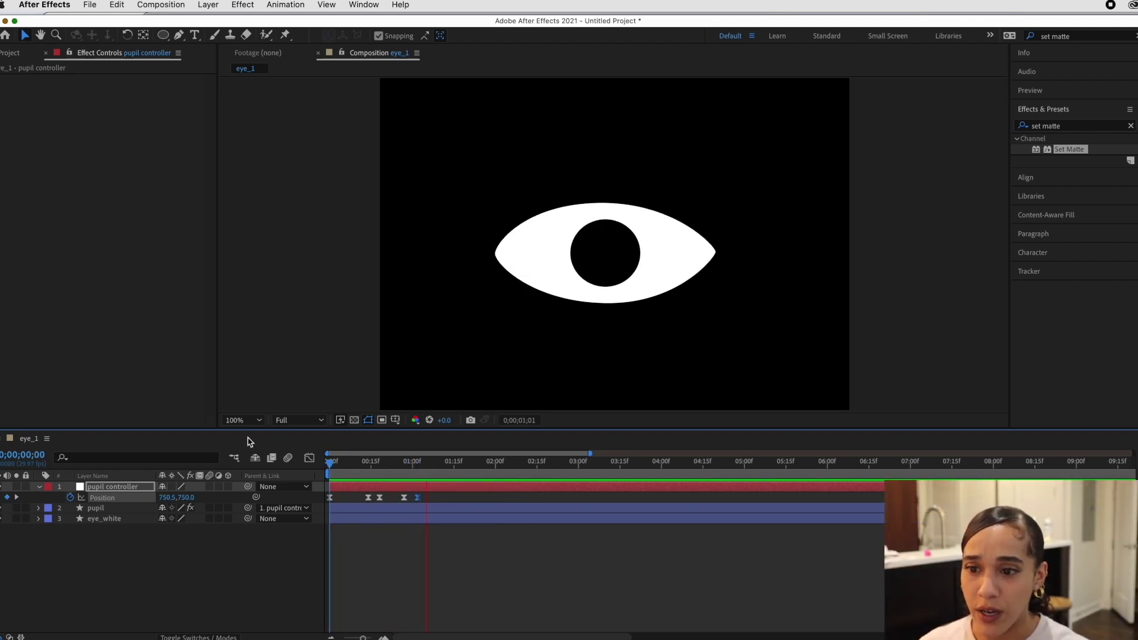
key(space)
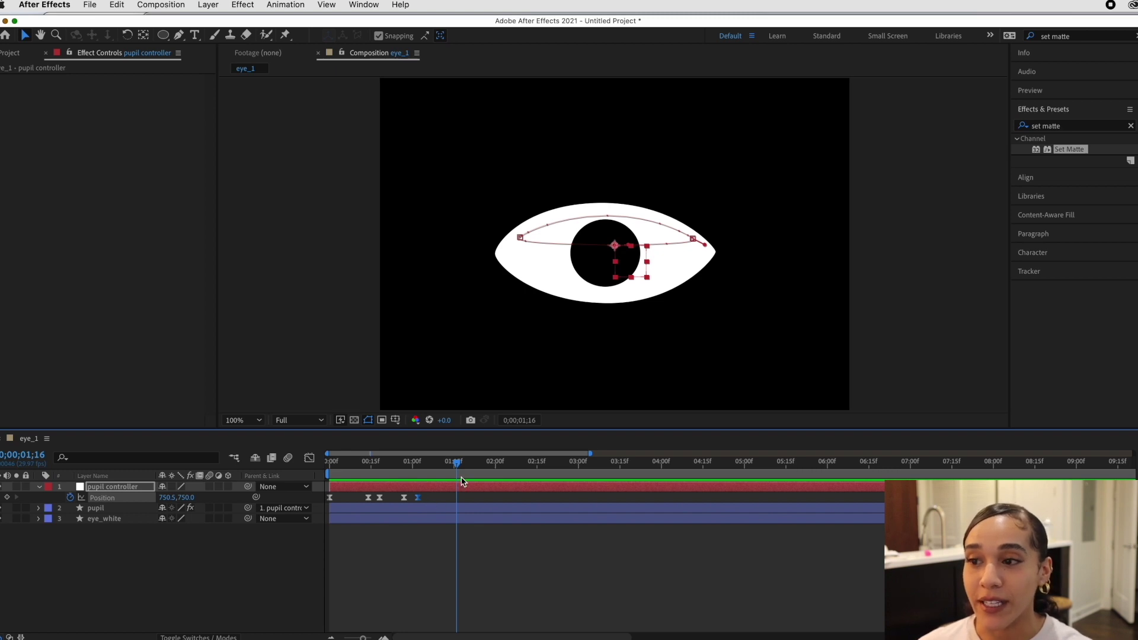
drag(455, 467, 353, 482)
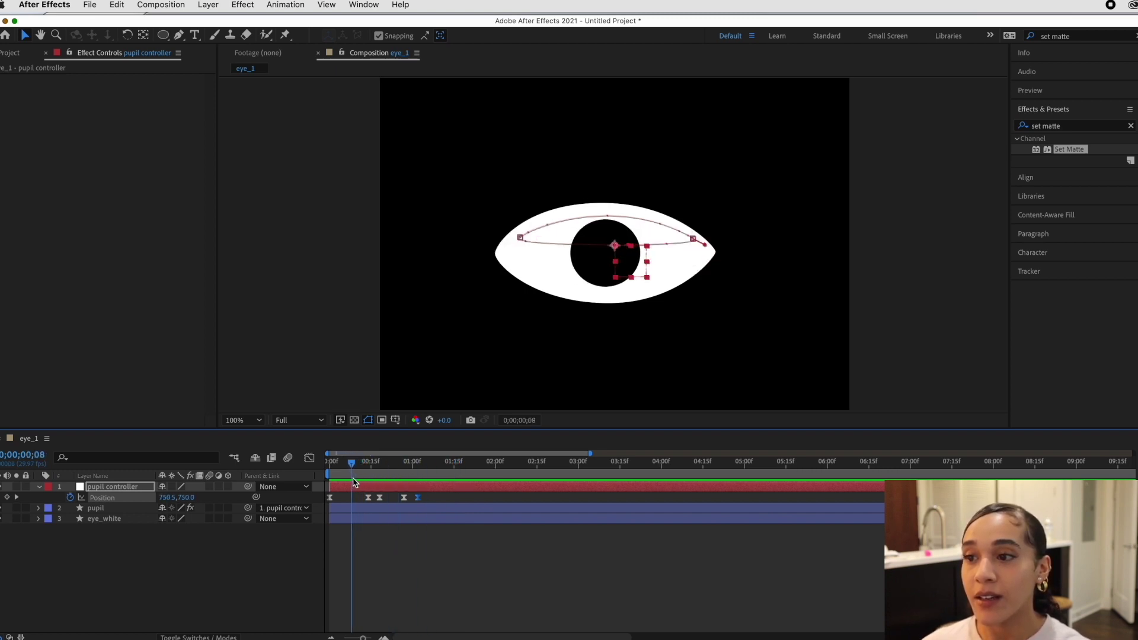
key(space)
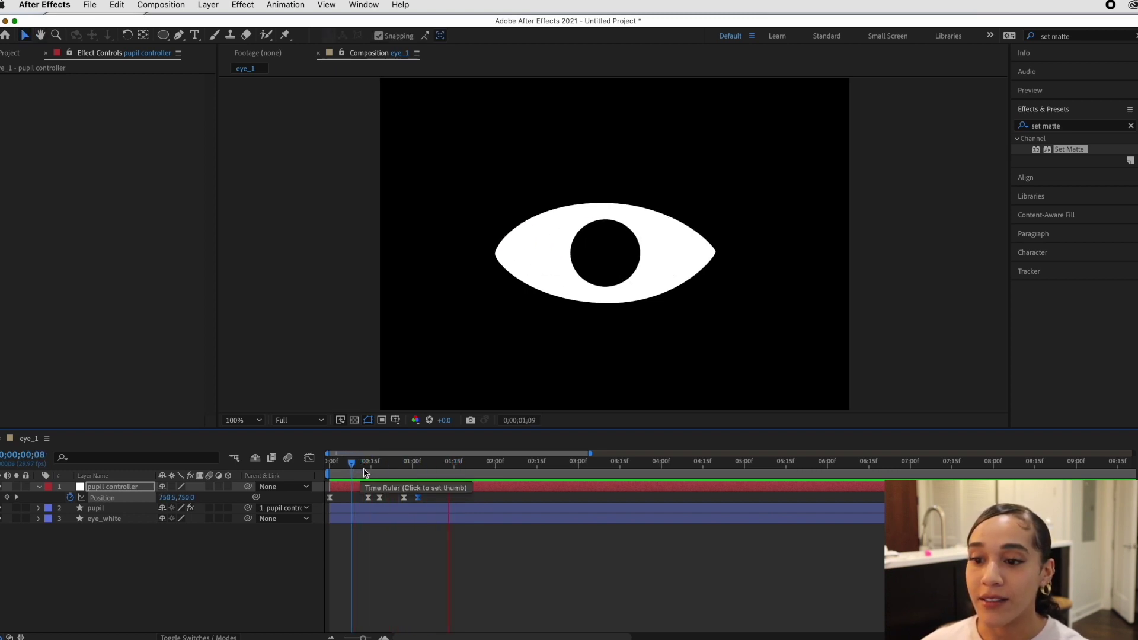
key(space)
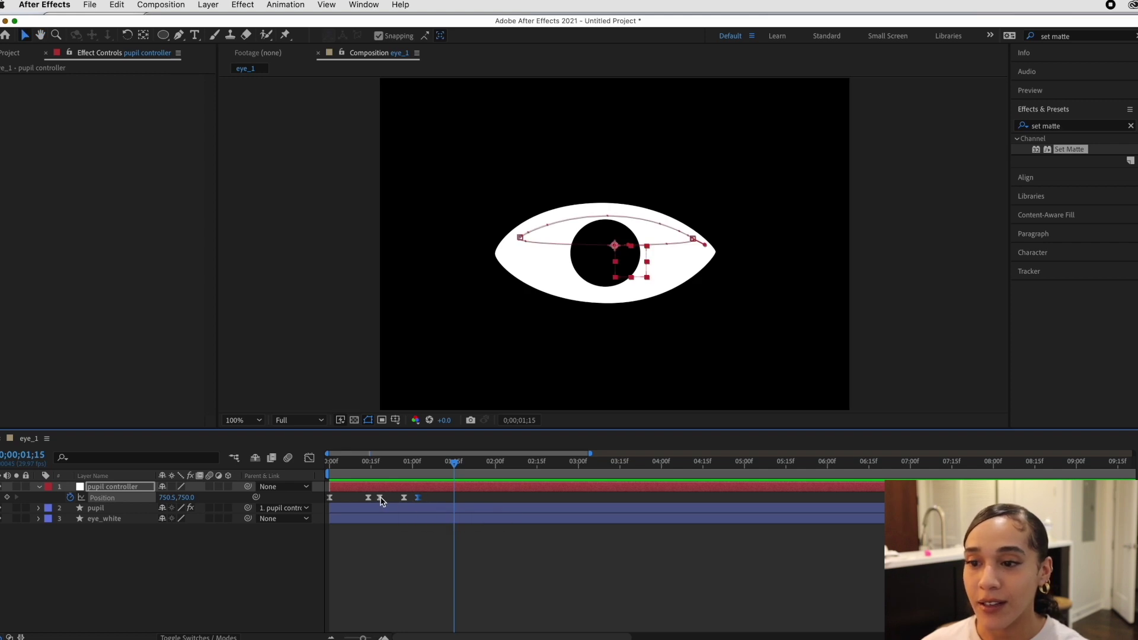
Step: Push the Position keyframes later in time to spread the glance out
drag(381, 498, 394, 498)
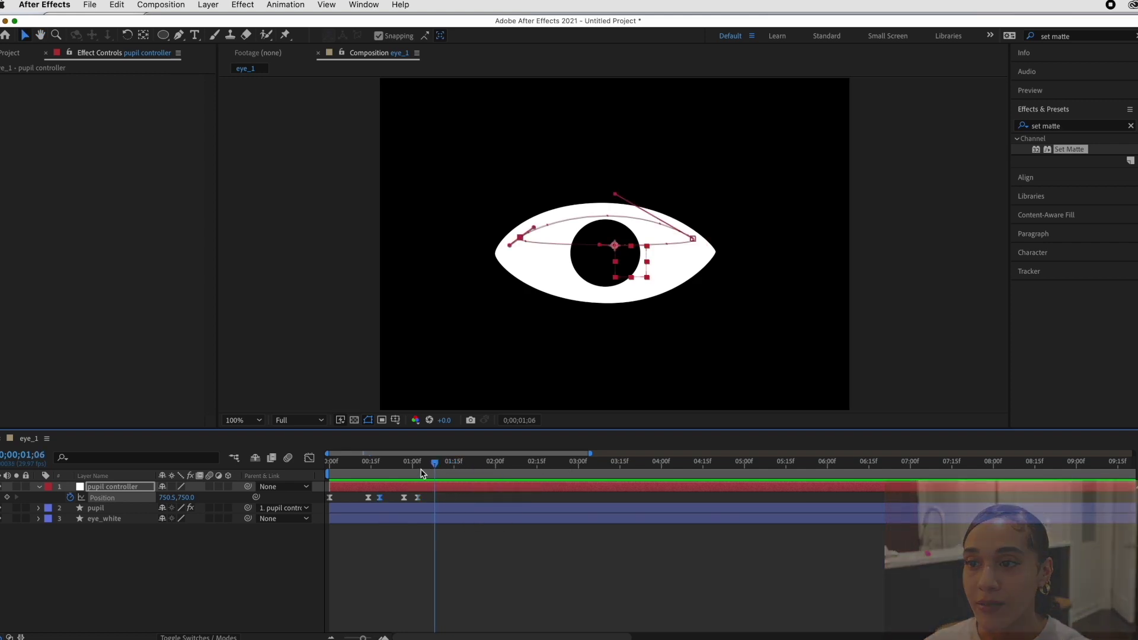
key(Home)
key(minus)
click(432, 501)
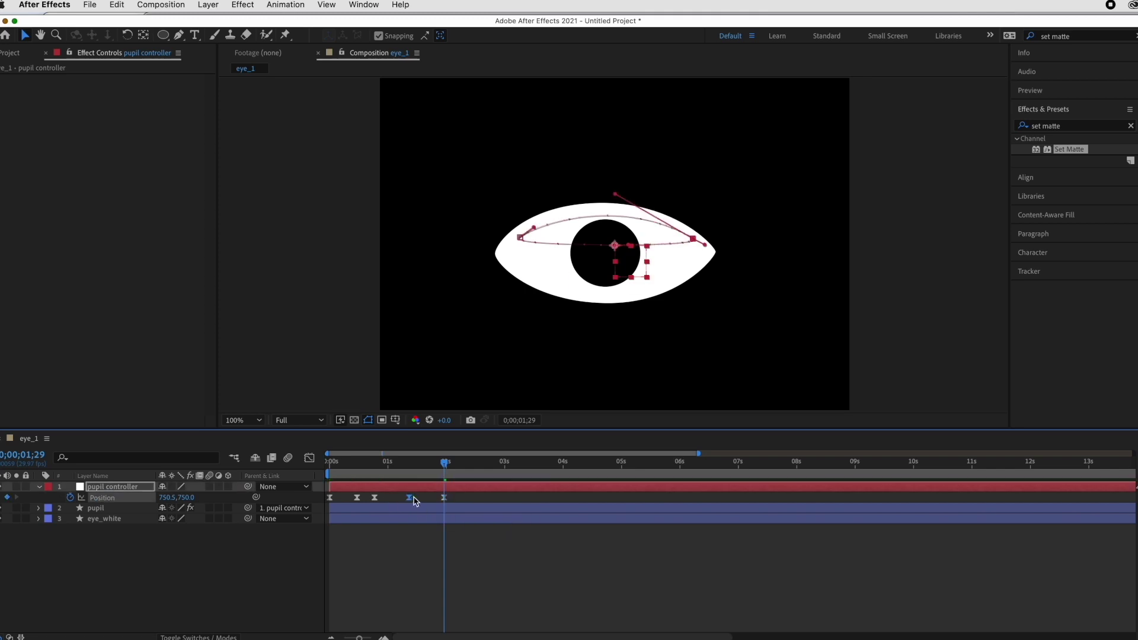
drag(368, 499, 377, 500)
click(474, 462)
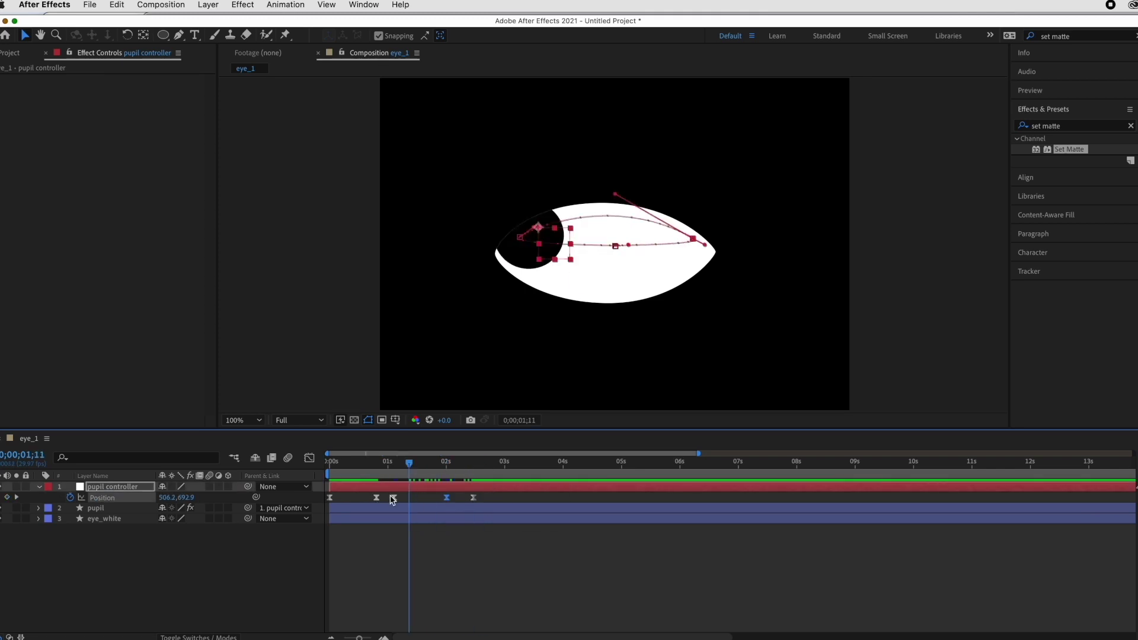
drag(393, 497, 409, 498)
click(327, 462)
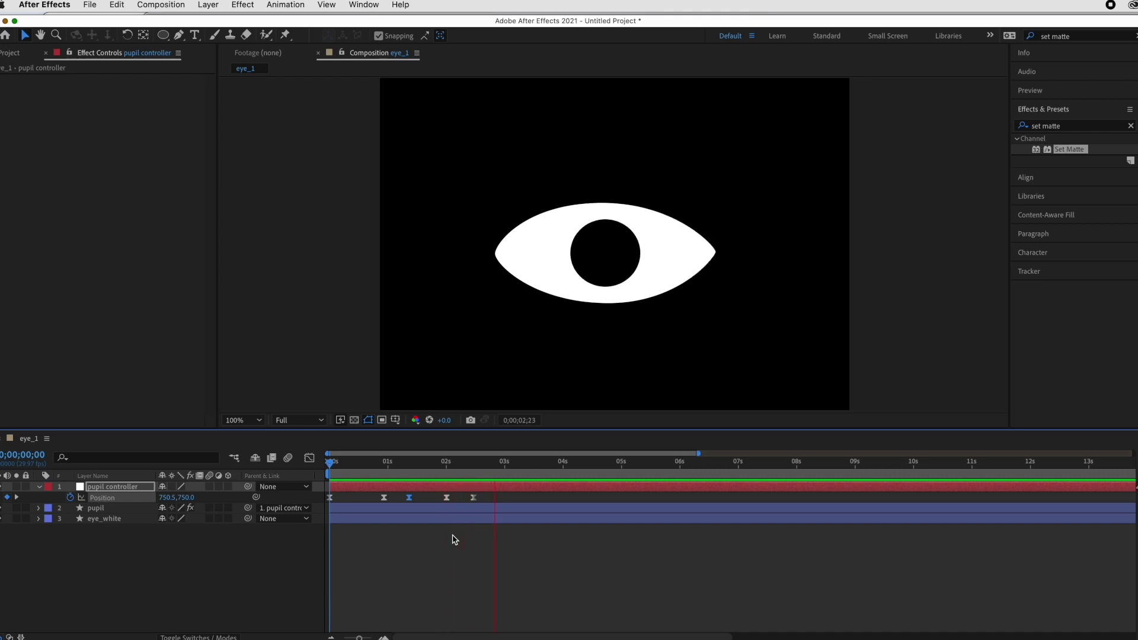
Step: Preview the retimed glance from the start of the animation
key(space)
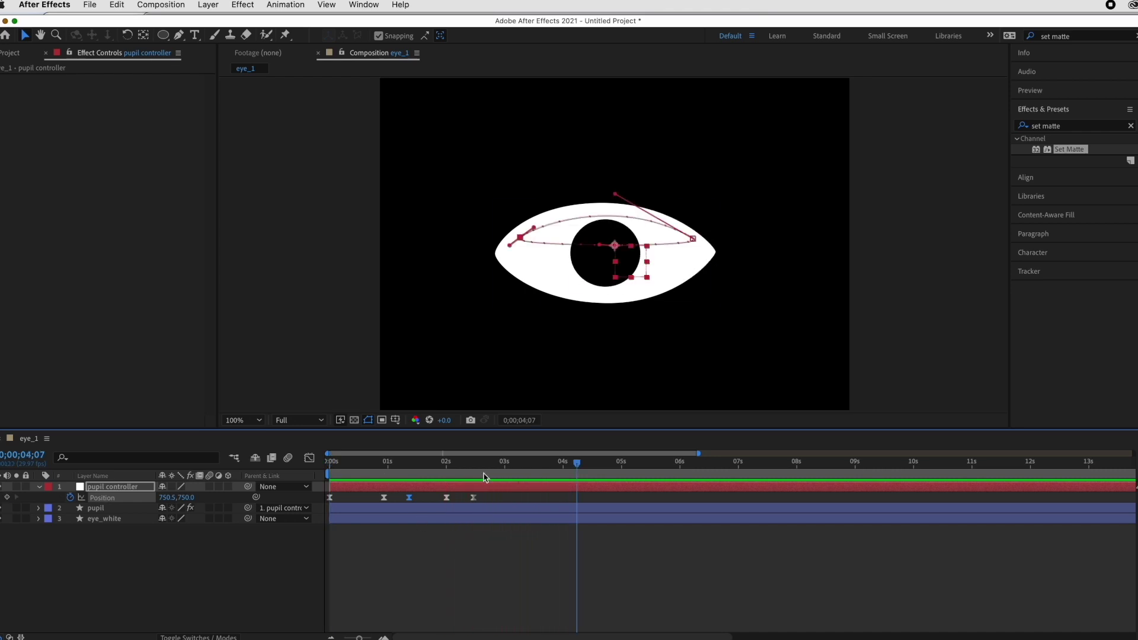
click(356, 467)
drag(347, 469, 297, 468)
key(space)
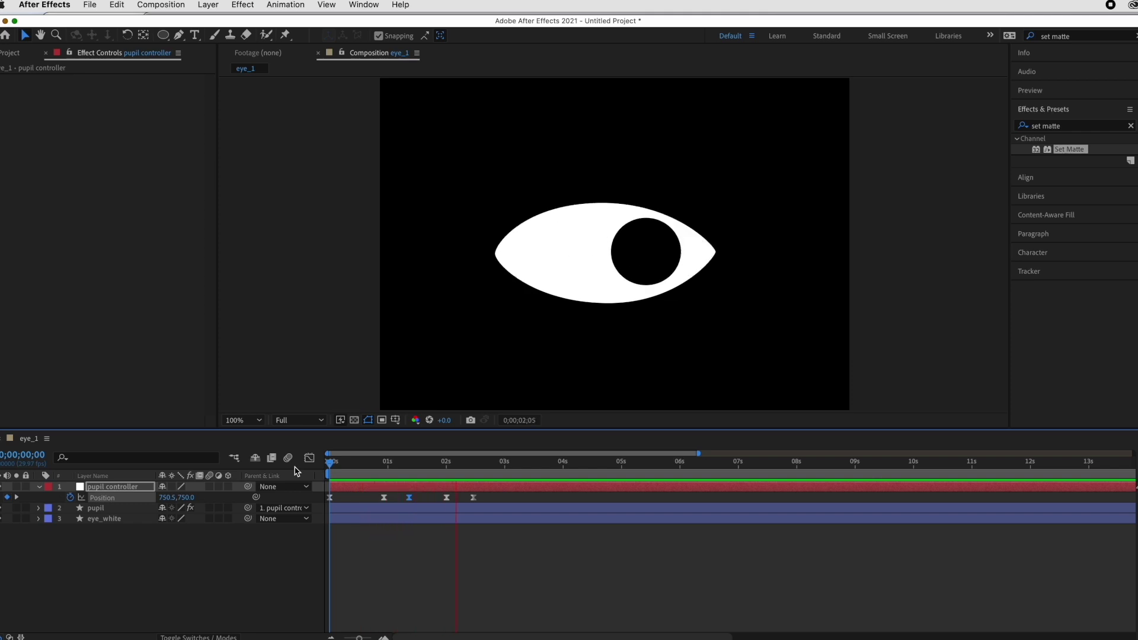
key(space)
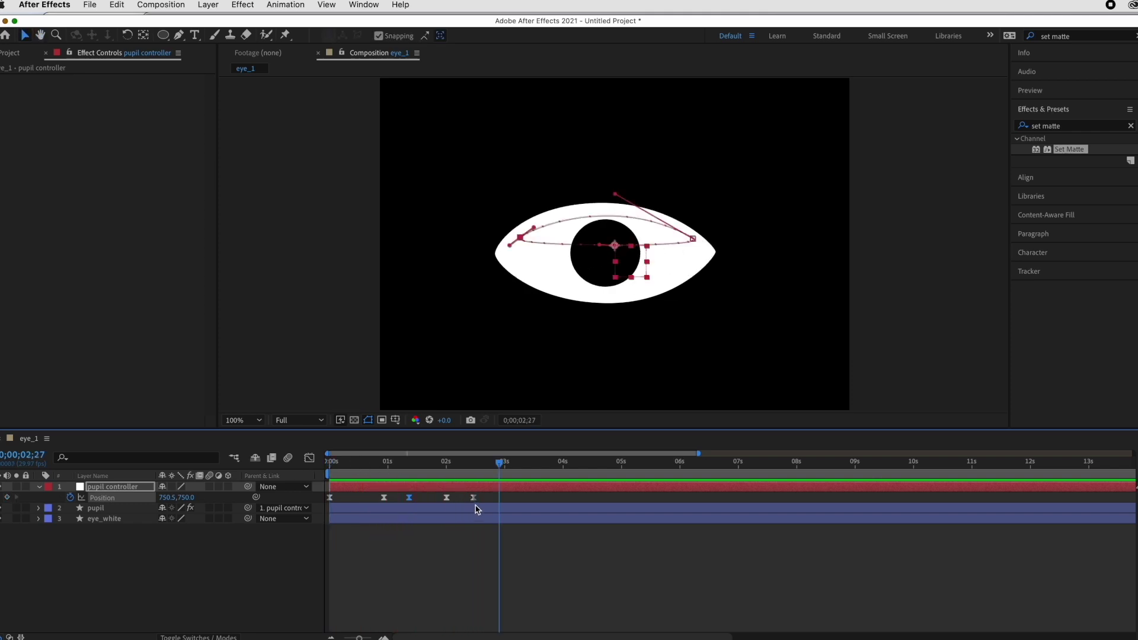
Step: Raise the last Position keyframe's easing influence to about 52% and preview again
drag(475, 501, 478, 502)
click(310, 458)
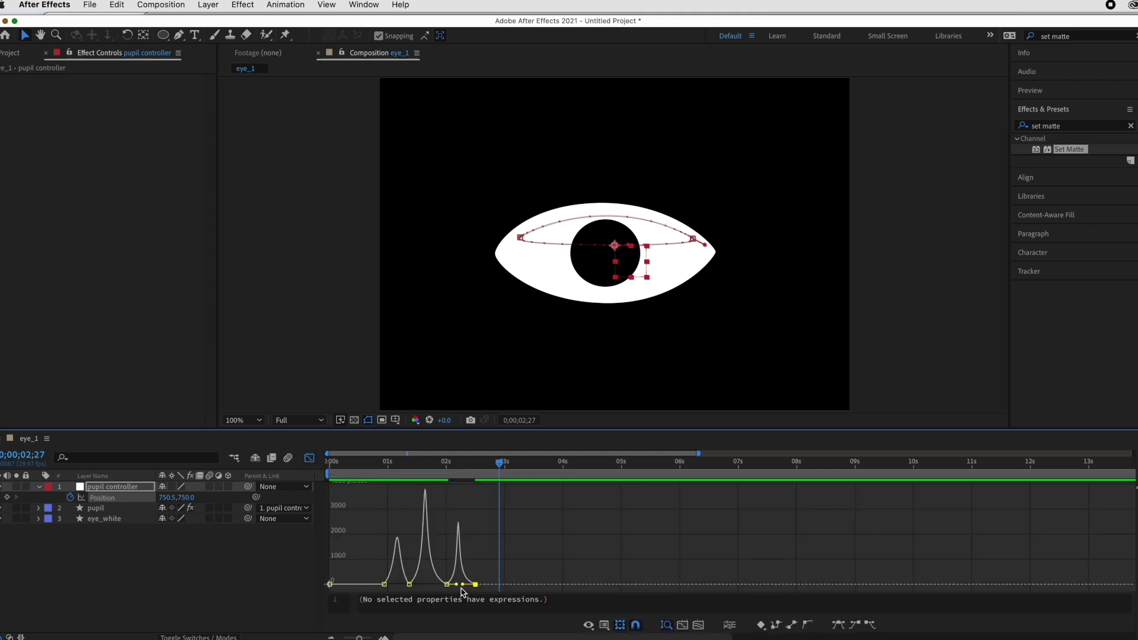
drag(463, 584, 469, 586)
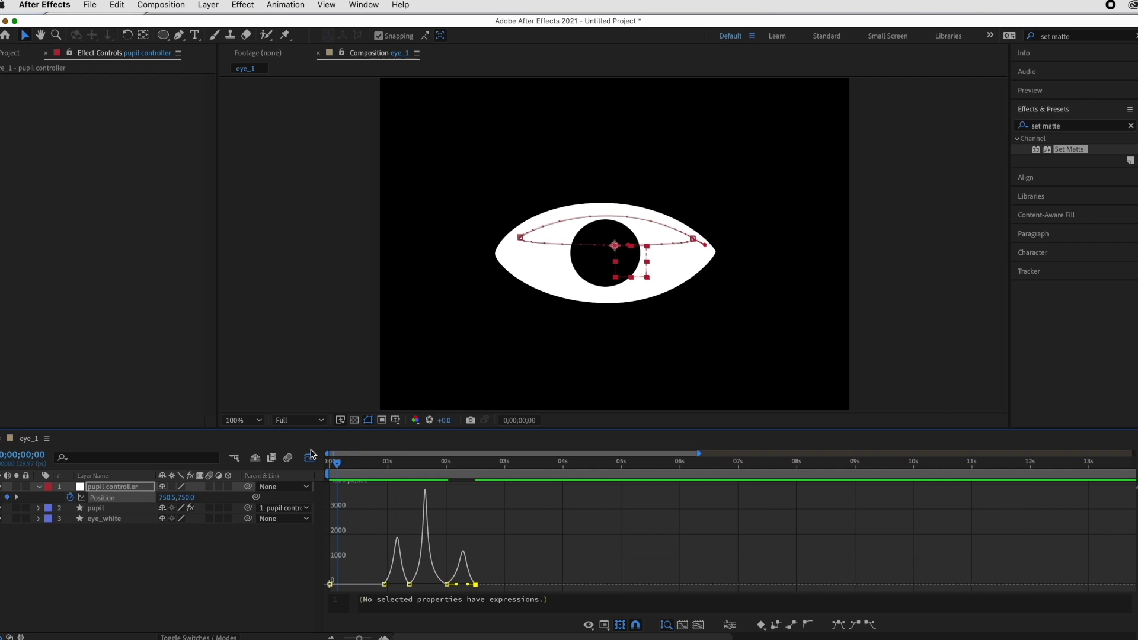
key(Home)
click(310, 459)
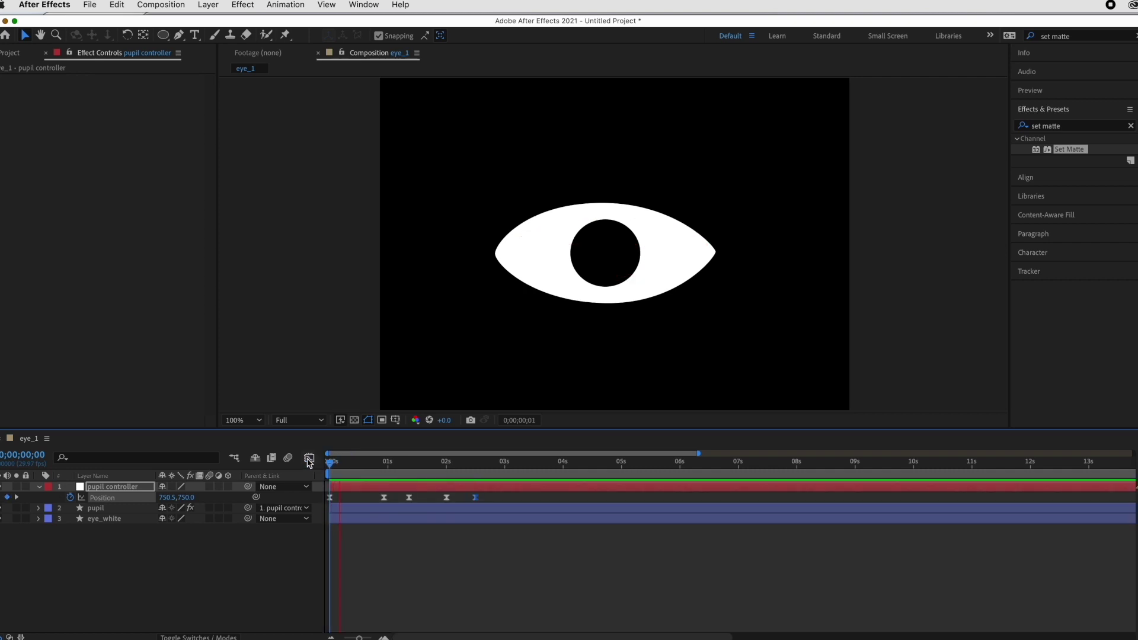
key(space)
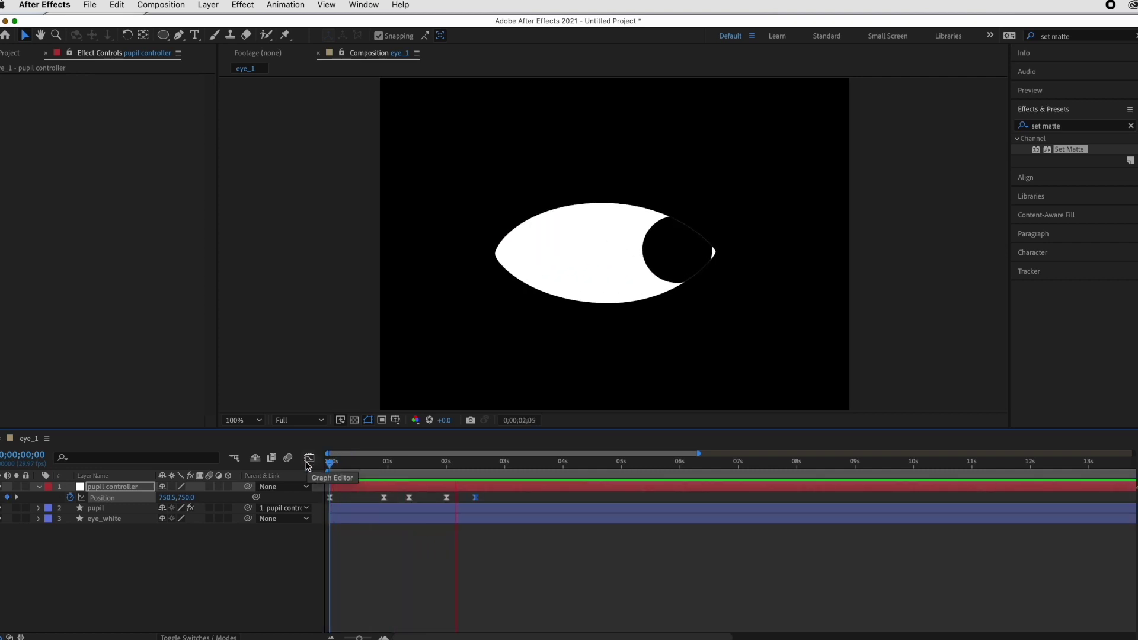
key(space)
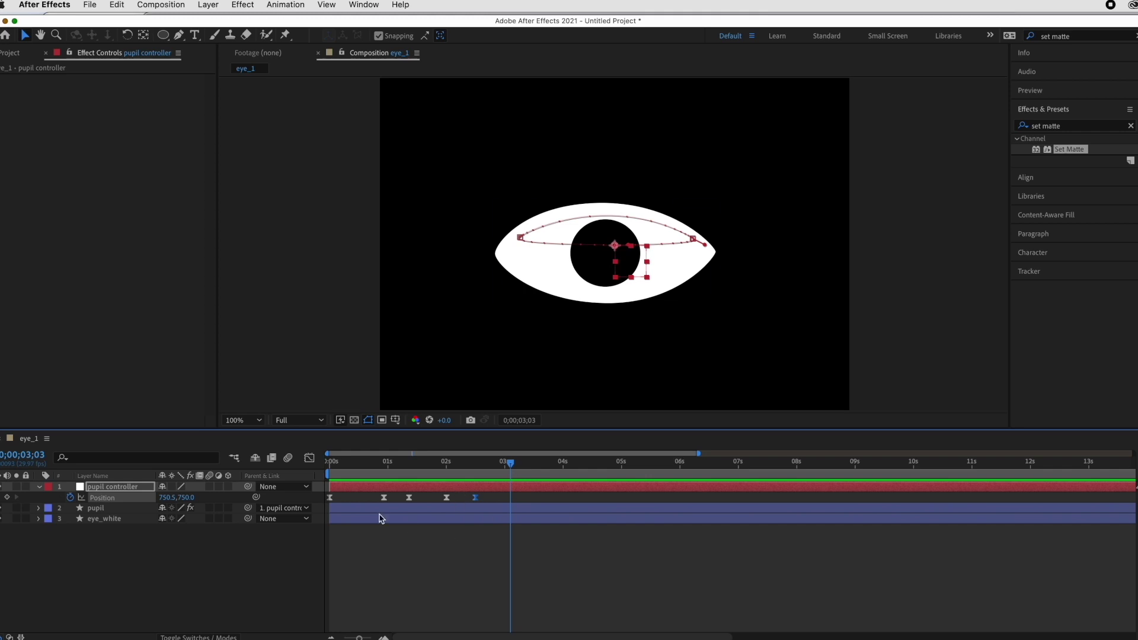
Step: Add a new Null Object layer from the Layer menu
click(39, 487)
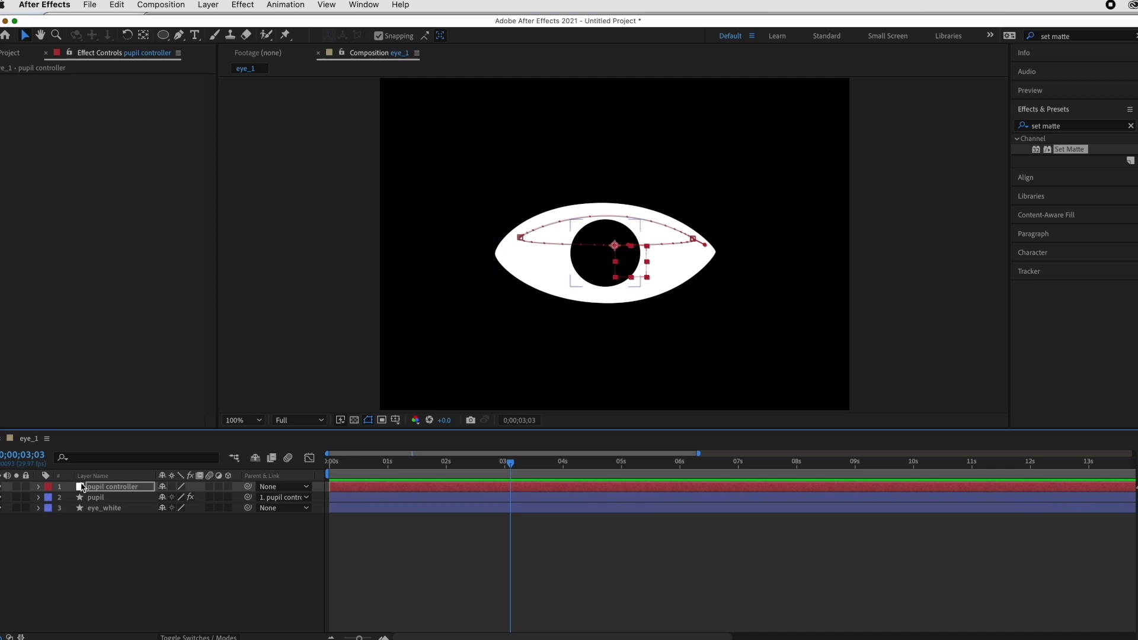
click(212, 5)
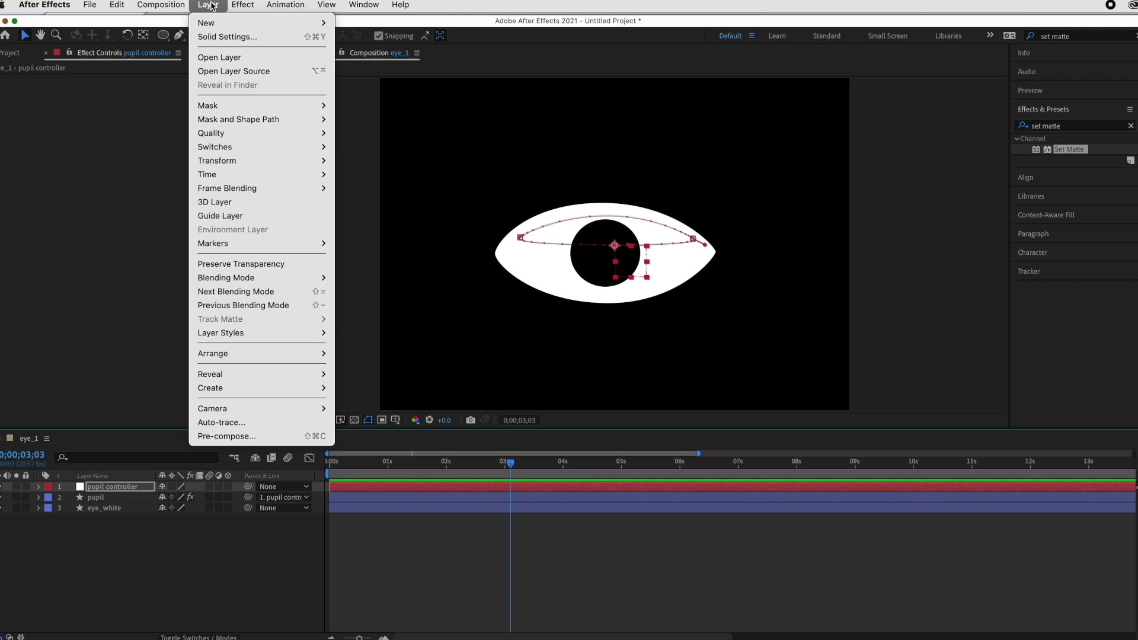
mouse_move(217, 22)
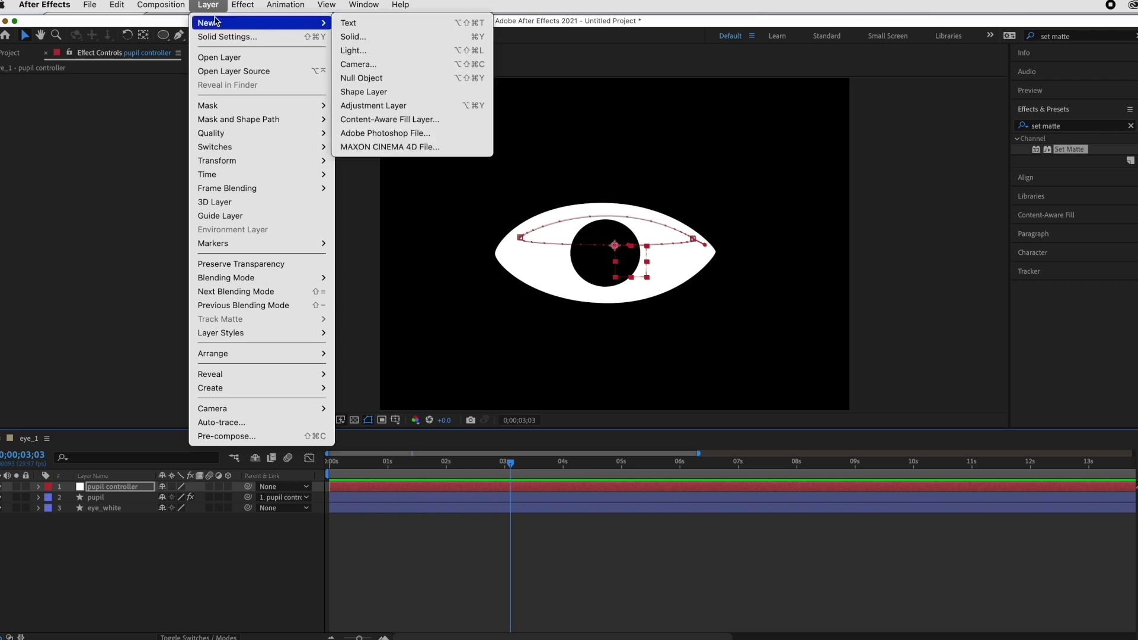
click(356, 78)
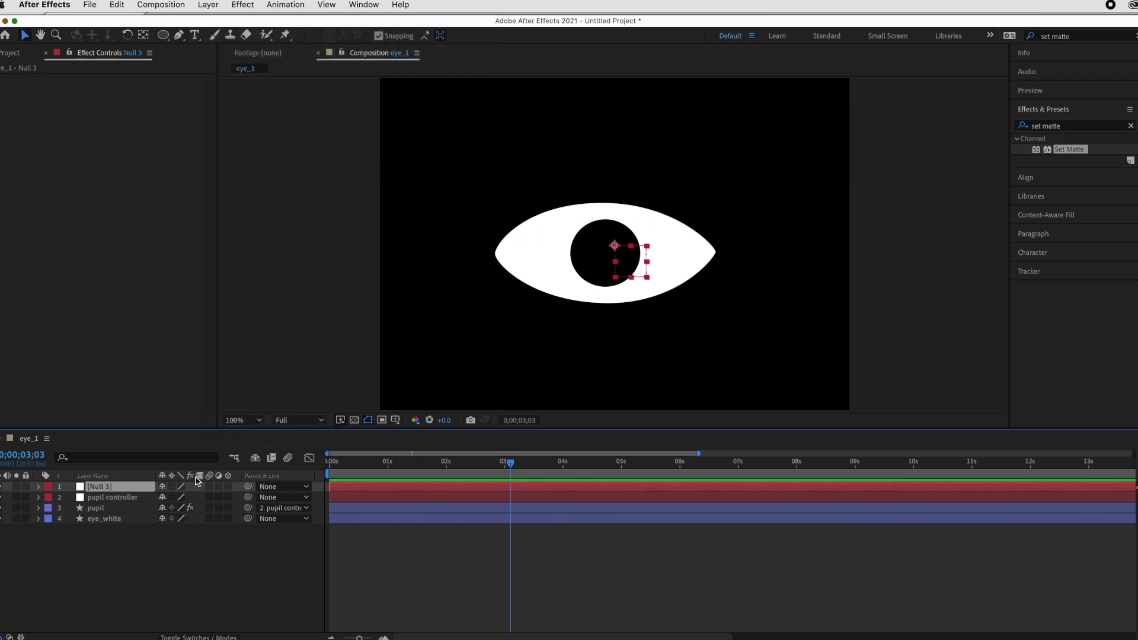
Step: Rename the null to white_controller and parent eye_white to it
right_click(99, 492)
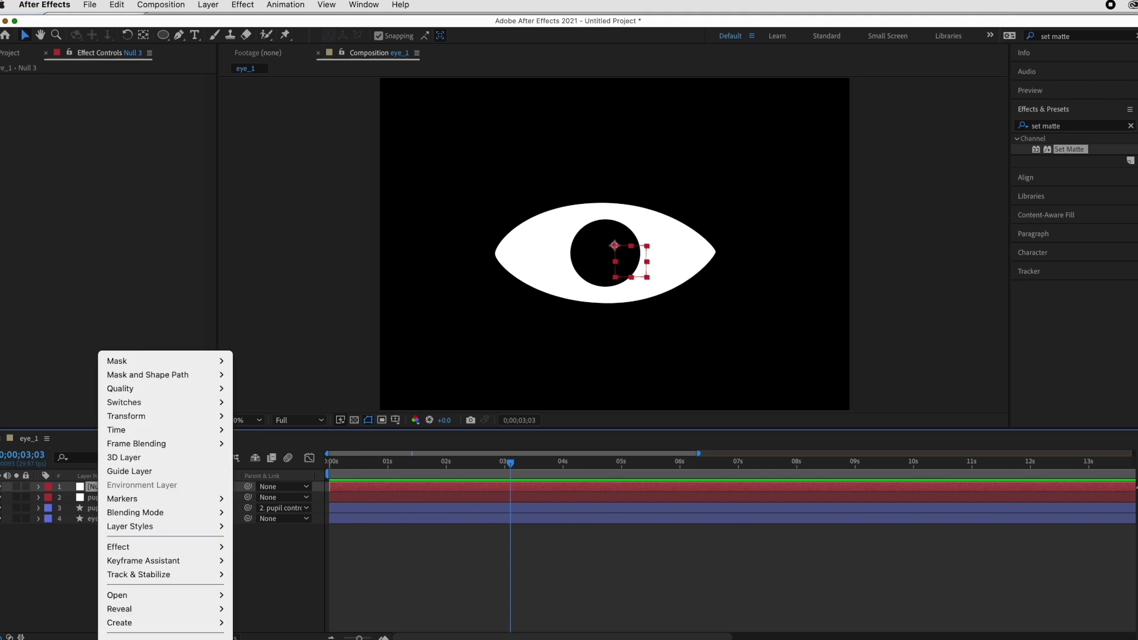
key(Escape)
key(Return)
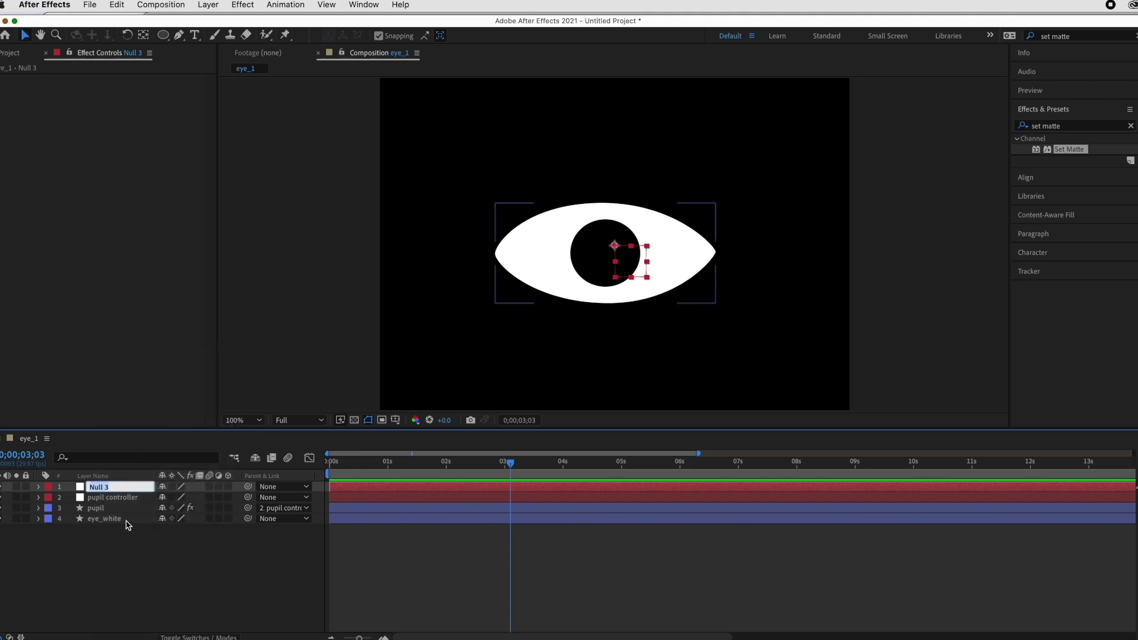
text(e)
text(hite_controller)
key(Return)
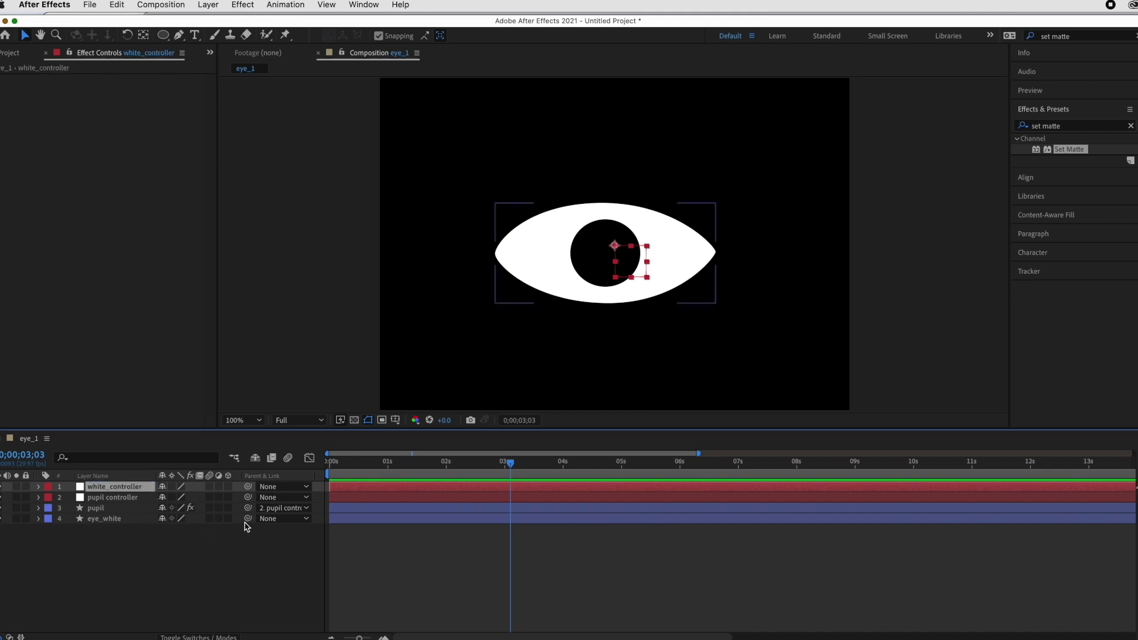
drag(249, 519, 248, 490)
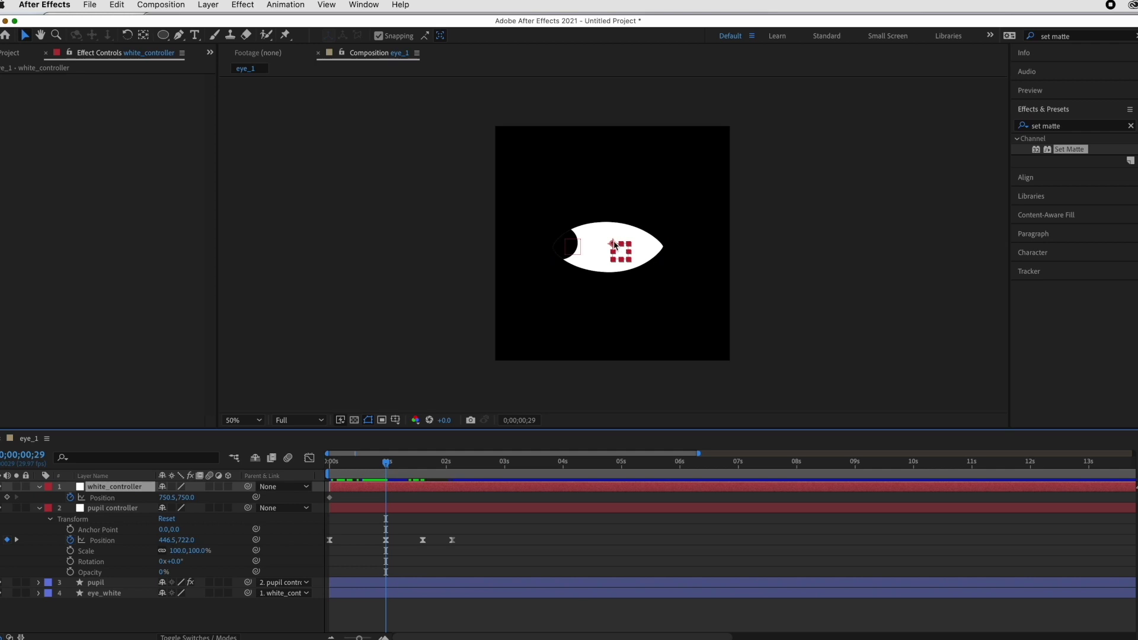
click(613, 248)
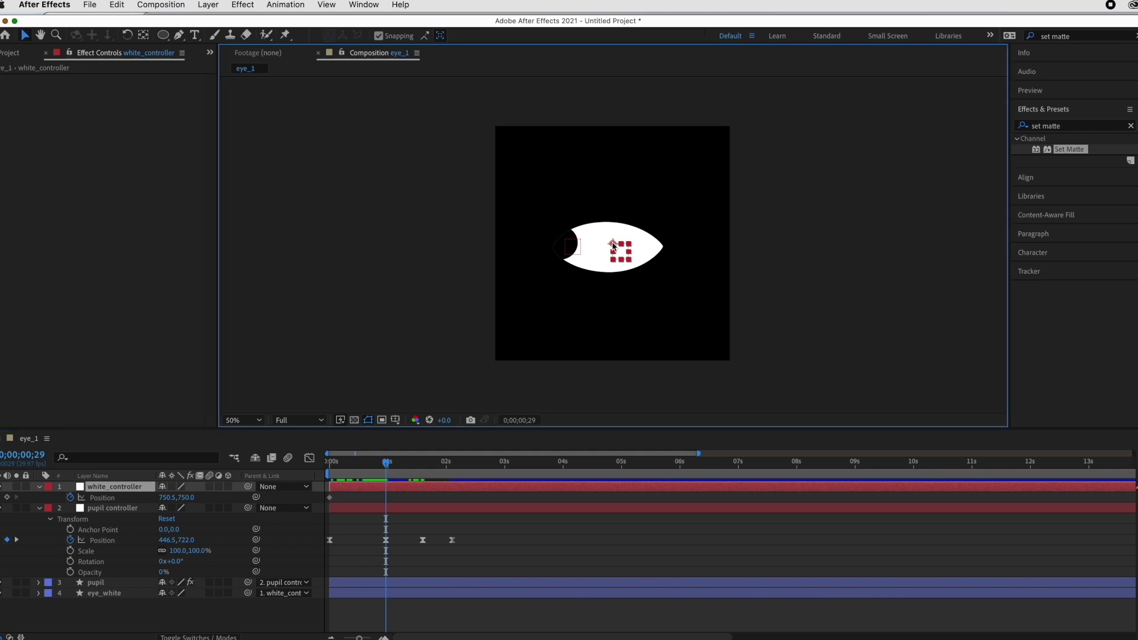
Step: Keyframe white_controller nudged left at the start, then right at 1;18
key(shift+Left)
key(shift+Left)
key(shift+Left)
key(shift+Left)
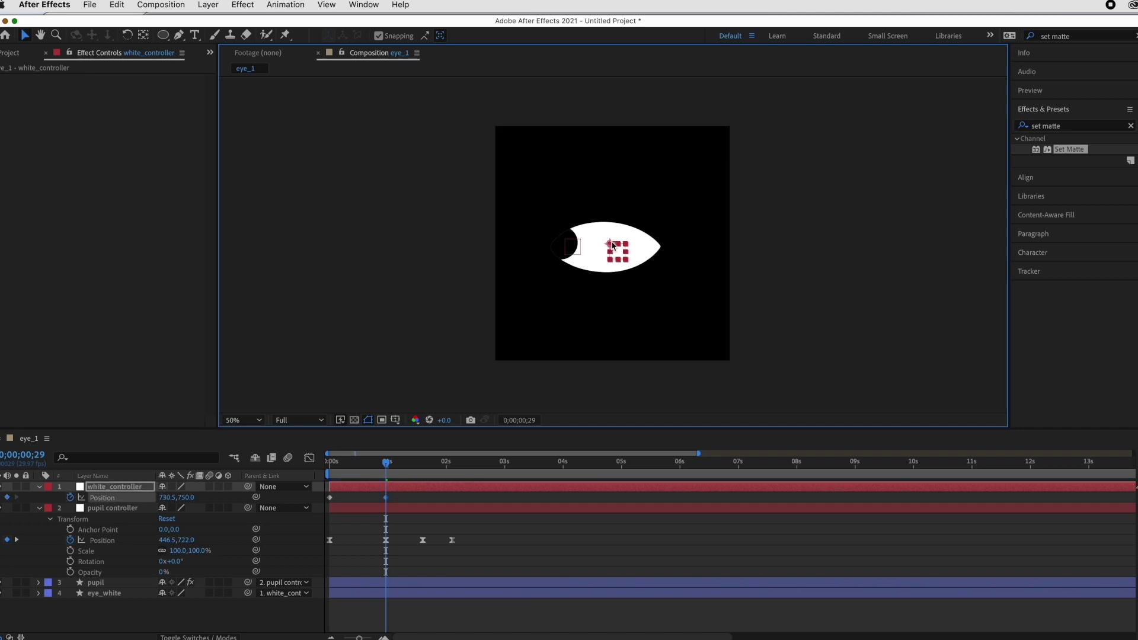
key(Left)
key(Left)
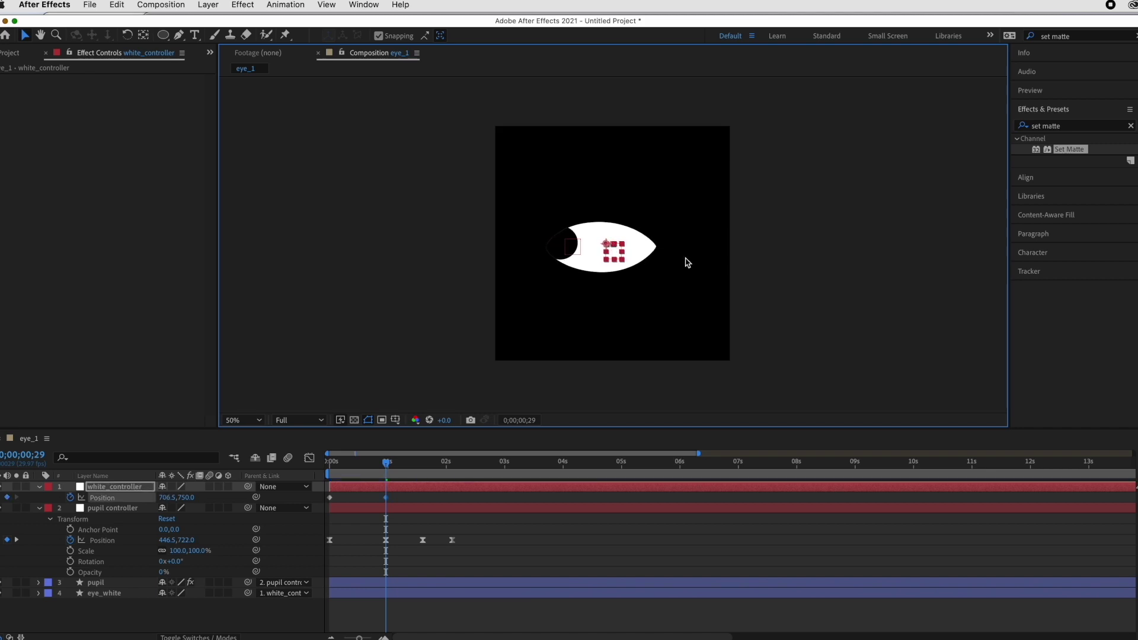
drag(389, 465, 423, 464)
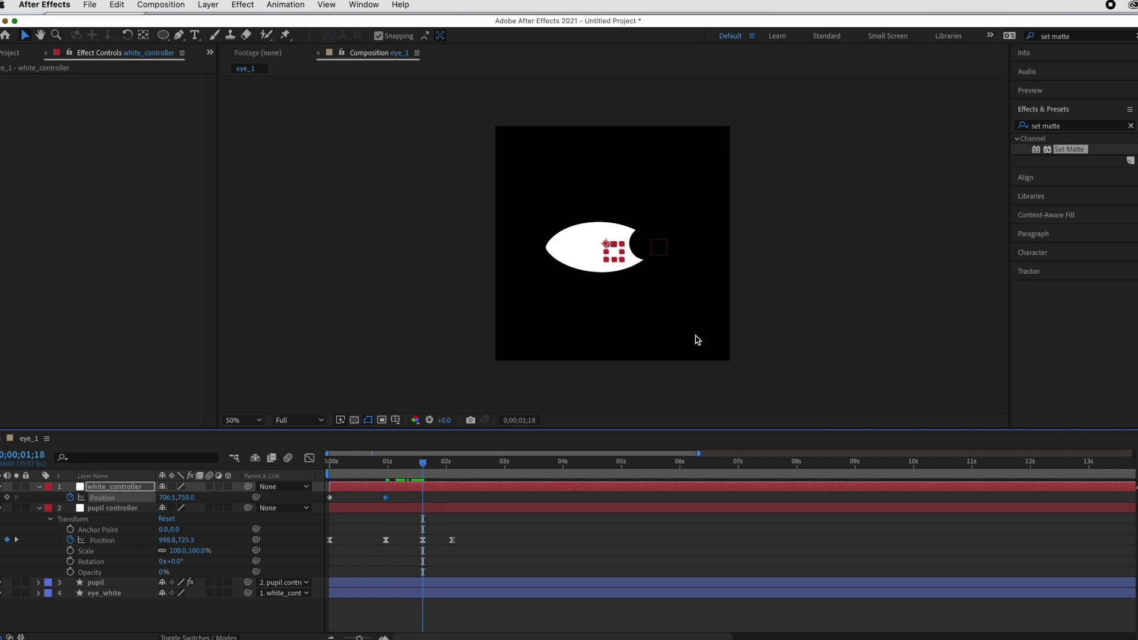
key(shift+Right)
key(shift+Right)
key(shift+Right)
key(Right)
key(Right)
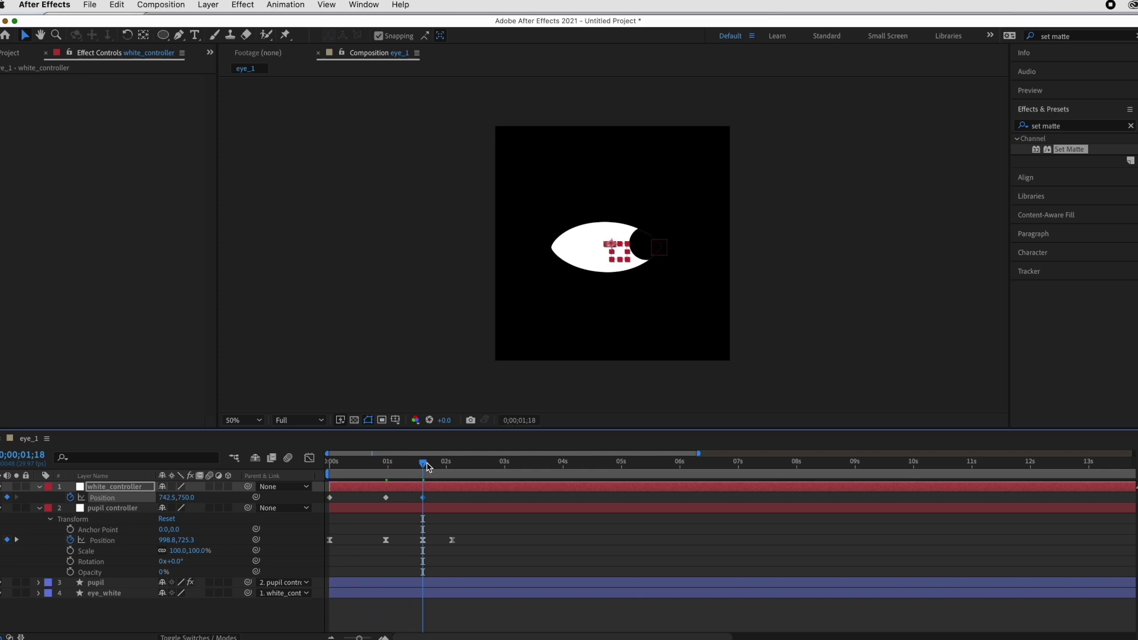
drag(423, 463, 301, 477)
Step: Preview, then apply Easy Ease (F9) to all white_controller Position keyframes
key(space)
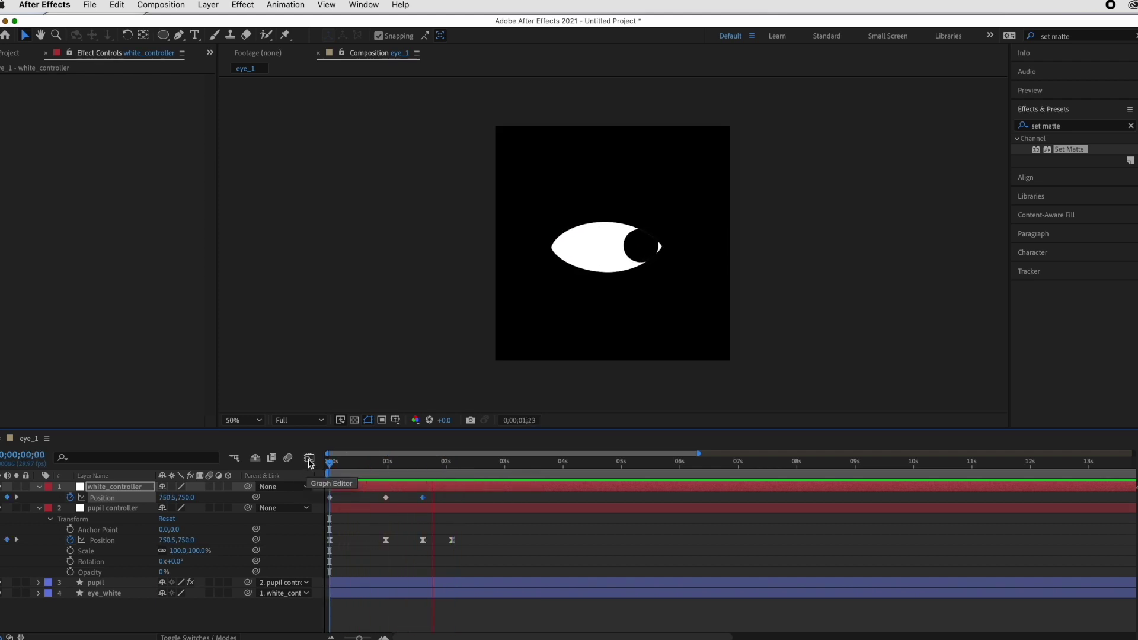
key(space)
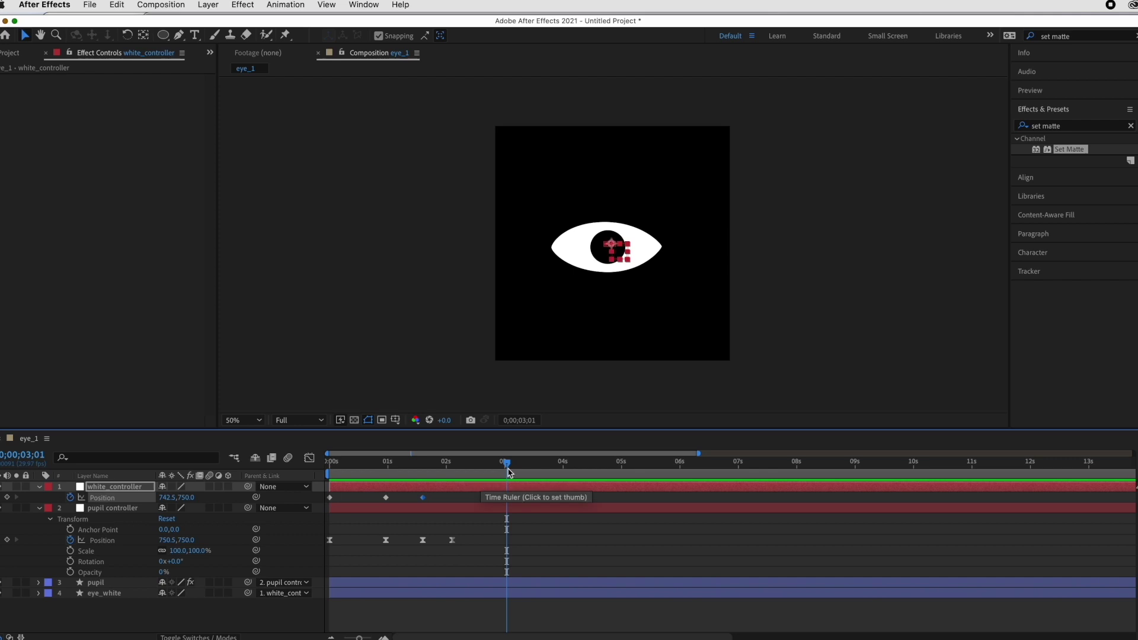
drag(437, 501, 320, 493)
click(310, 458)
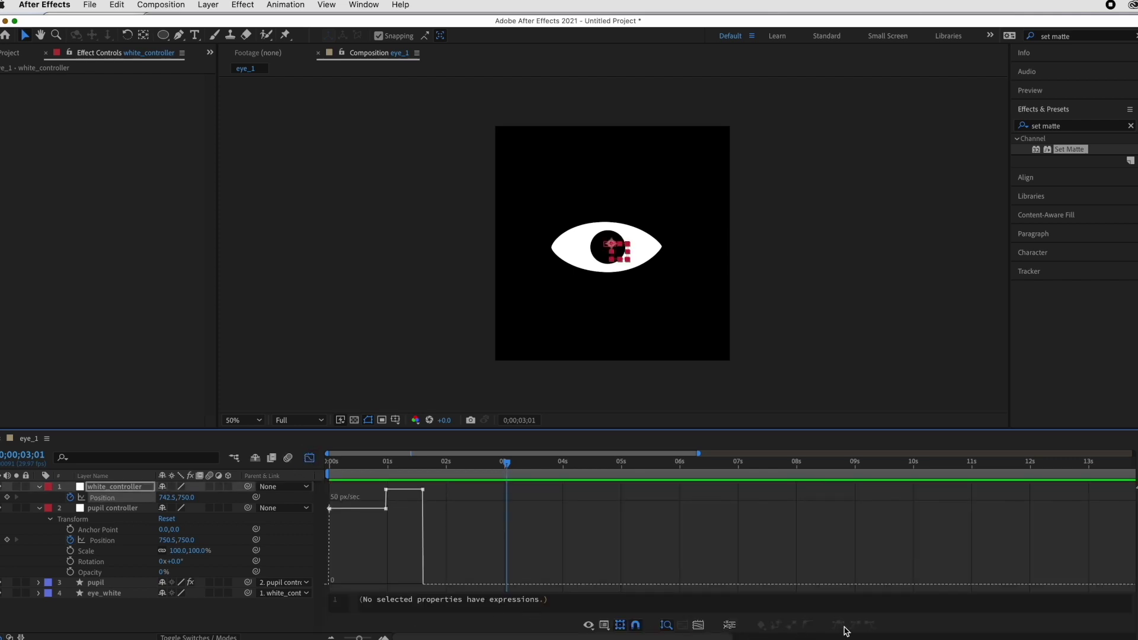
key(F9)
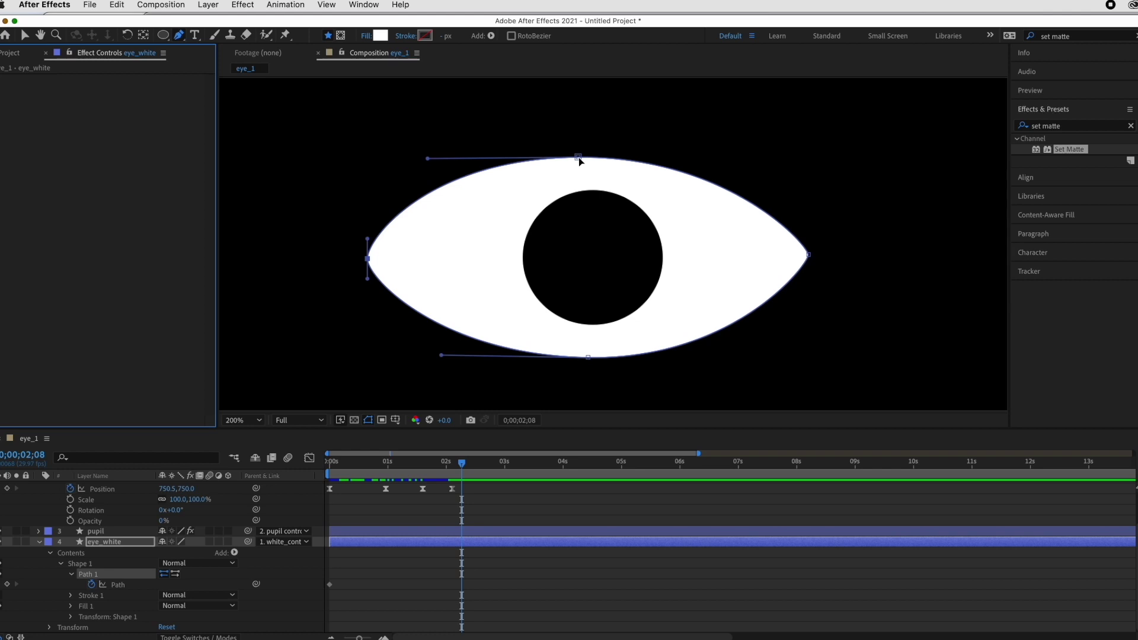
Step: Pull eye_white's top edge down into a thin crescent and reshape the bottom curve
drag(577, 158, 591, 356)
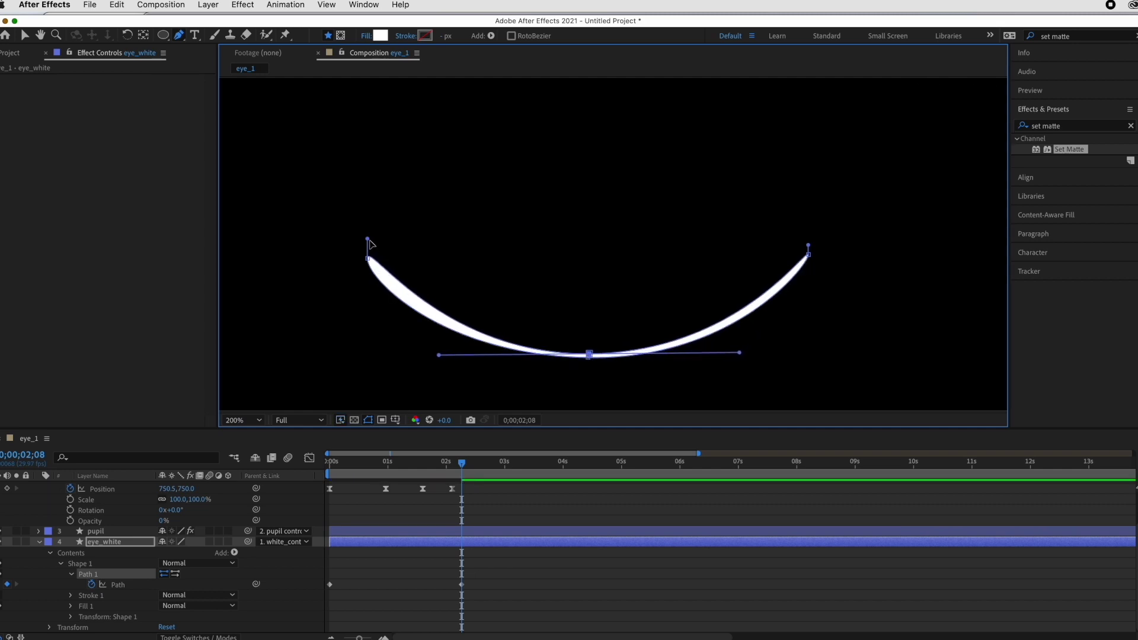
drag(438, 355, 377, 345)
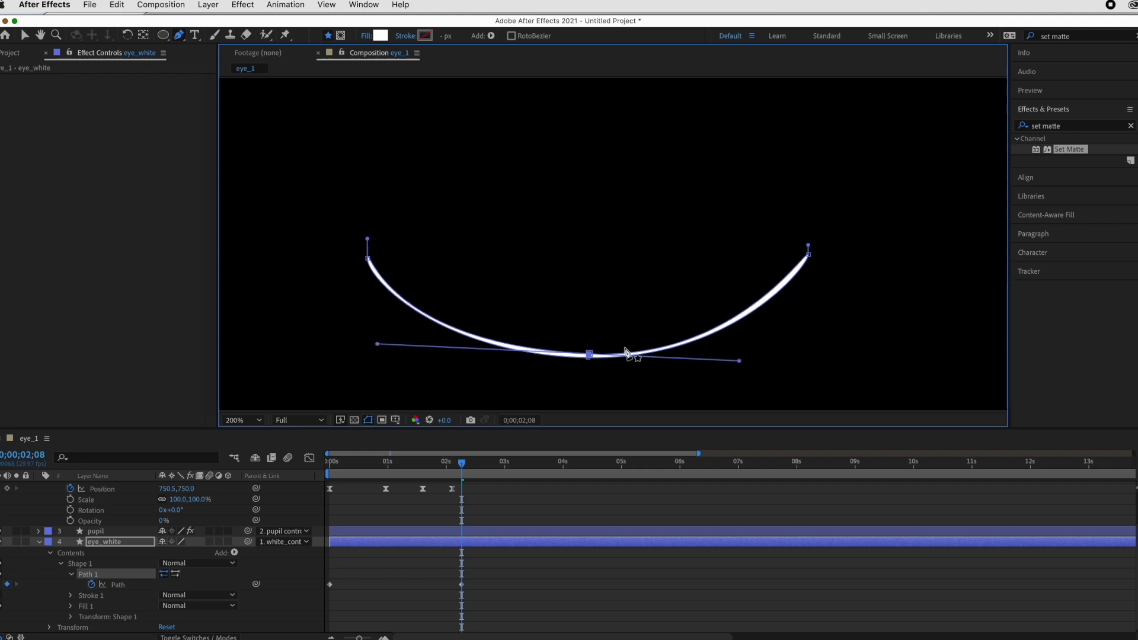
drag(740, 363, 756, 364)
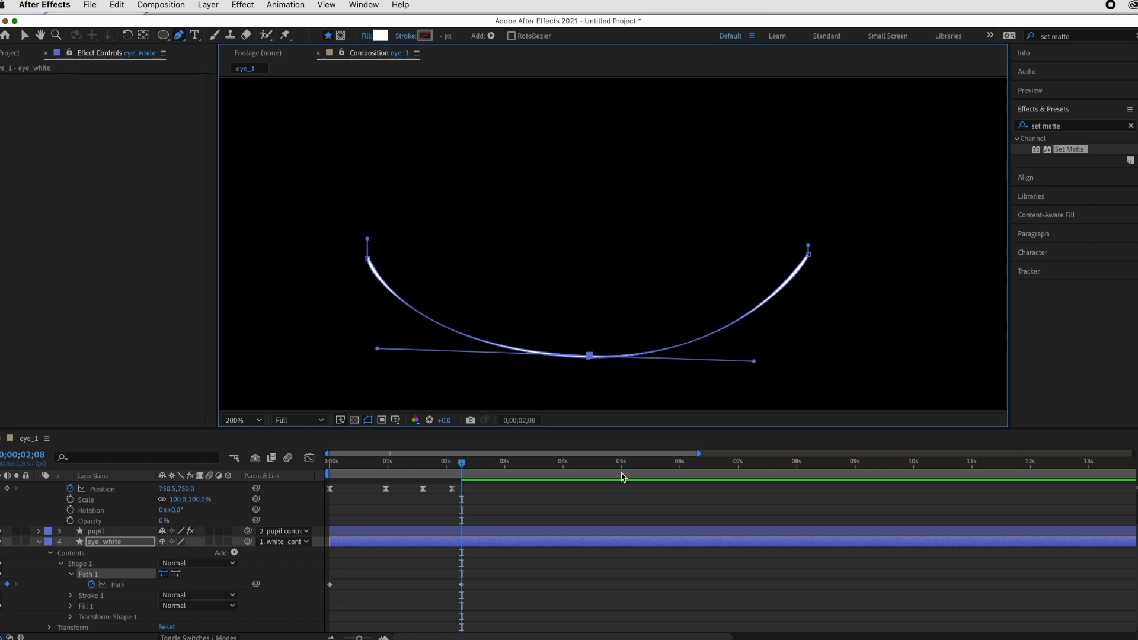
key(space)
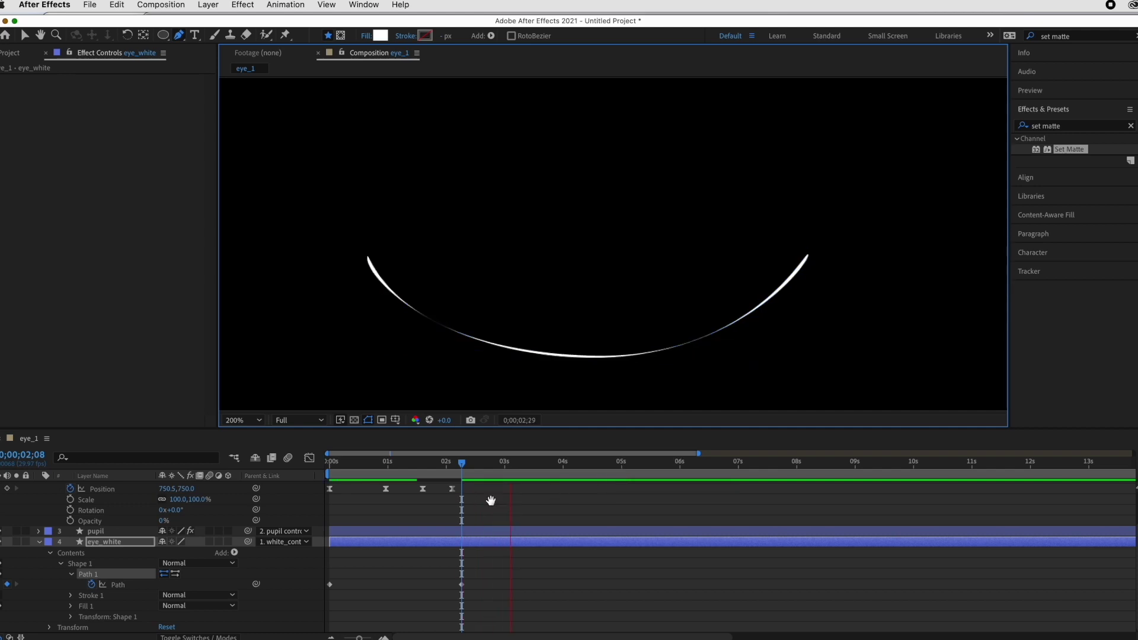
key(space)
Step: Paste the open-eye Path keyframe at 2;15 and 2;03, then preview the blink
drag(355, 579, 320, 590)
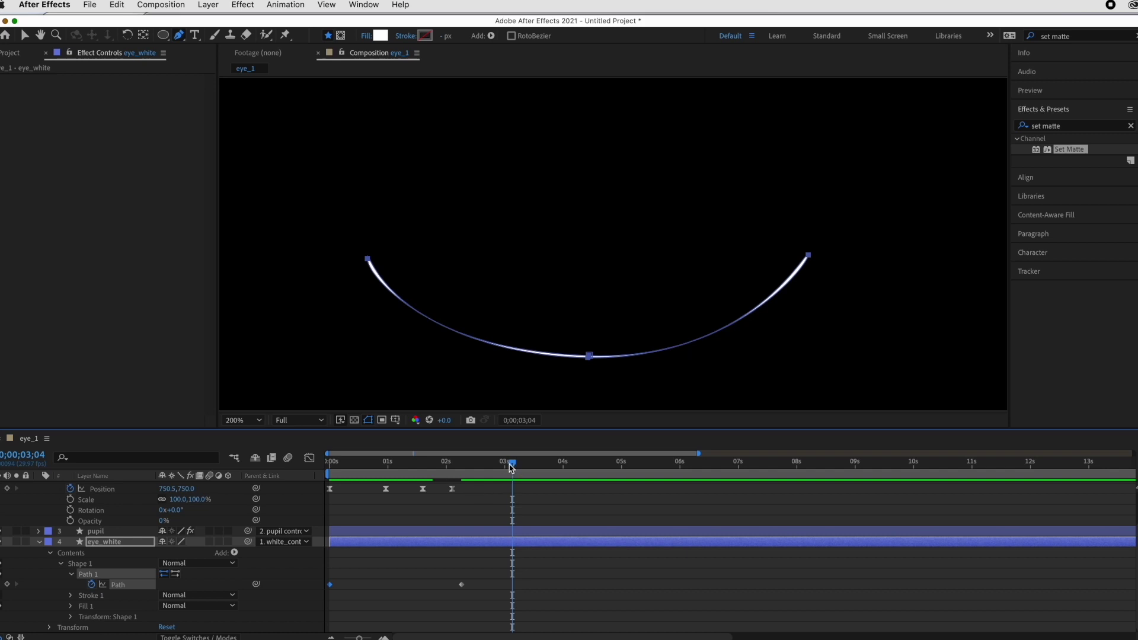
drag(512, 463, 453, 477)
key(cmd+v)
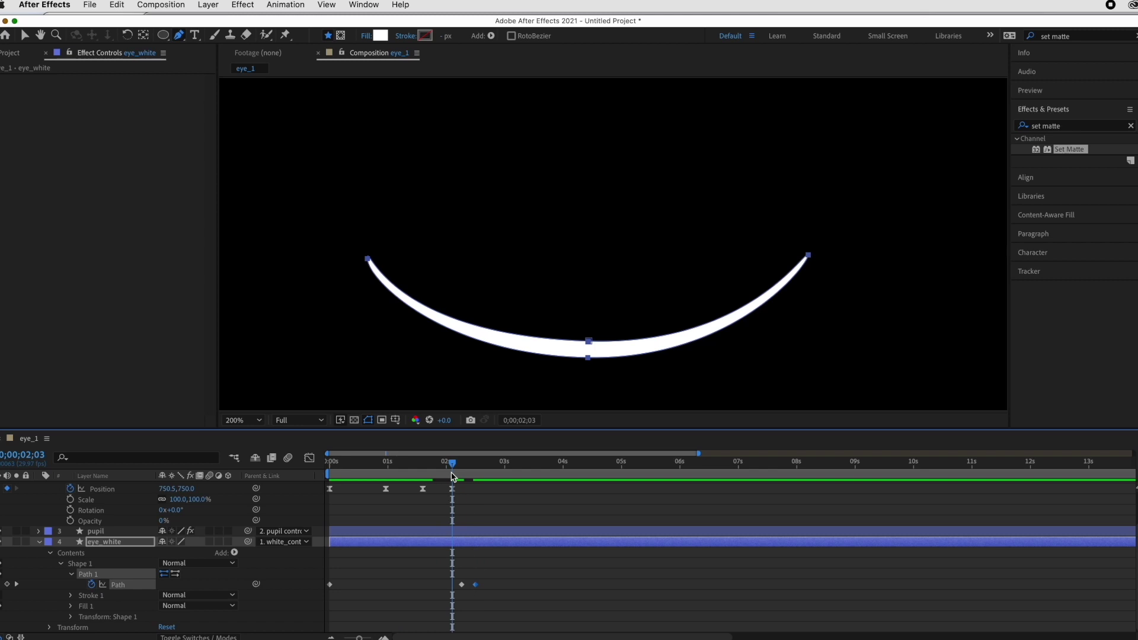
key(cmd+v)
drag(451, 471, 330, 467)
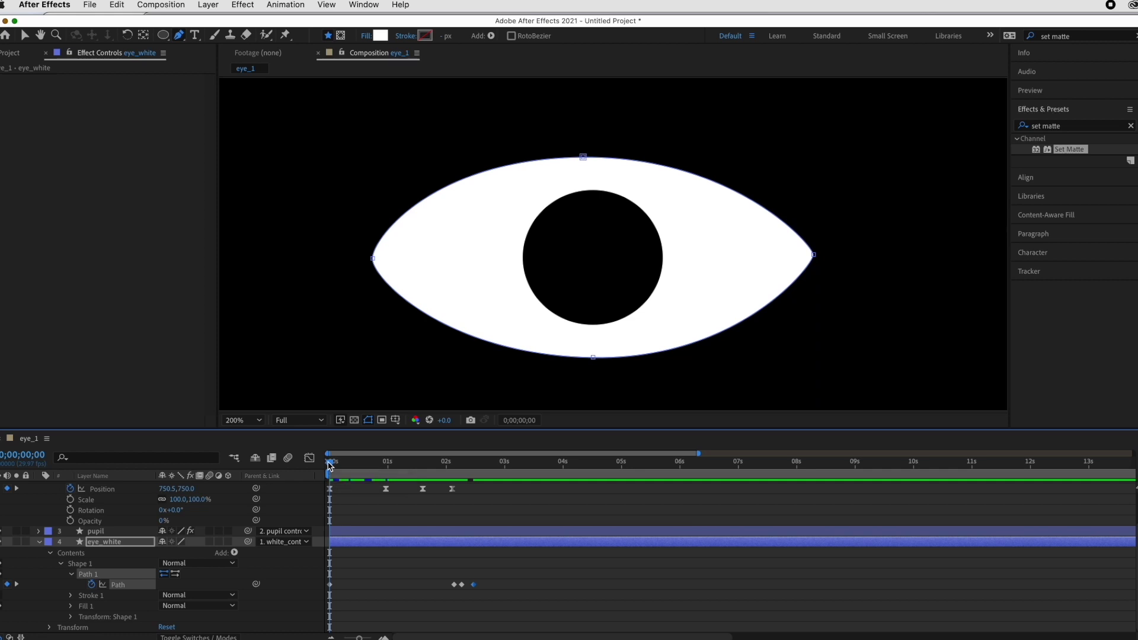
key(space)
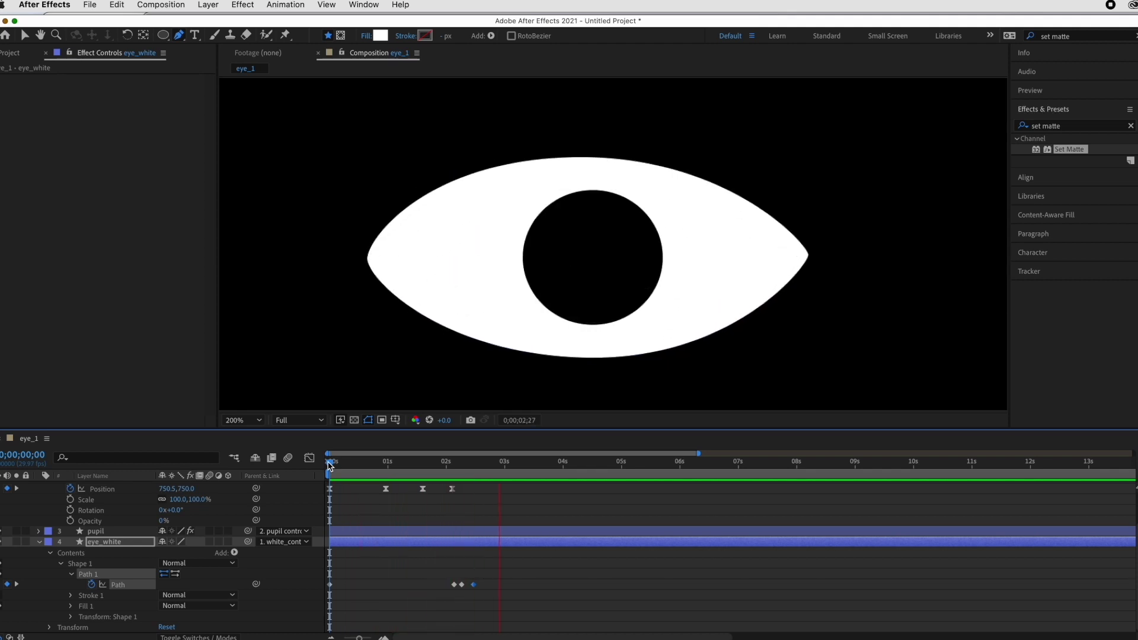
key(space)
scroll(330, 468, up, 3)
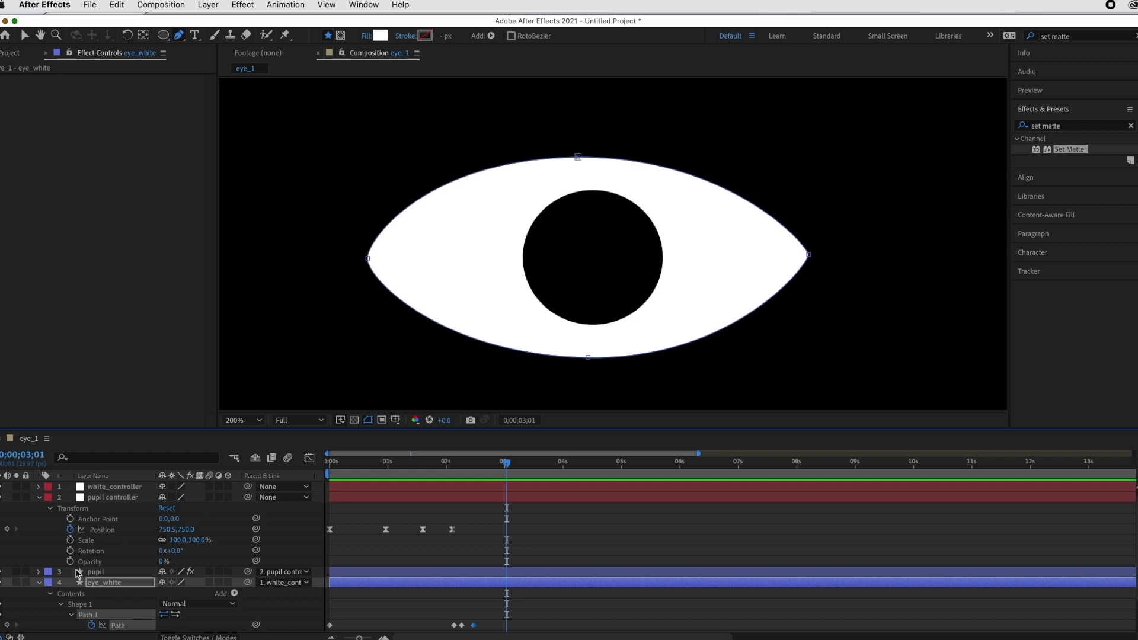
click(40, 583)
Step: Duplicate the pupil layer and rename the copy 'iris'
click(95, 573)
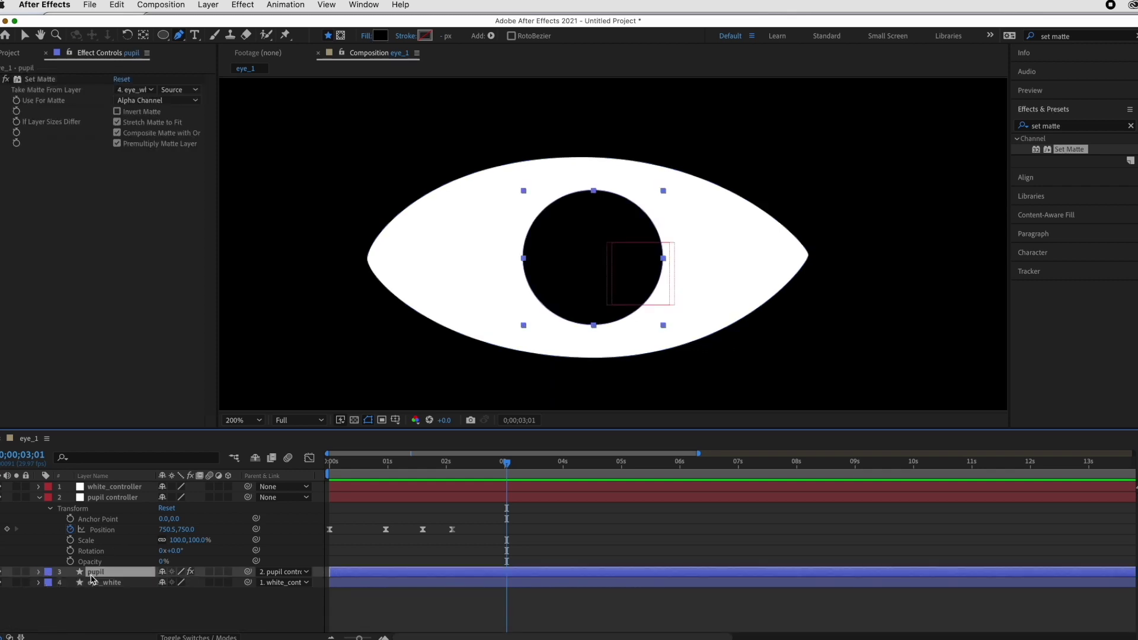
key(super+d)
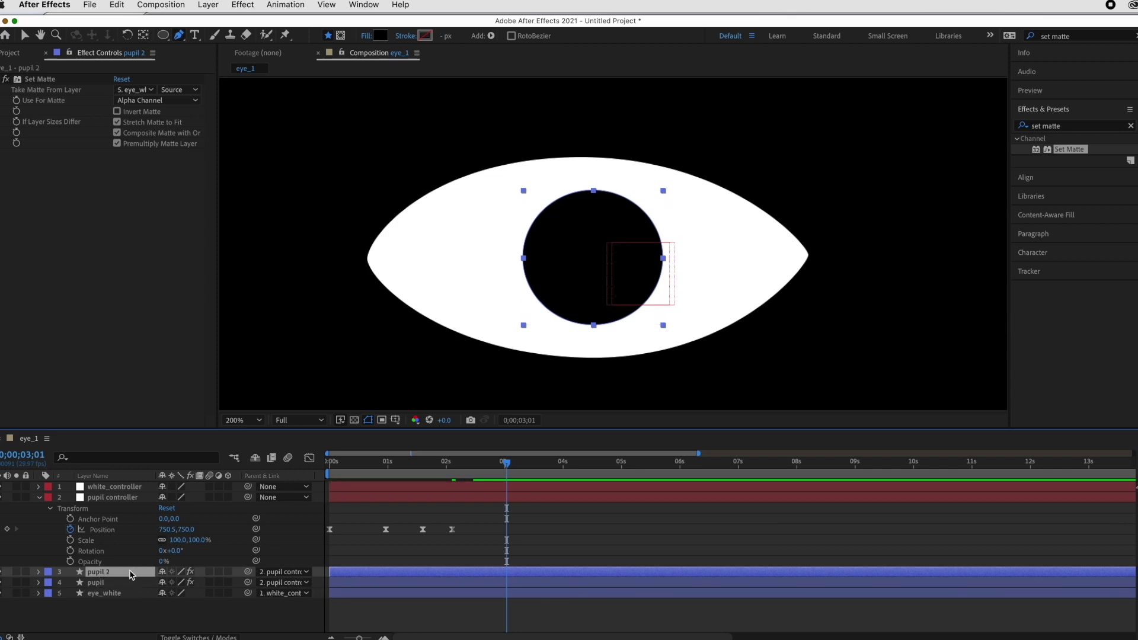
right_click(134, 571)
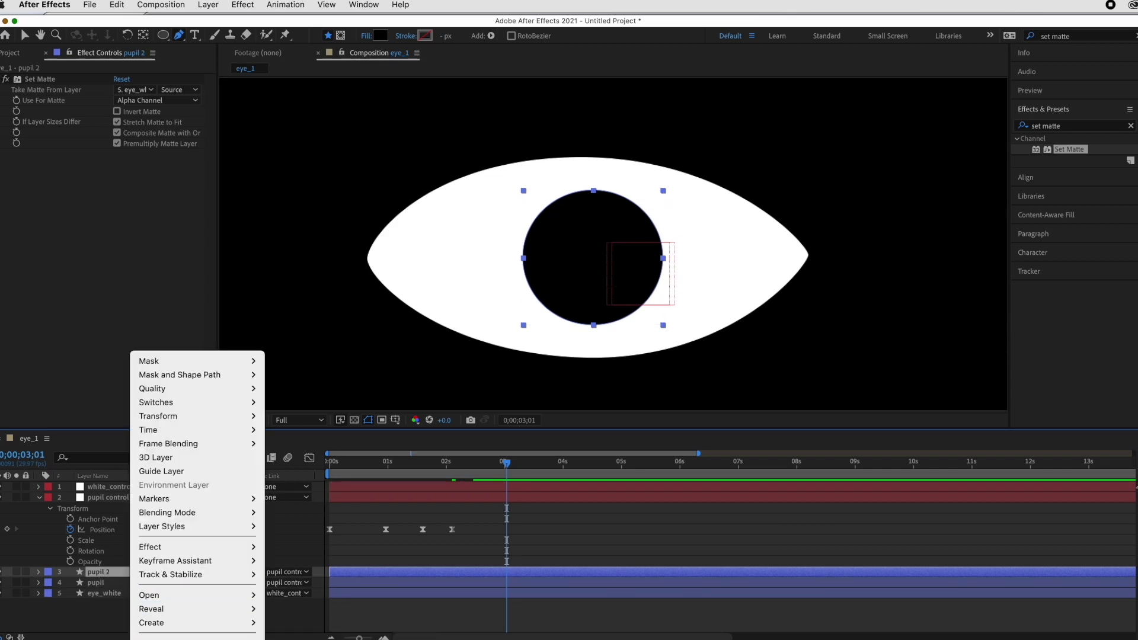
key(Escape)
key(Return)
text(iris)
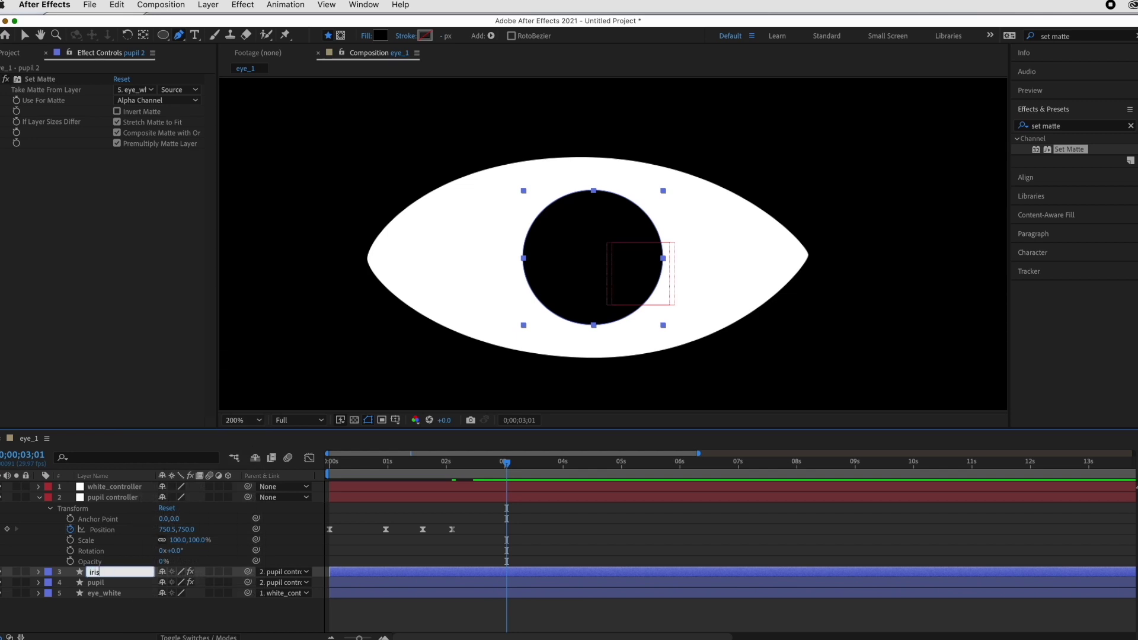
key(Return)
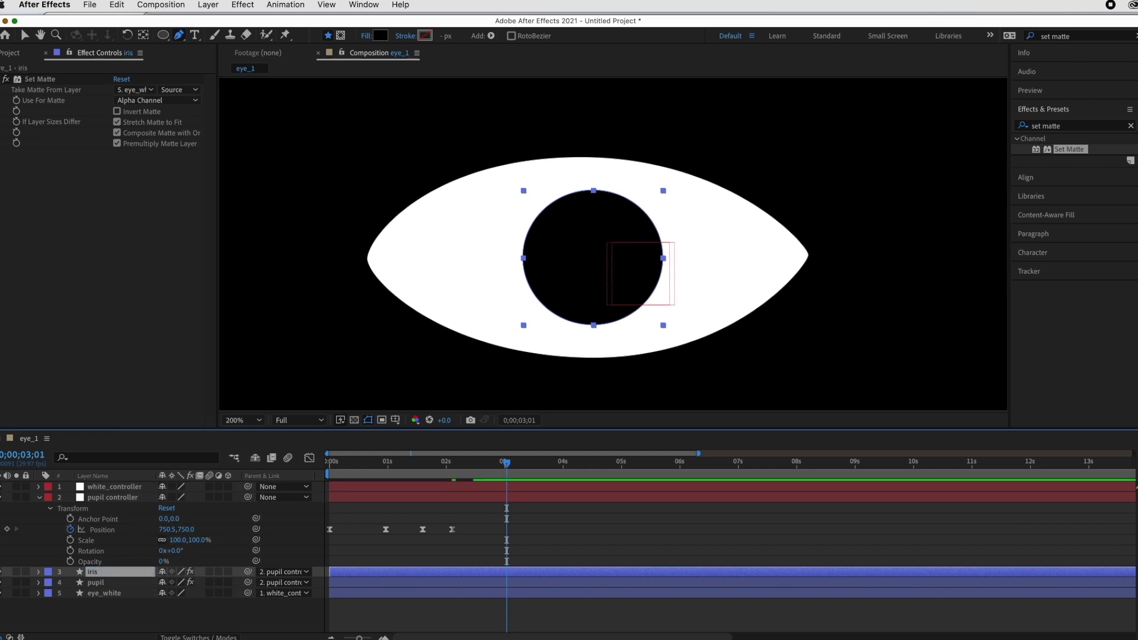
Step: Scale the iris to 94.3%, centre it in the eye, and place it below the pupil
click(38, 572)
click(50, 509)
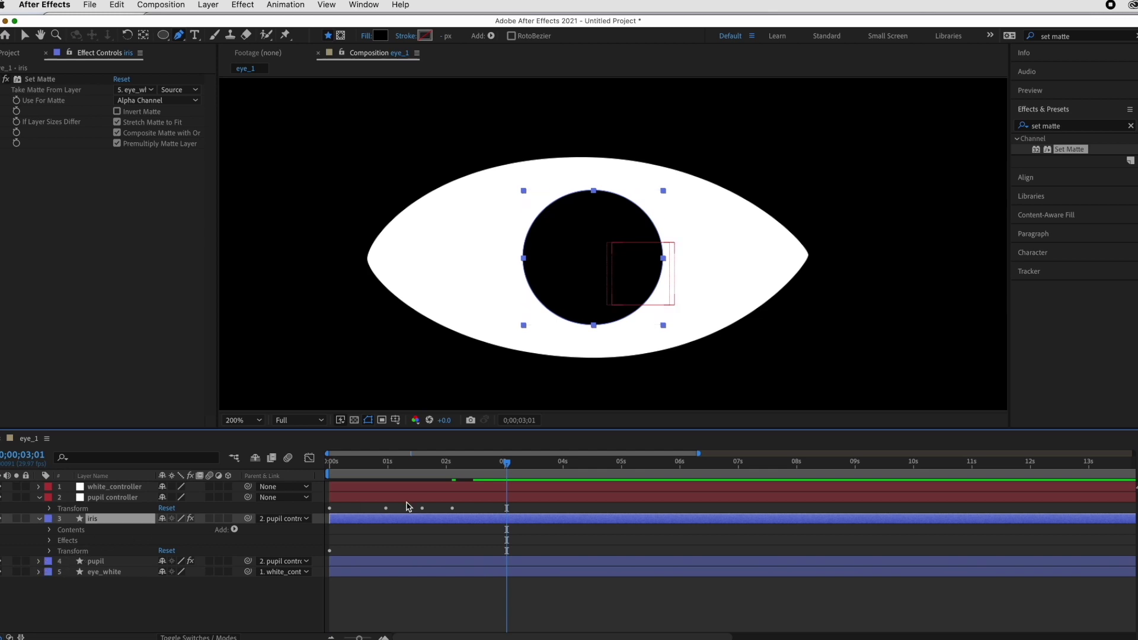
drag(507, 468, 329, 466)
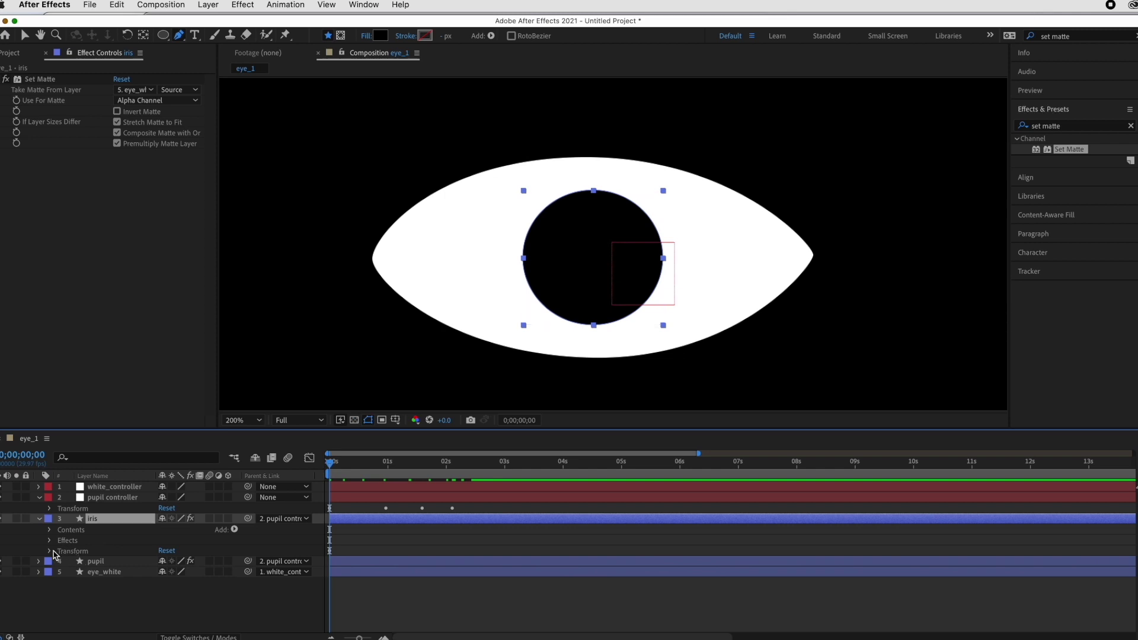
click(50, 552)
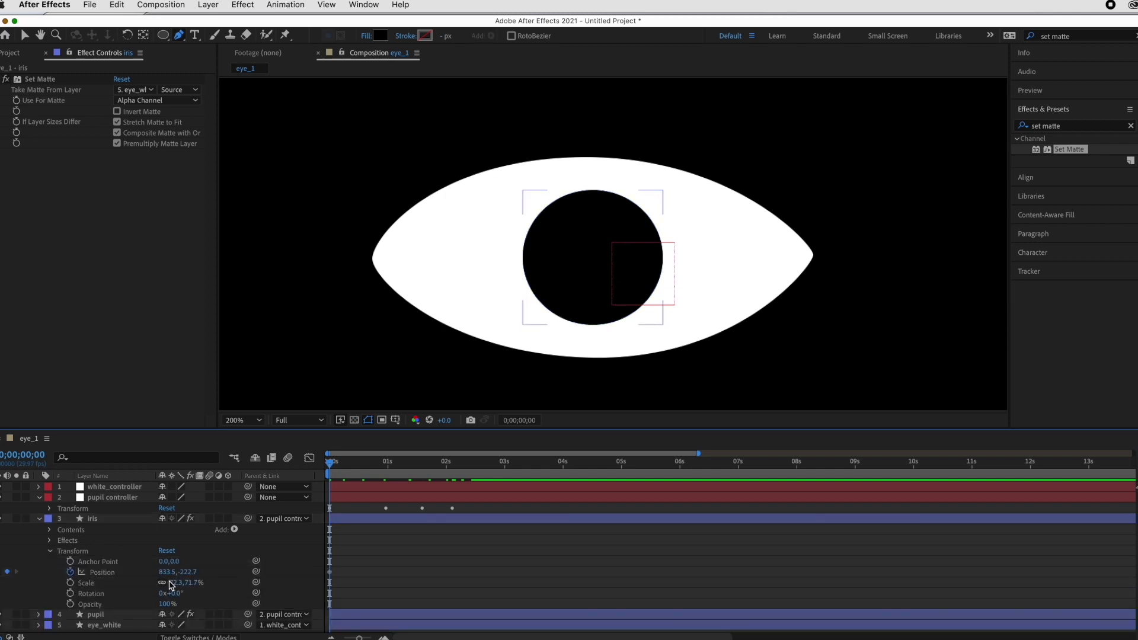
drag(171, 584, 186, 584)
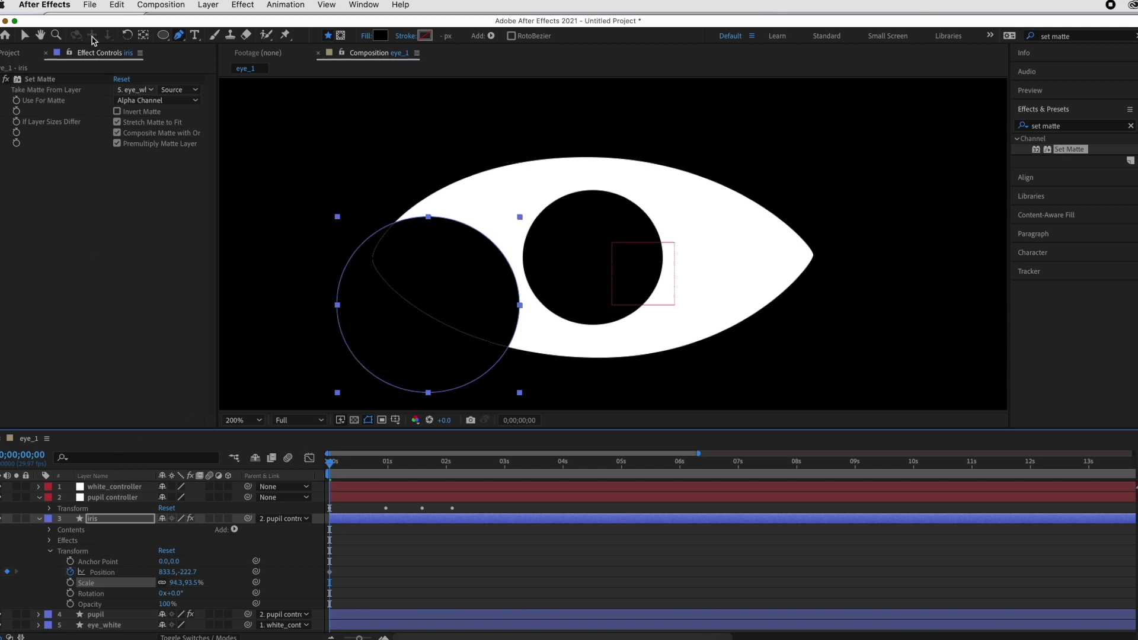
click(24, 35)
drag(463, 275, 629, 233)
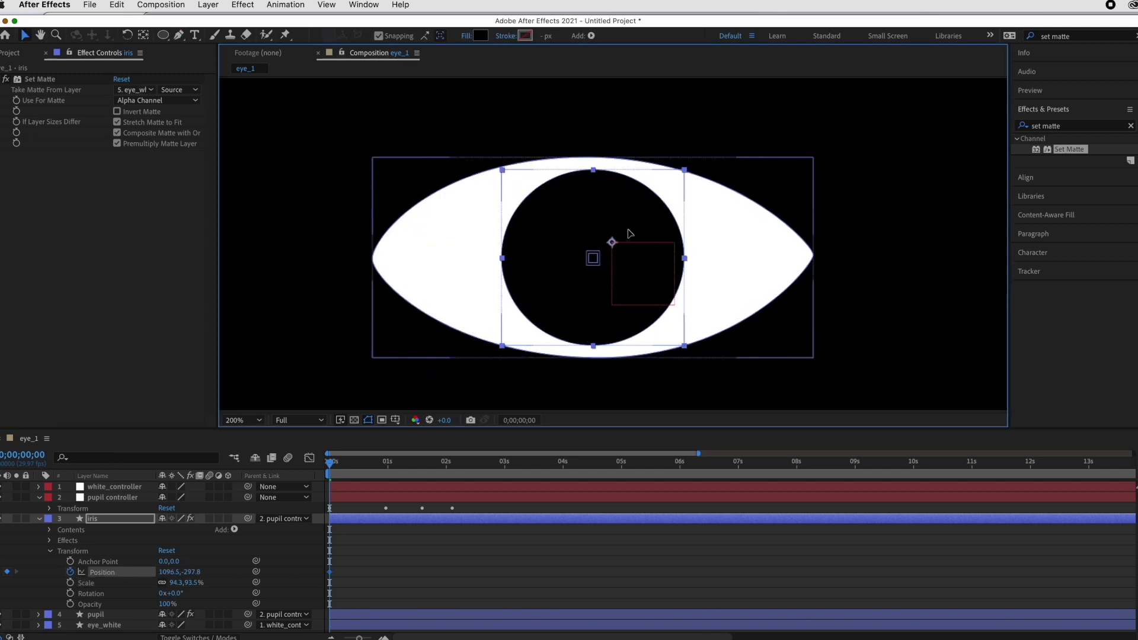
drag(107, 520, 94, 620)
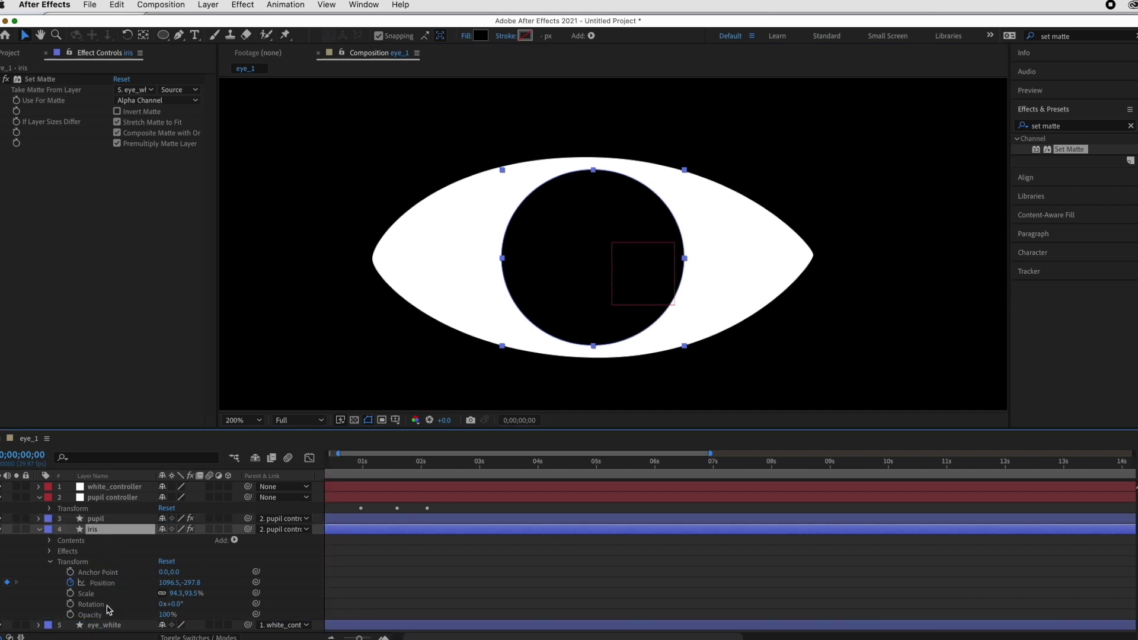
Step: Fill the iris with dark brown #4B2B04 and scale it down to 83.6%
click(480, 35)
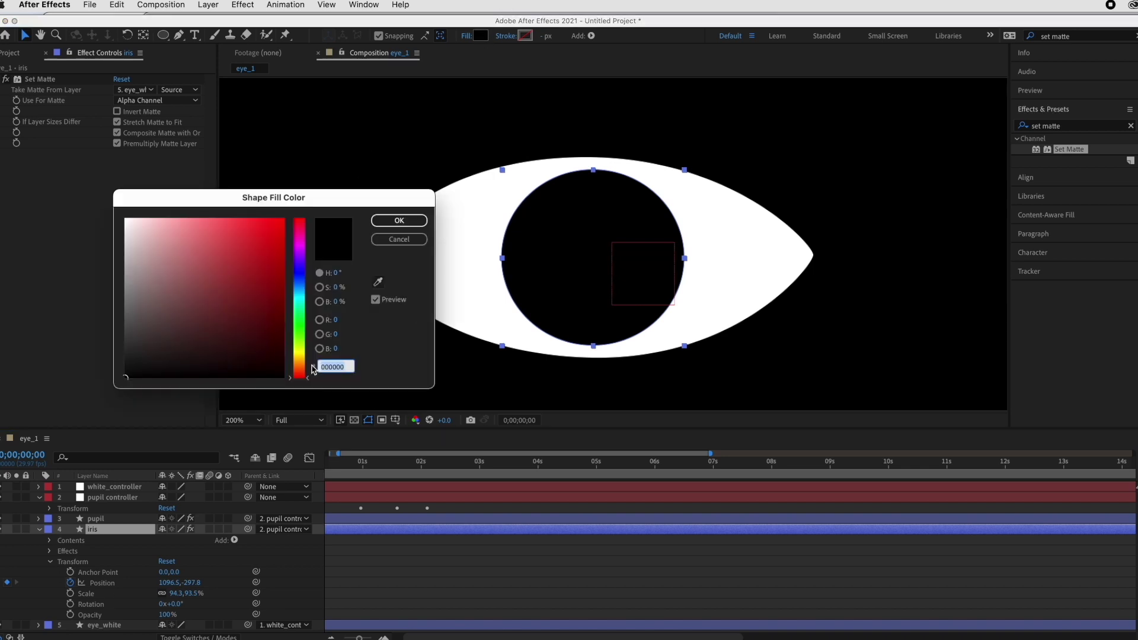
click(302, 364)
click(276, 338)
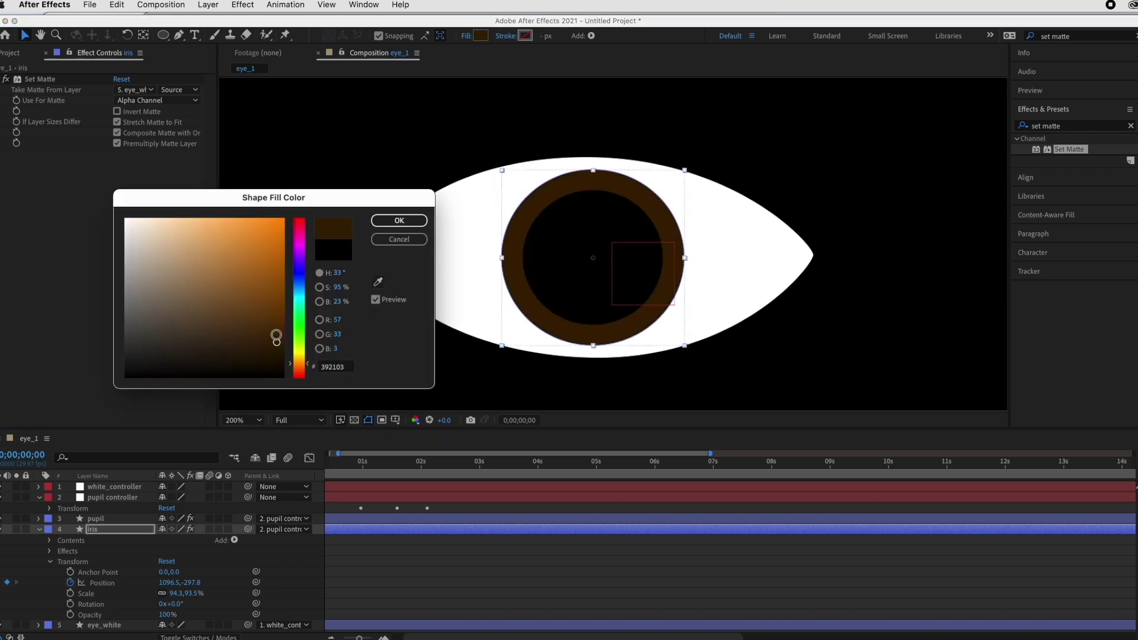
click(275, 331)
click(400, 220)
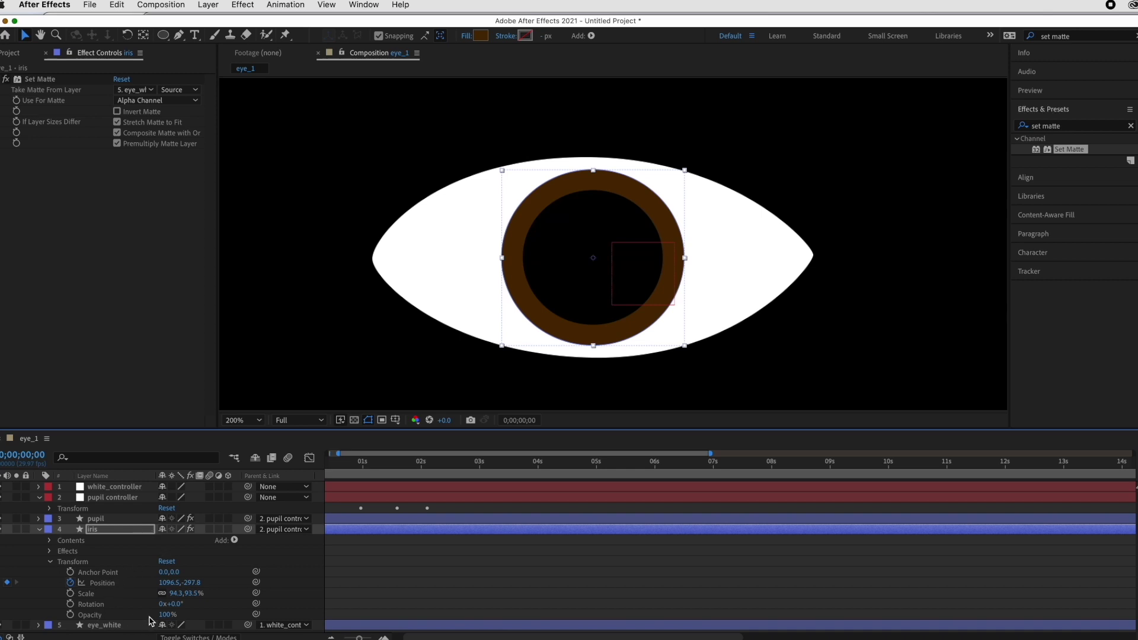
drag(177, 595, 186, 594)
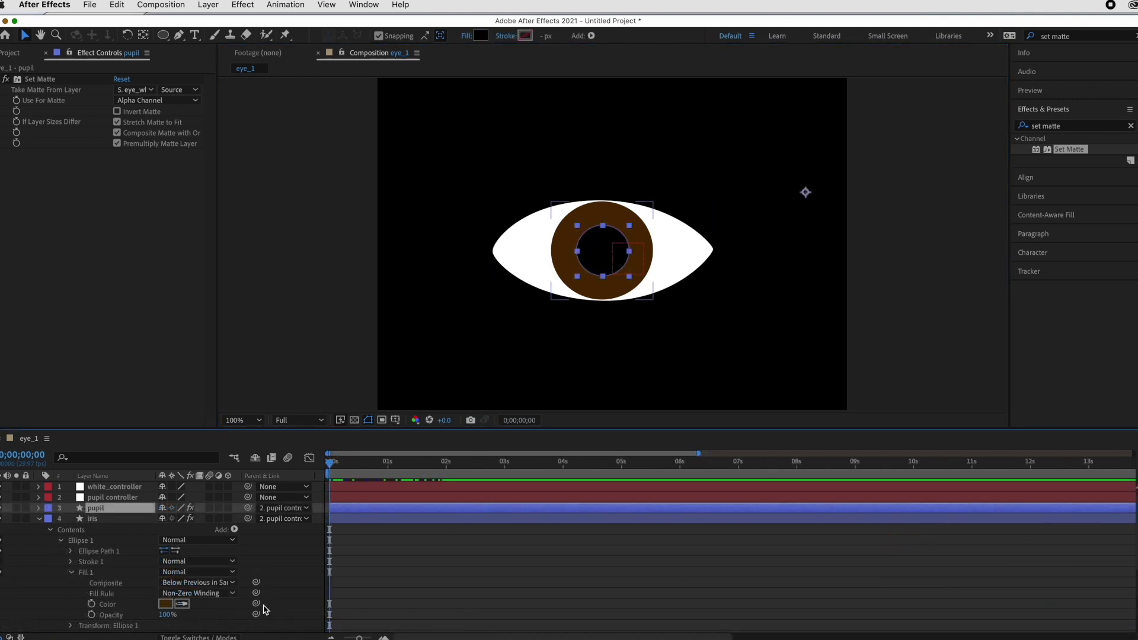
Step: Add a starting keyframe on the iris Fill 1 Color and move to 0;00;02;08, where the eye closes
click(92, 604)
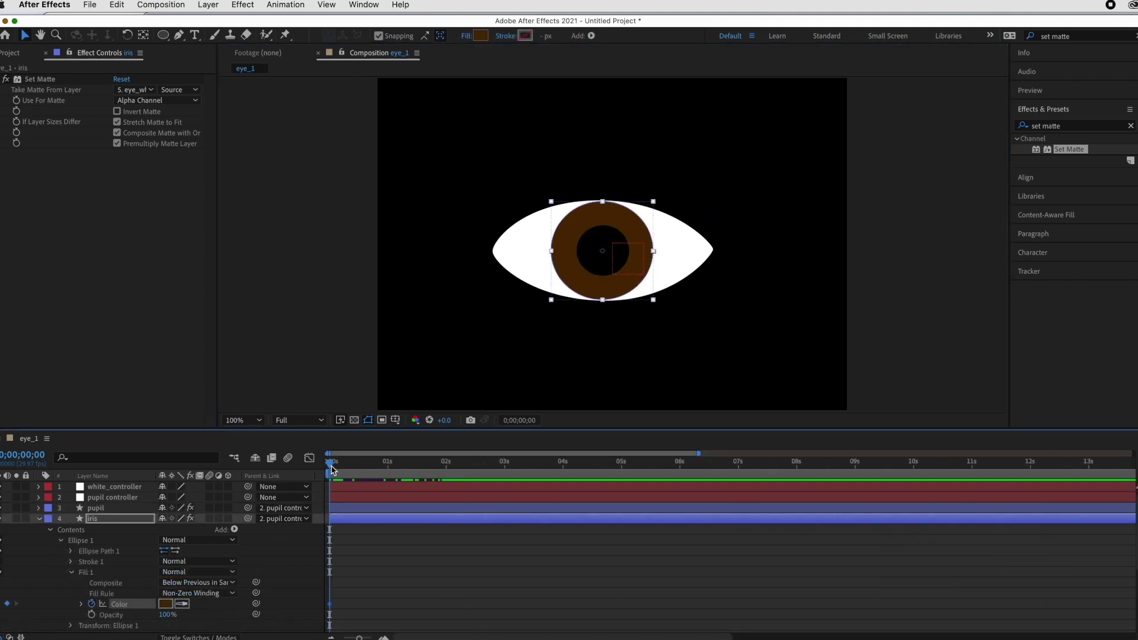
drag(330, 464, 464, 461)
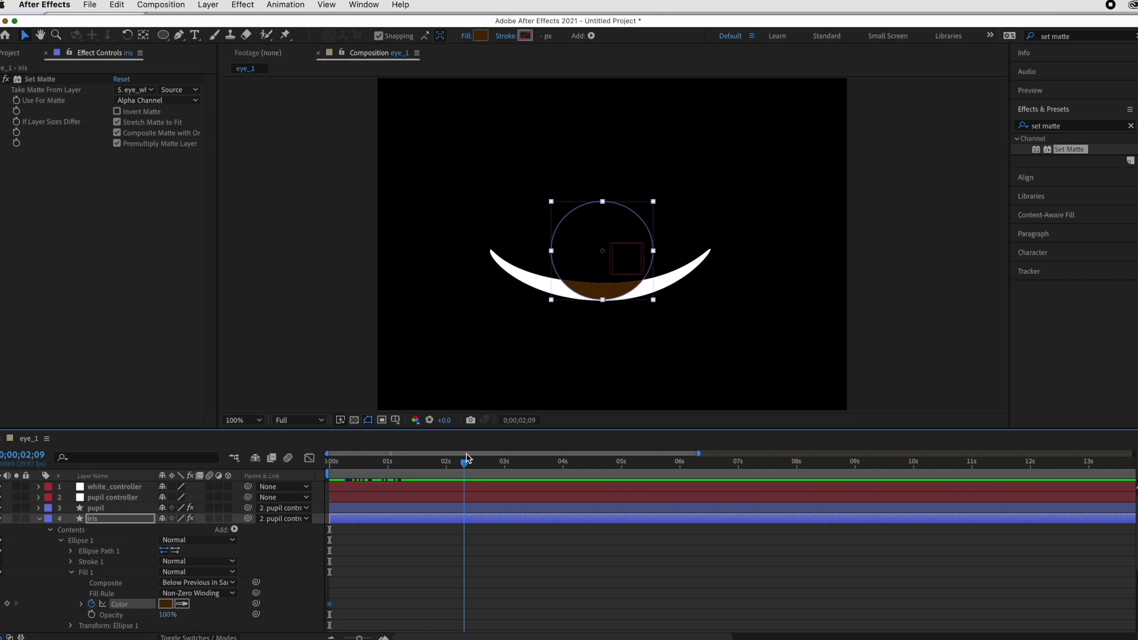
scroll(475, 543, down, 5)
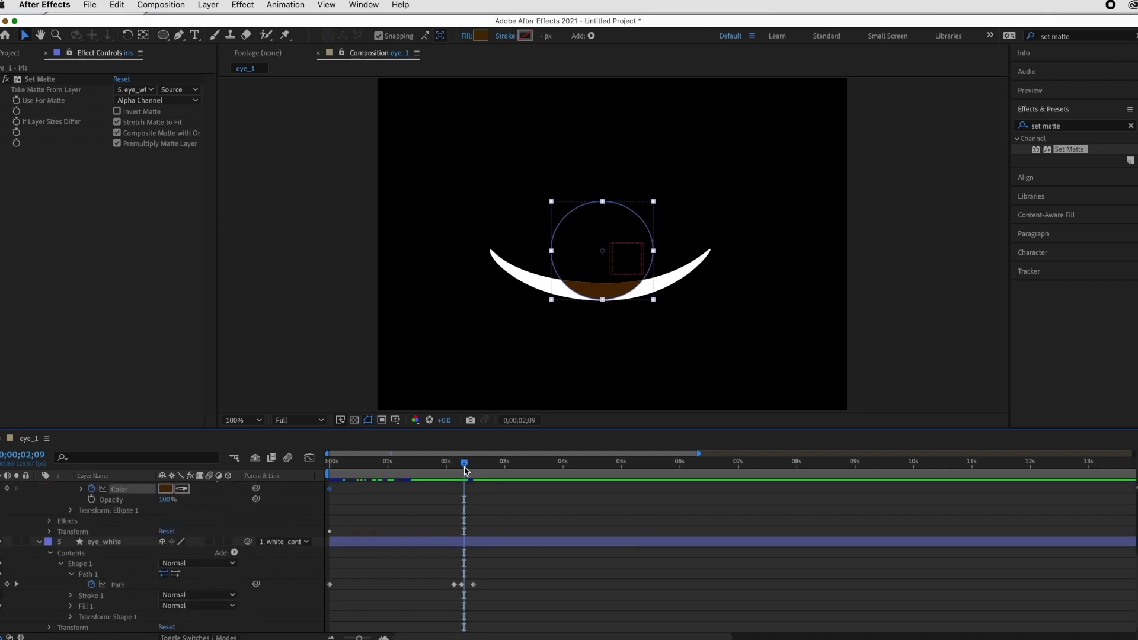
drag(465, 470, 463, 470)
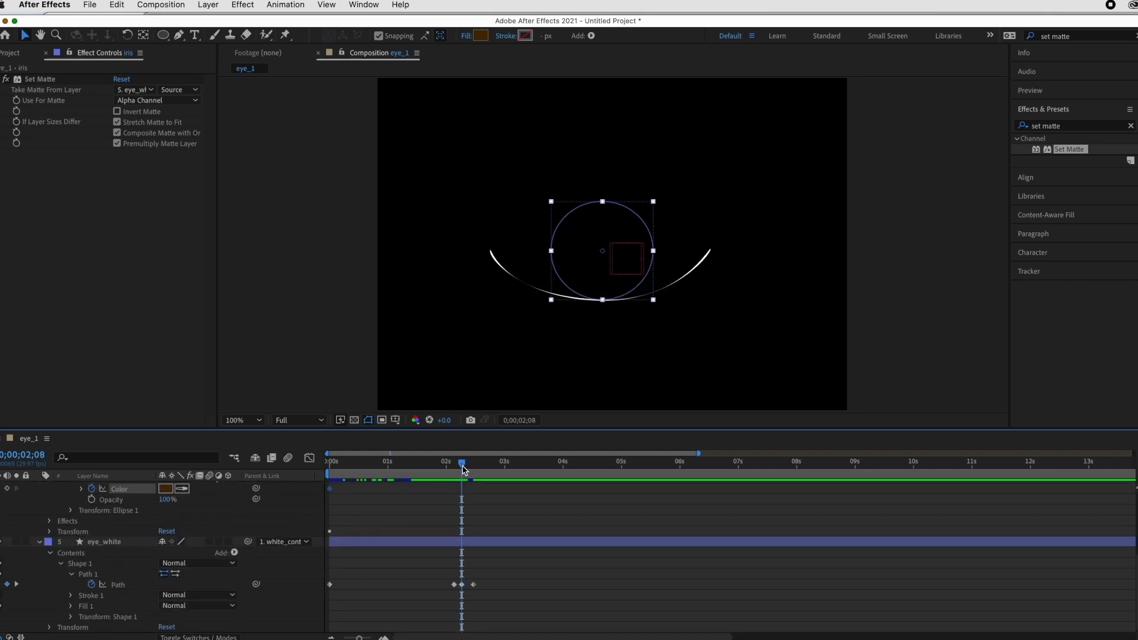
Step: Change the iris Fill 1 Color to olive green (#5C6305) at the closed-eye frame
click(166, 489)
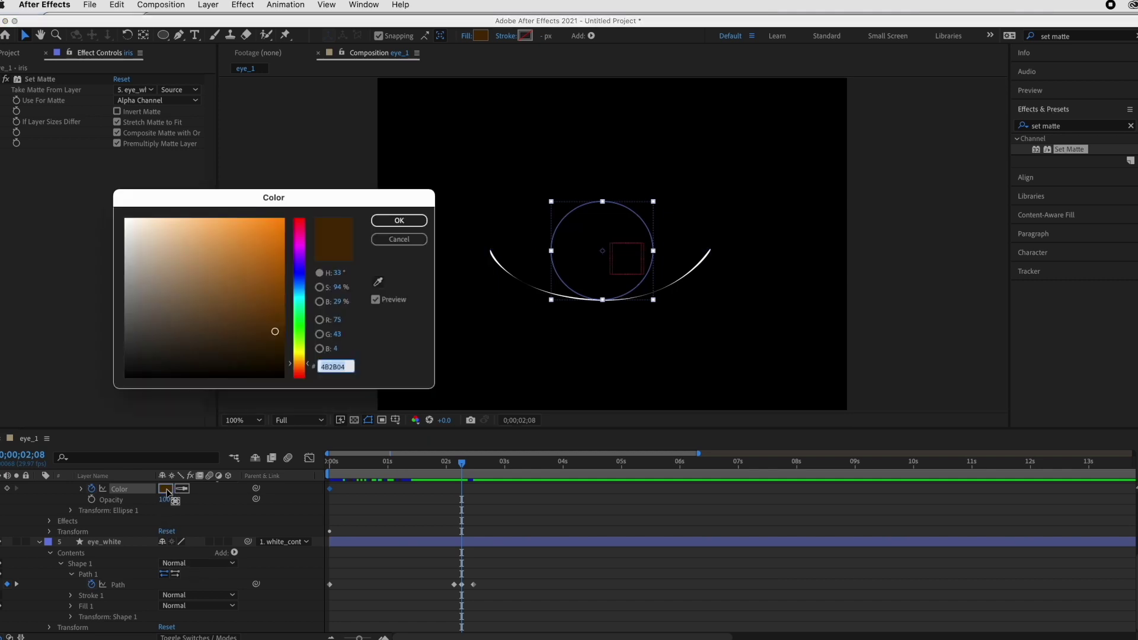
click(301, 342)
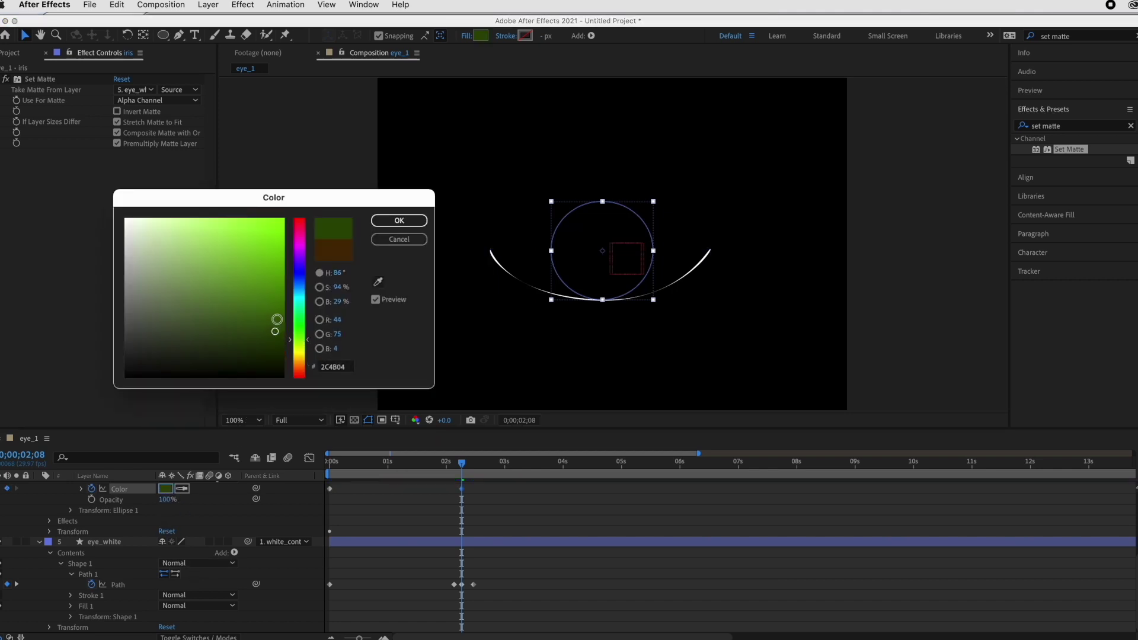
click(302, 347)
click(275, 312)
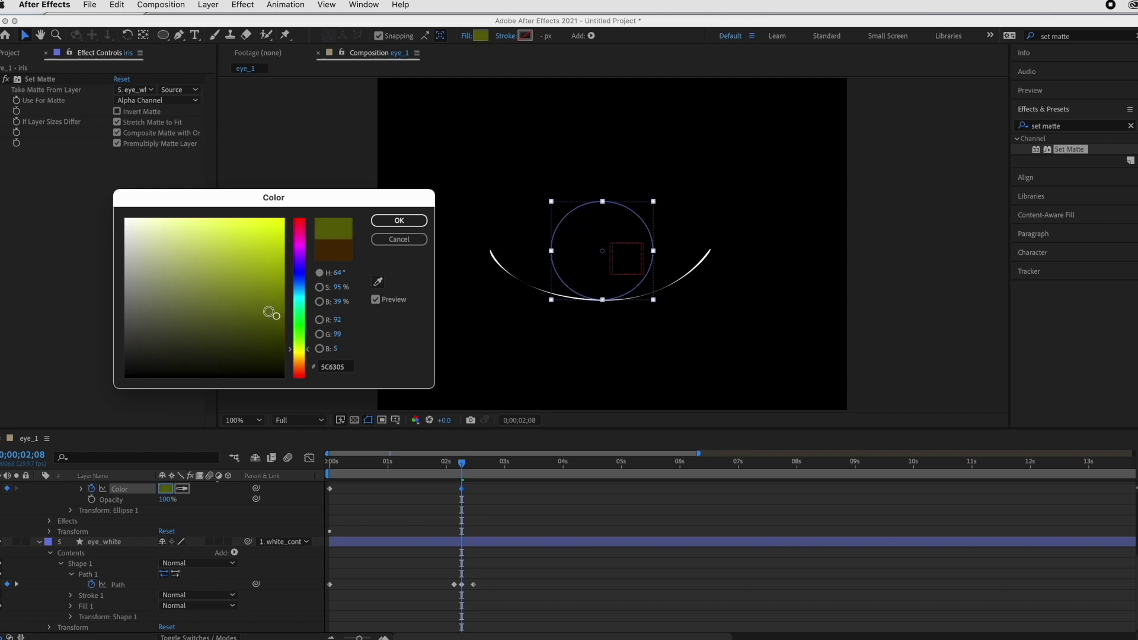
click(398, 220)
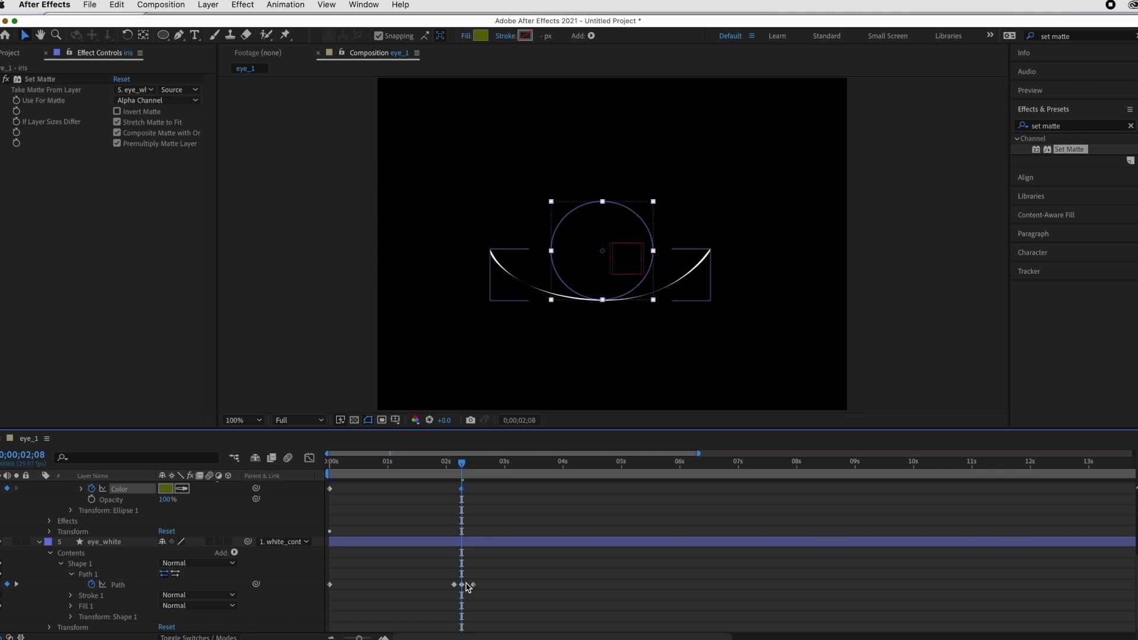
Step: Scrub through the blink to verify the iris shifts from brown to olive, then select the blink keyframes
scroll(445, 542, up, 4)
click(330, 531)
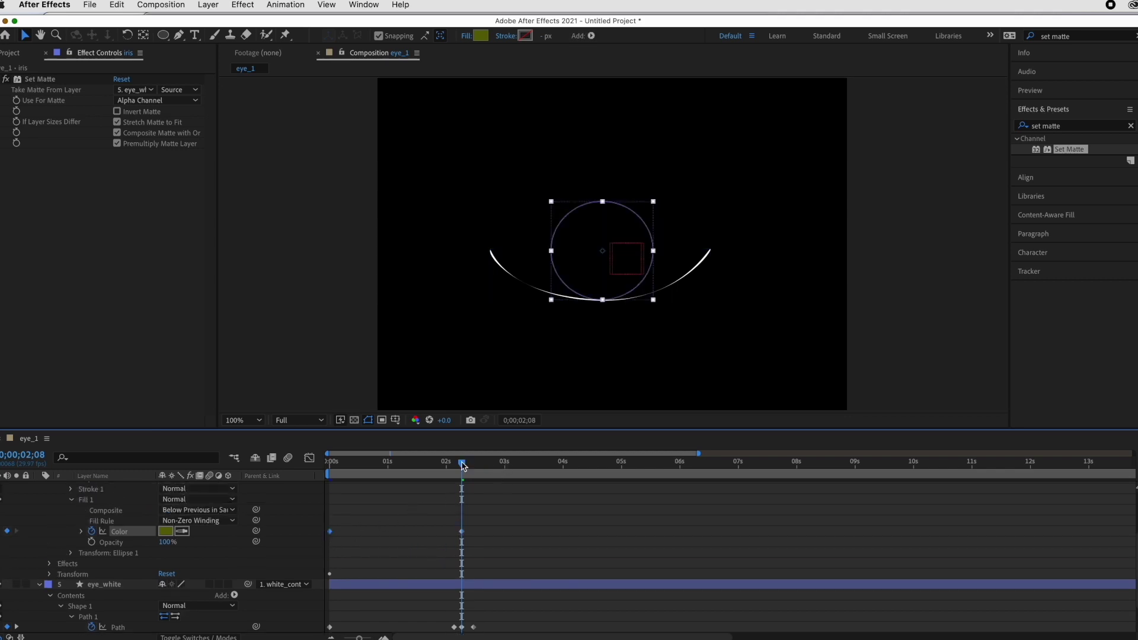
drag(463, 466, 458, 466)
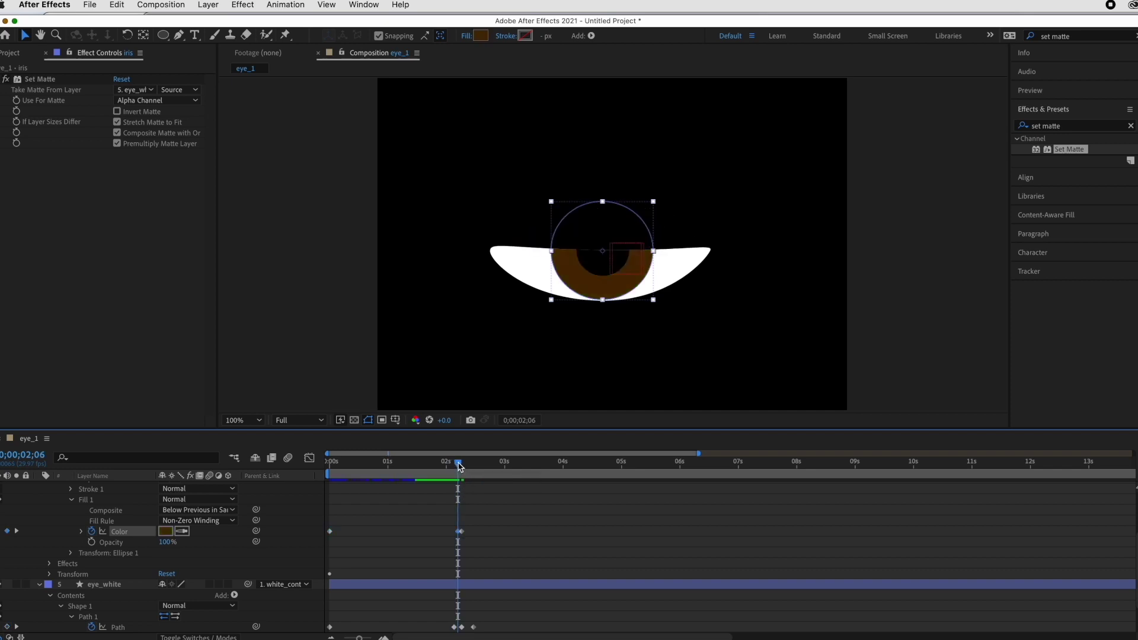
drag(460, 467, 481, 464)
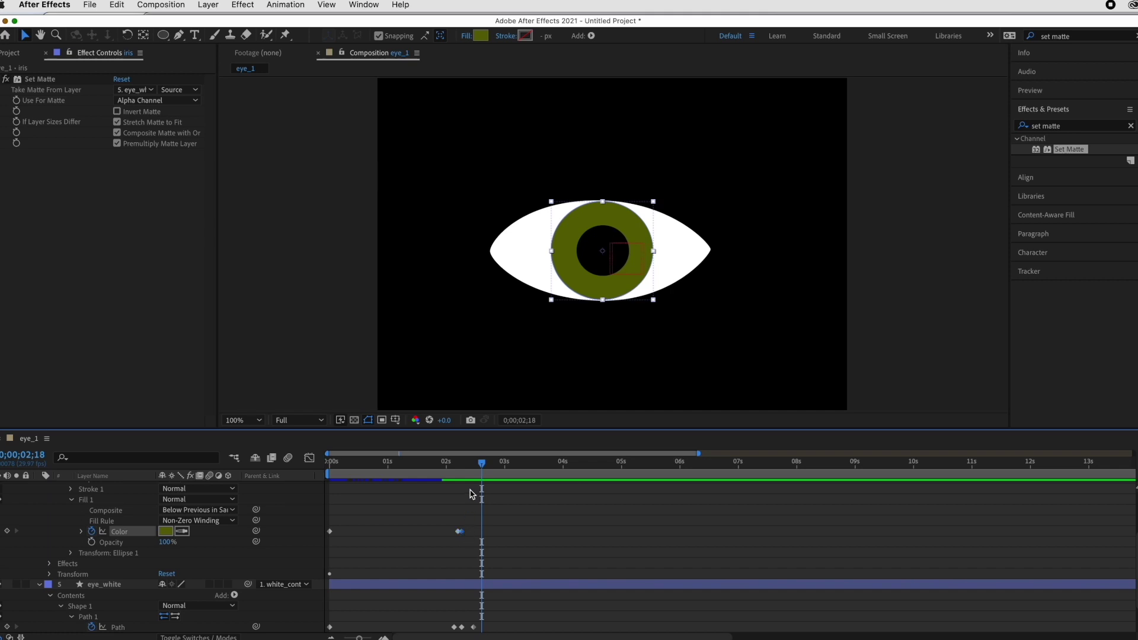
drag(484, 469, 496, 468)
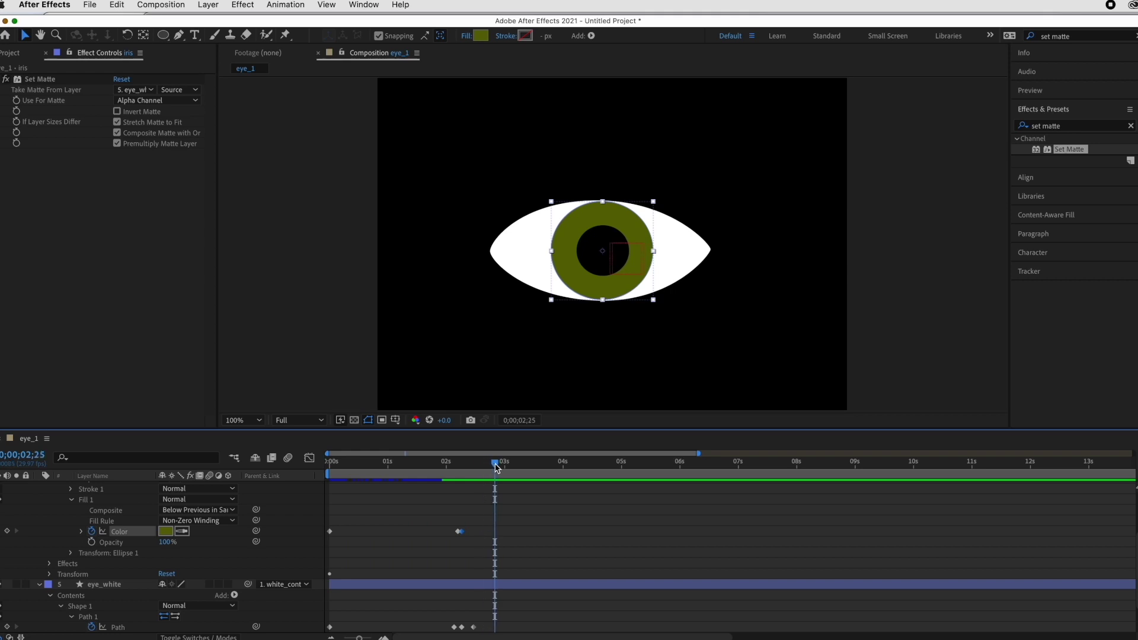
scroll(506, 526, down, 2)
drag(449, 568, 485, 593)
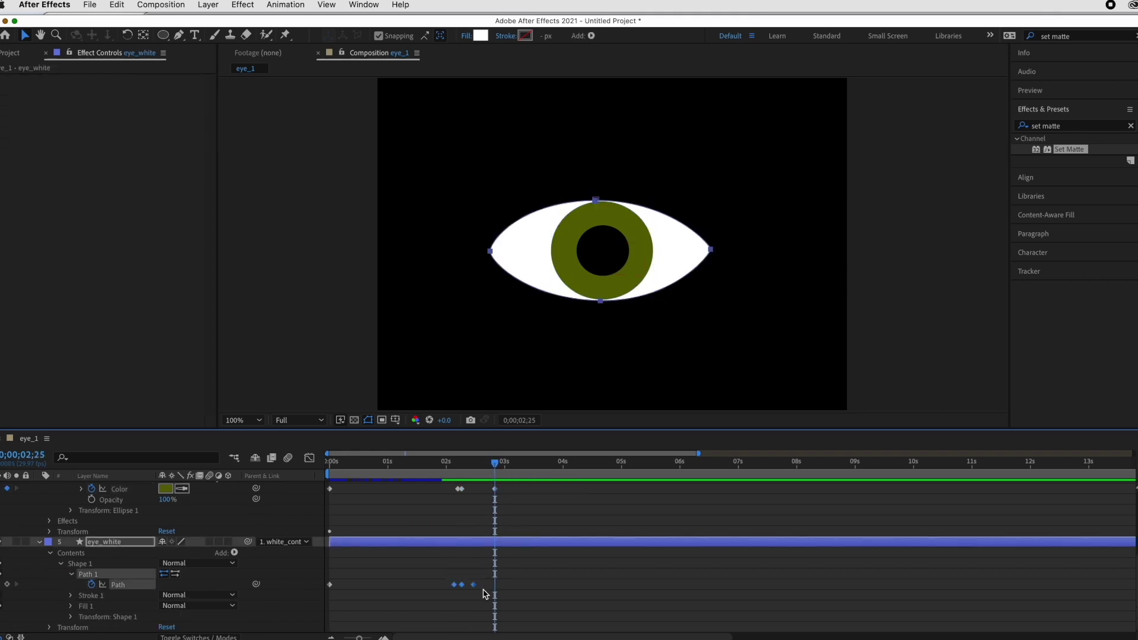
Step: Copy the eye_white blink Path keyframes and paste them at 0;00;02;25 for a second blink
key(ctrl+c)
key(ctrl+v)
scroll(507, 531, up, 2)
drag(497, 465, 498, 466)
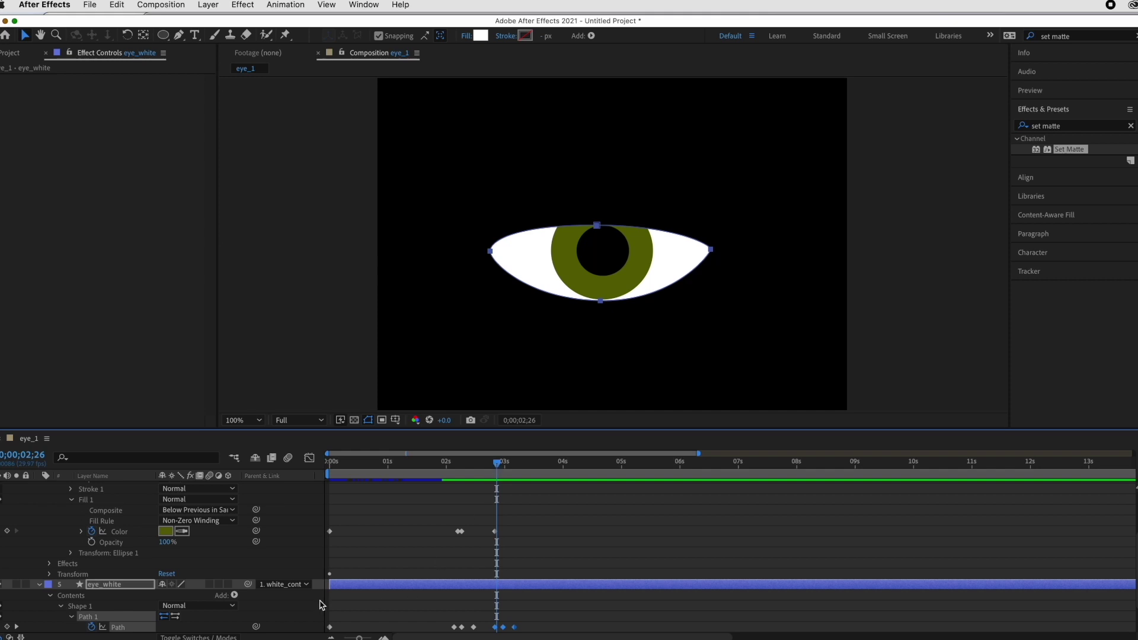
Step: Set the iris Fill 1 Color to blue at the second blink and scrub through it
click(166, 531)
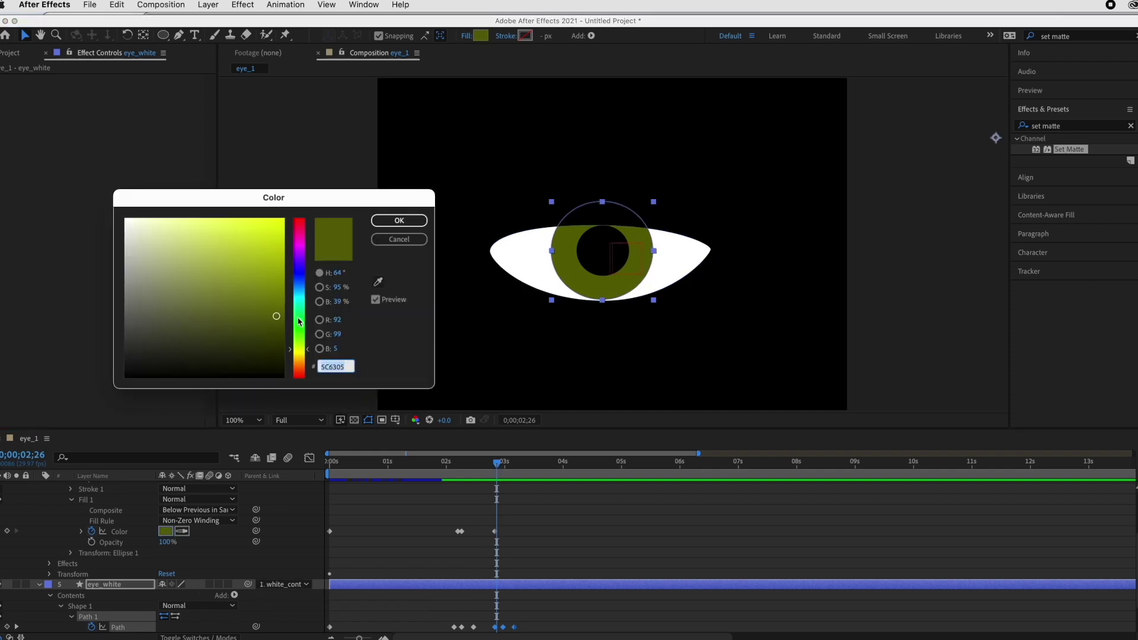
drag(299, 322, 299, 296)
click(399, 220)
mouse_move(496, 465)
mouse_down()
mouse_move(568, 465)
mouse_move(518, 464)
mouse_up()
scroll(568, 466, down, 2)
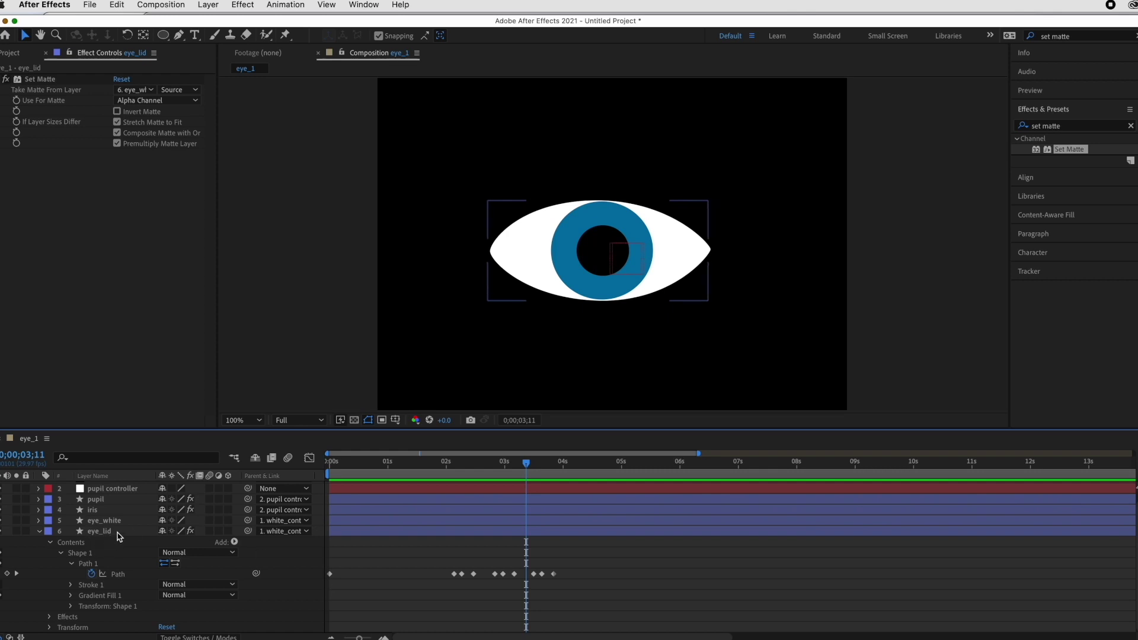
Step: Select the eye_lid layer and preview the blinking animation from an earlier frame
click(115, 533)
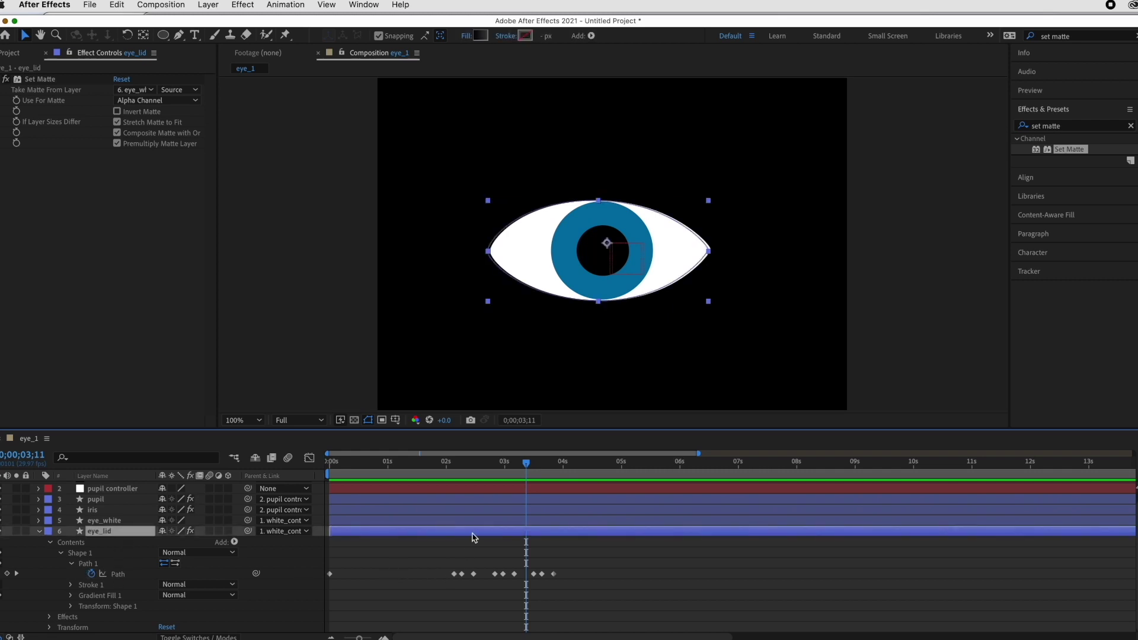
drag(524, 472, 406, 474)
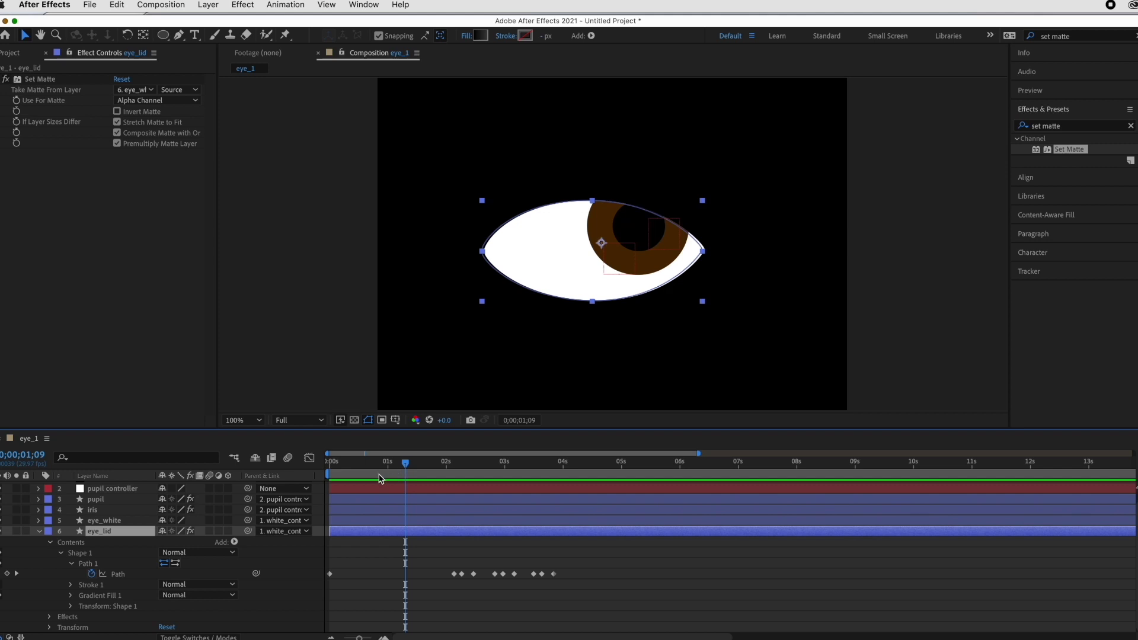
key(space)
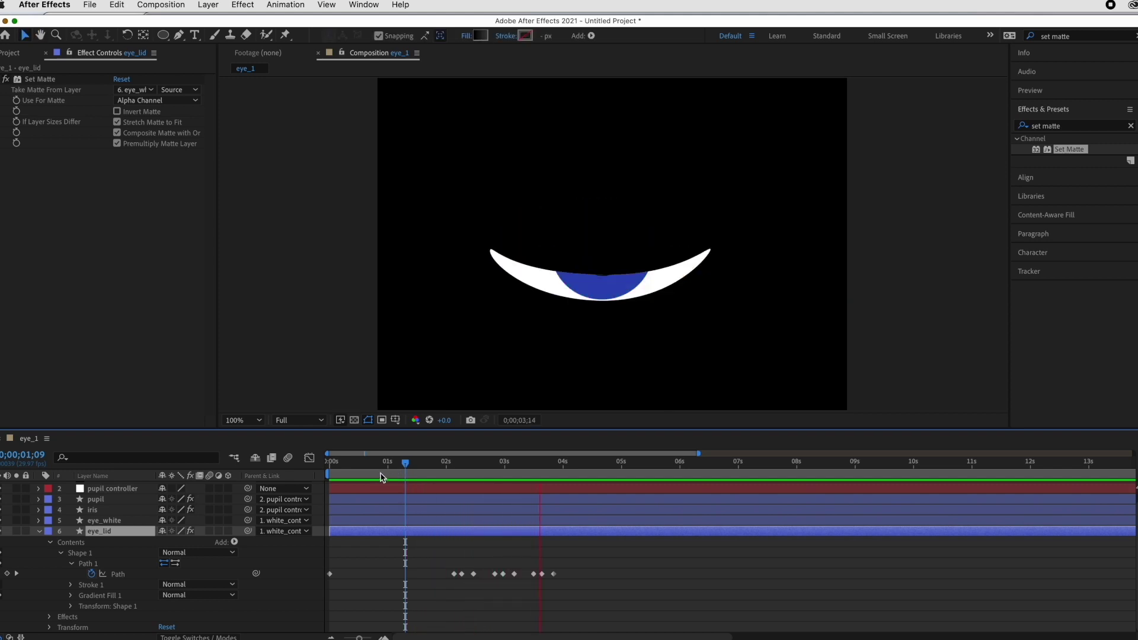
key(space)
Step: Delete all eye_lid Path keyframes and replay the animation from the first frame
drag(633, 557, 324, 595)
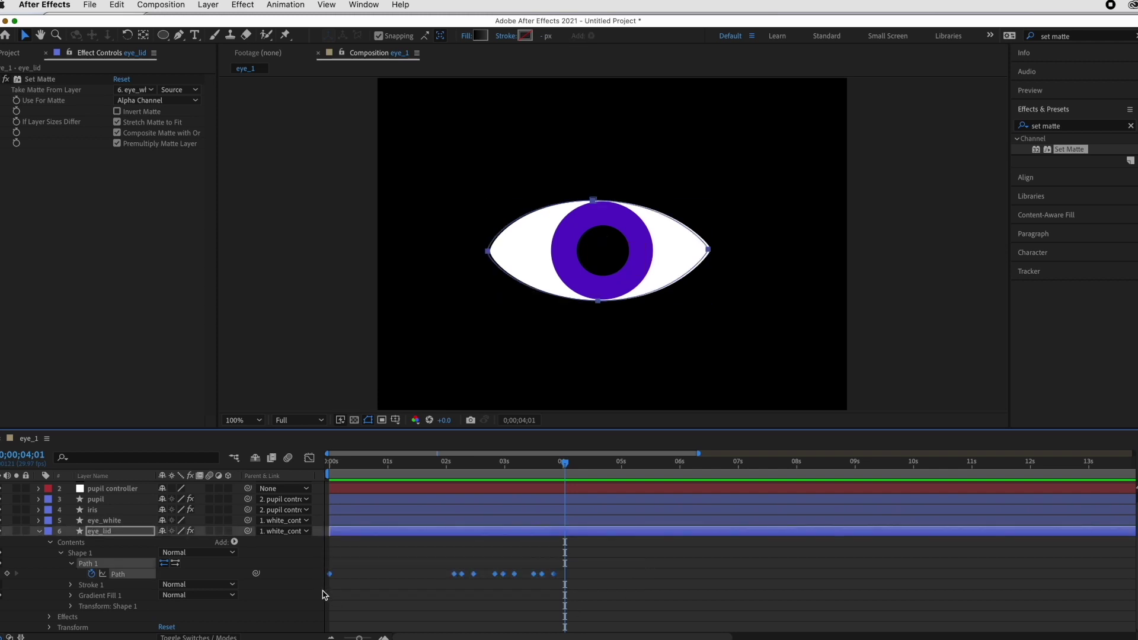
key(Delete)
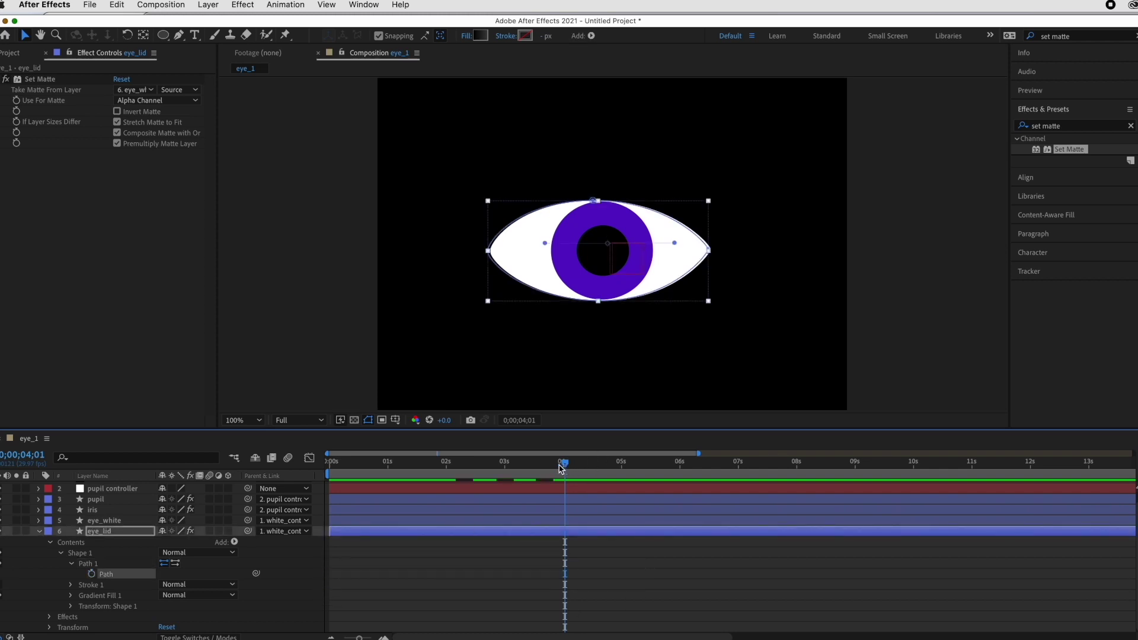
drag(562, 468, 309, 470)
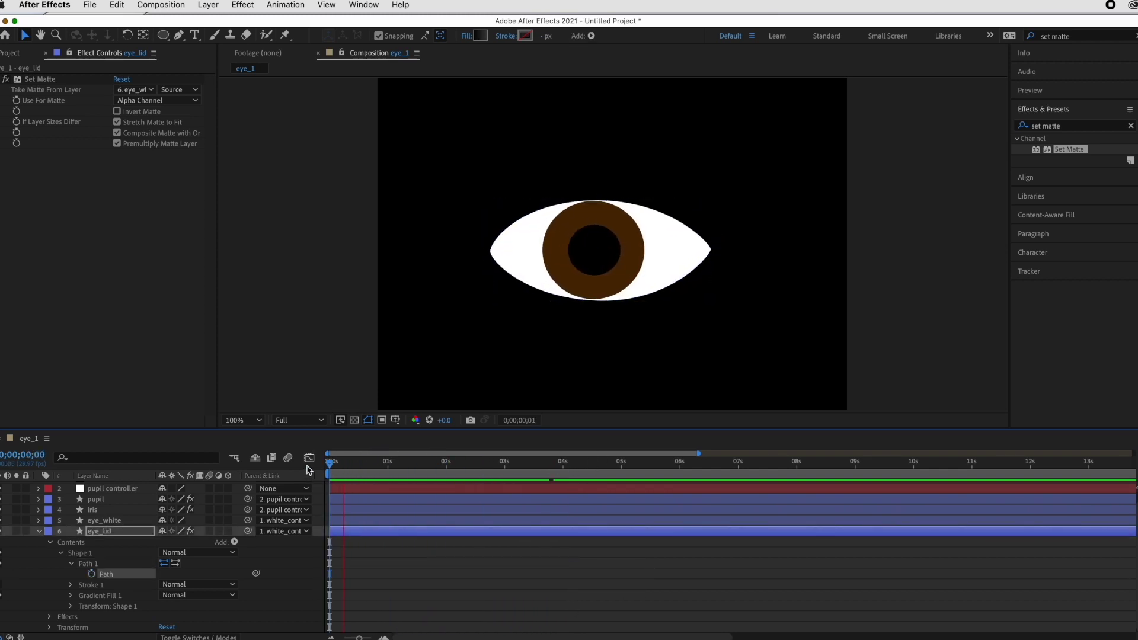
key(space)
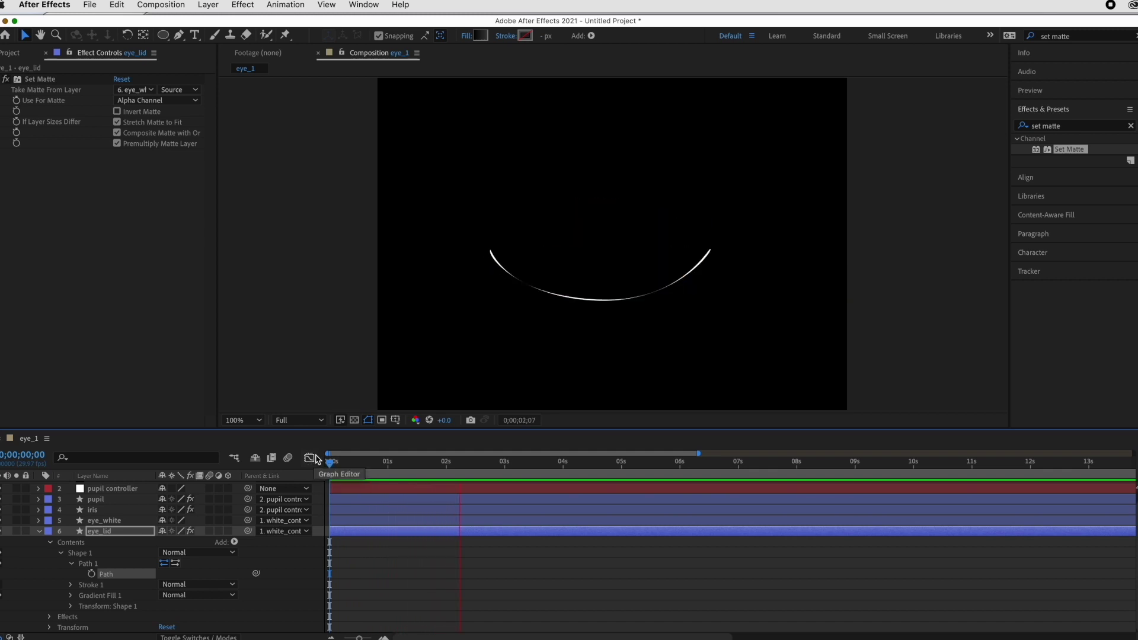
key(space)
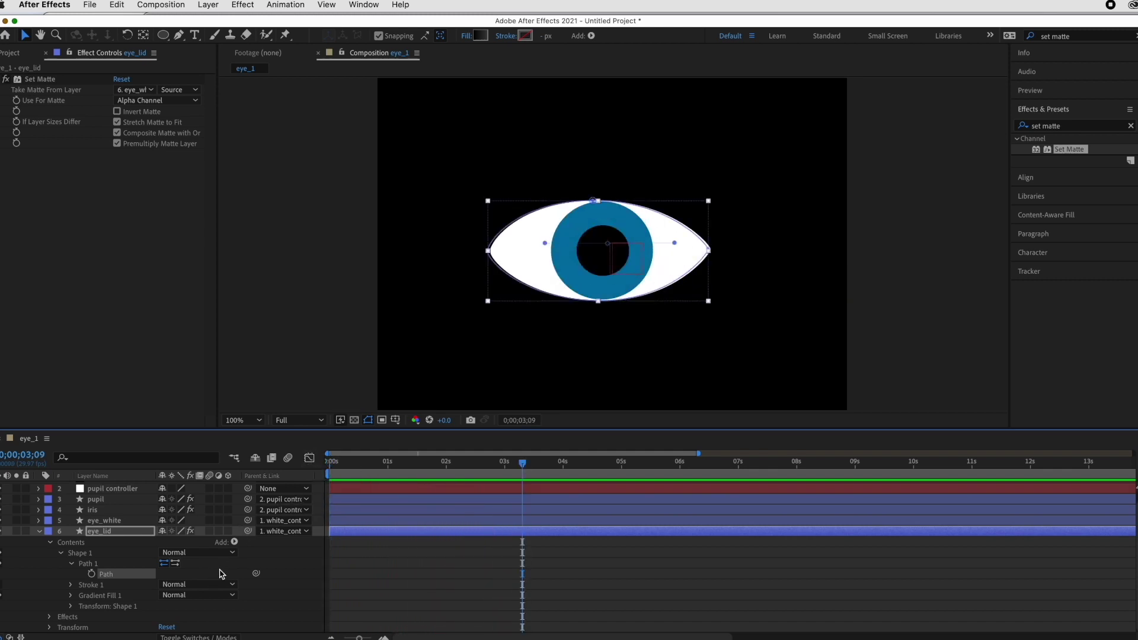
click(282, 532)
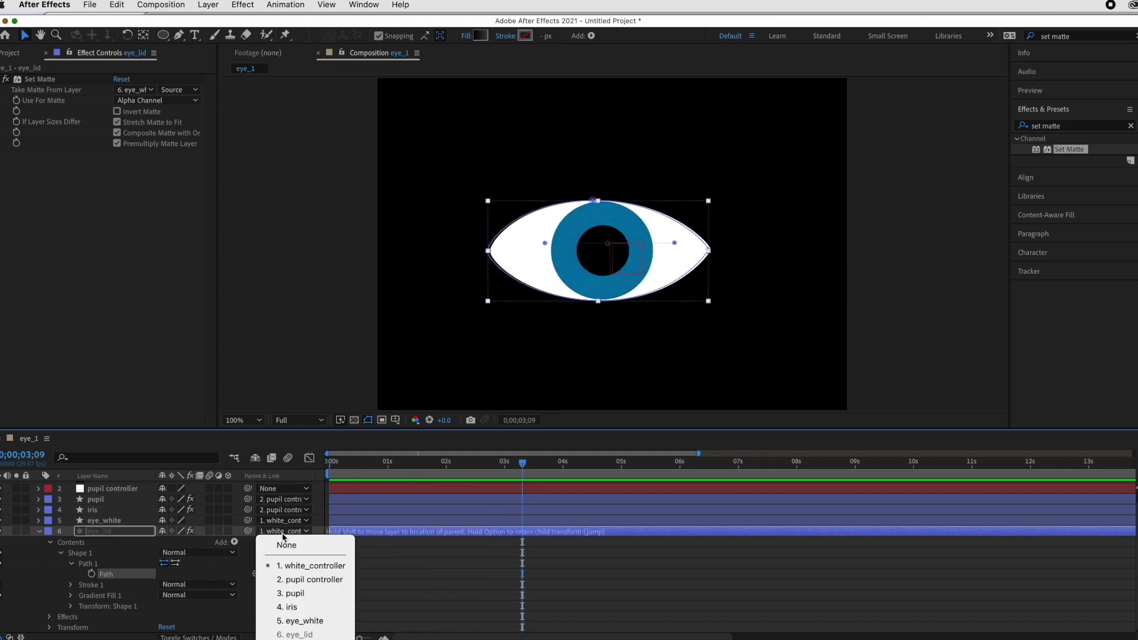
Step: Parent eye_lid to 5. eye_white and preview the animation from the start
click(308, 623)
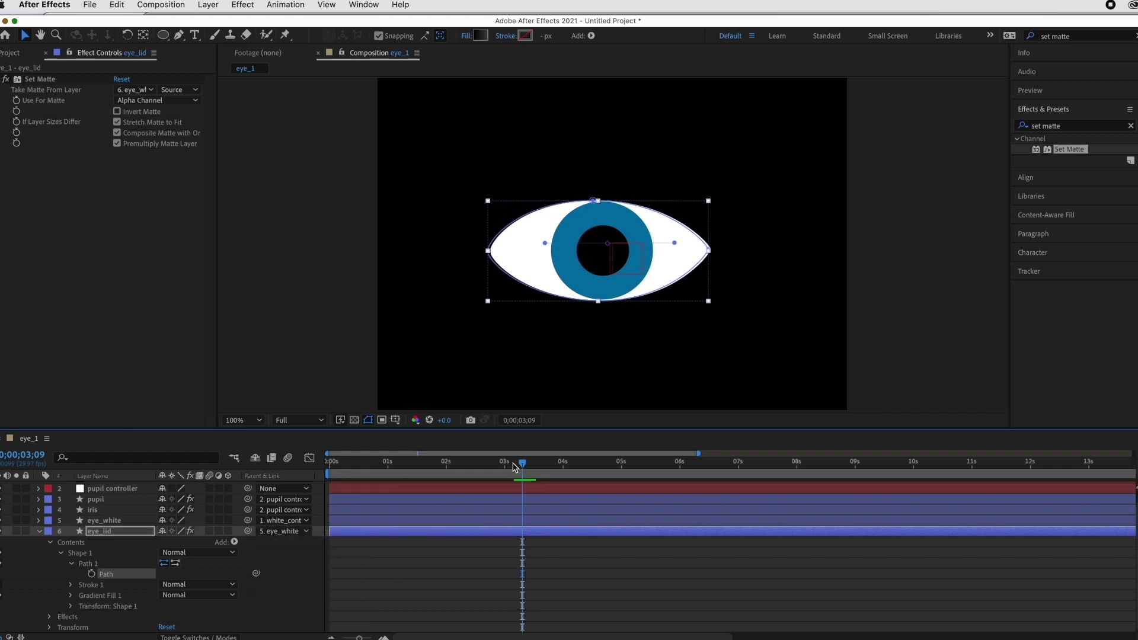
drag(519, 466, 312, 478)
key(space)
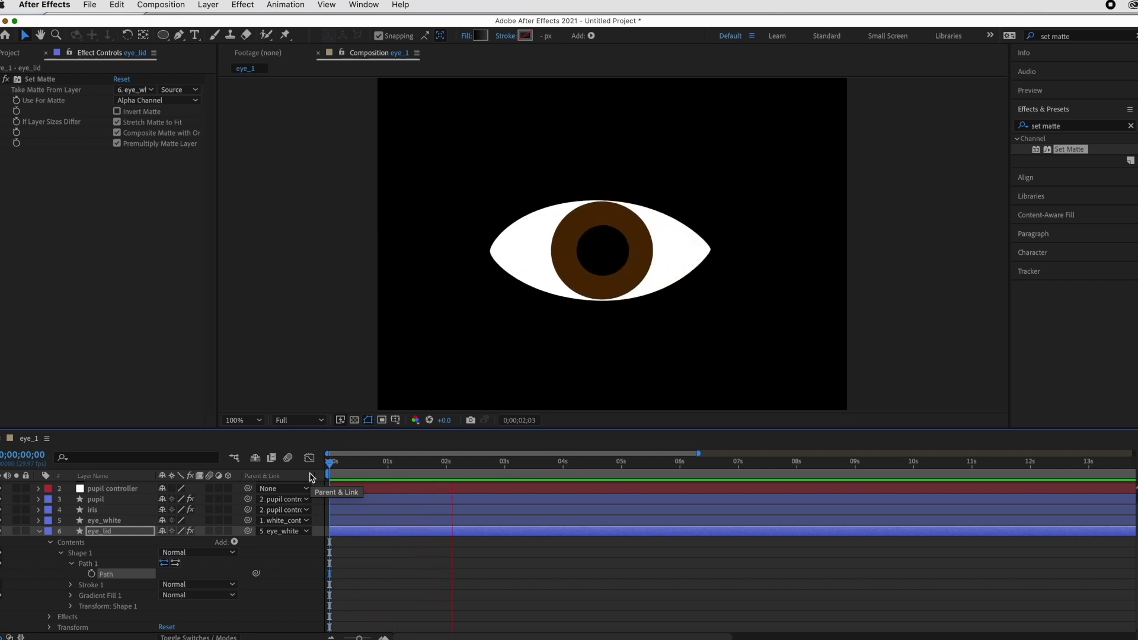
key(space)
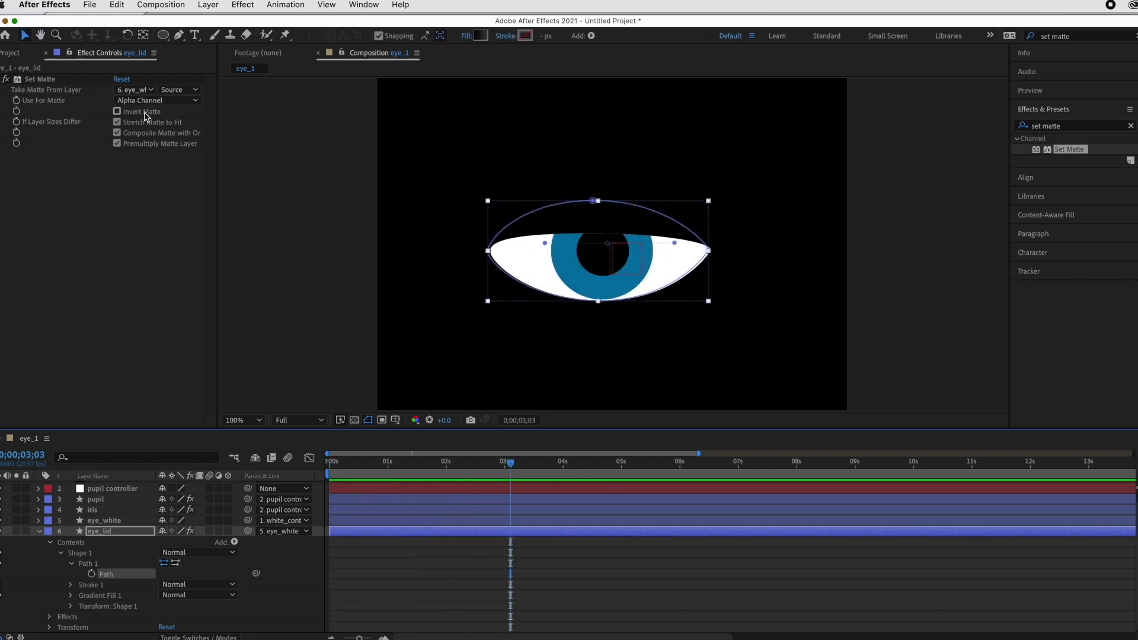
Step: Set the Set Matte Take Matte From Layer to 1. white_controller and preview
click(151, 92)
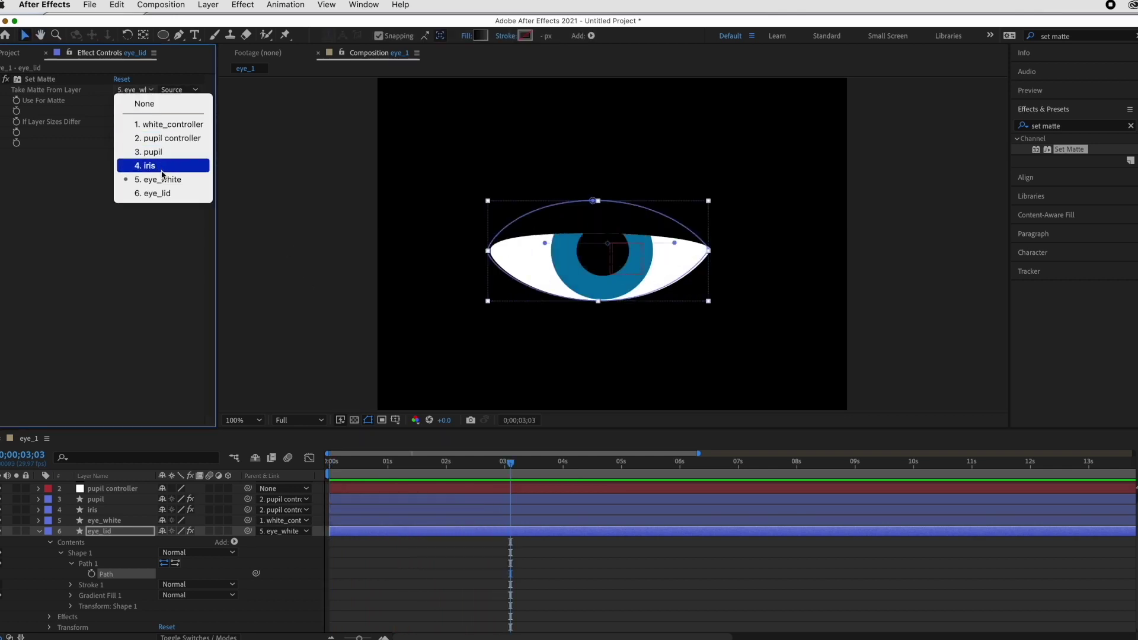
click(160, 124)
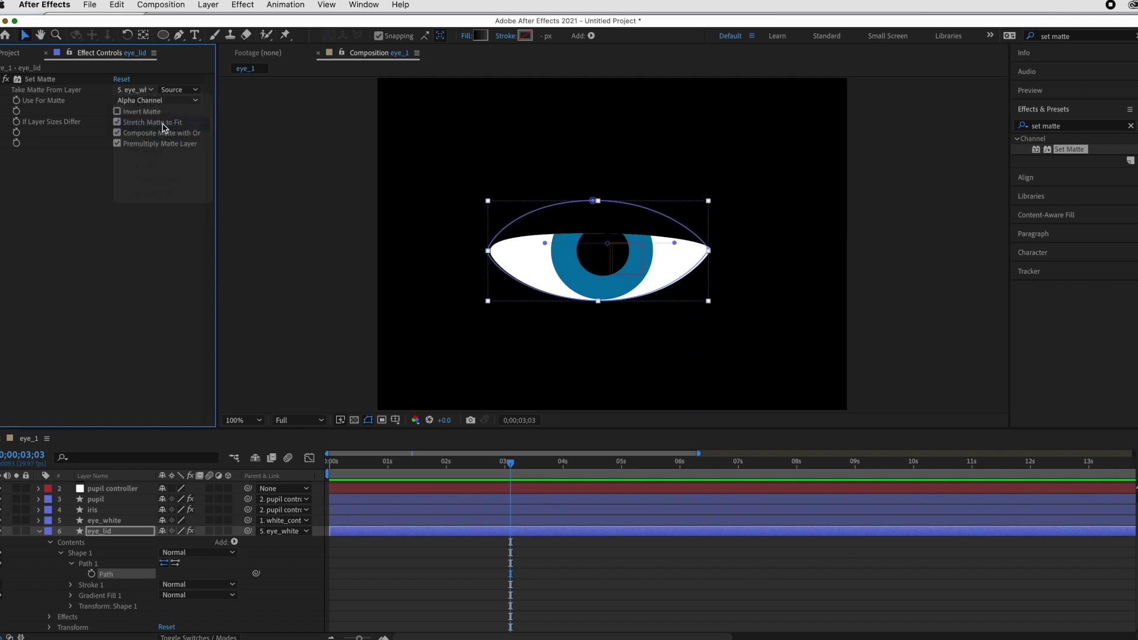
key(space)
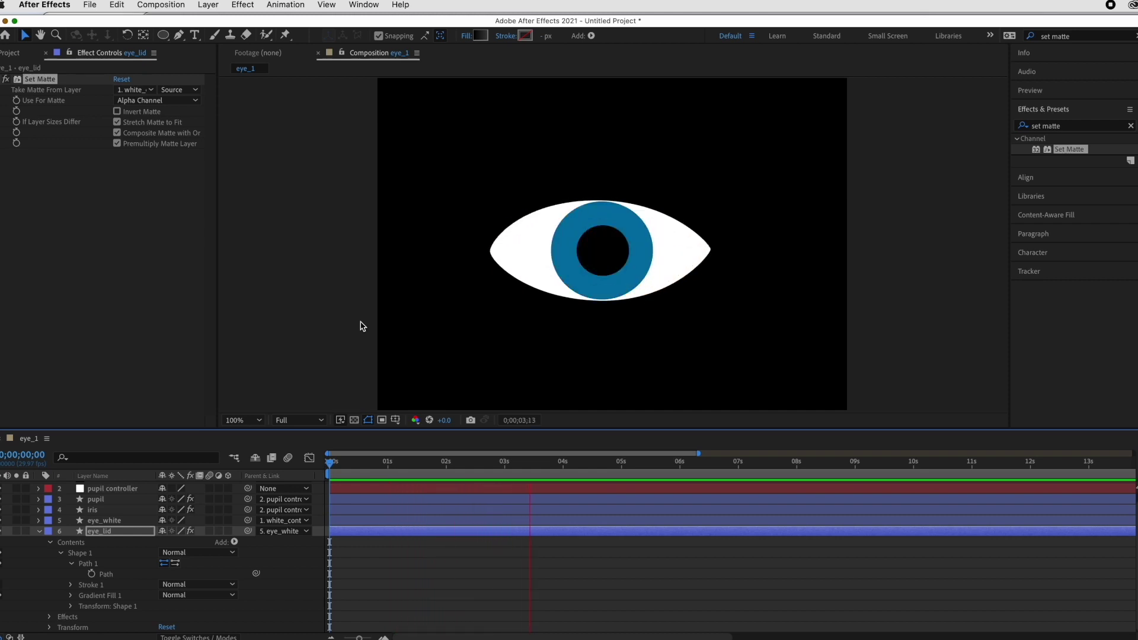
key(space)
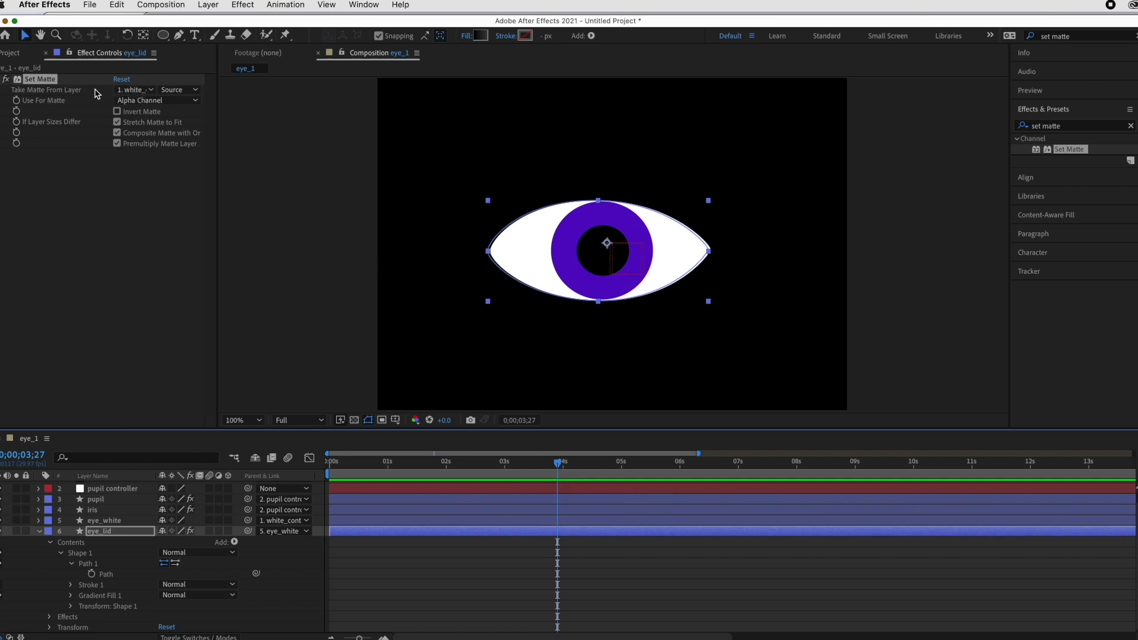
Step: Try eye_white as the matte source, then revert to white_controller and replay from frame one
click(145, 90)
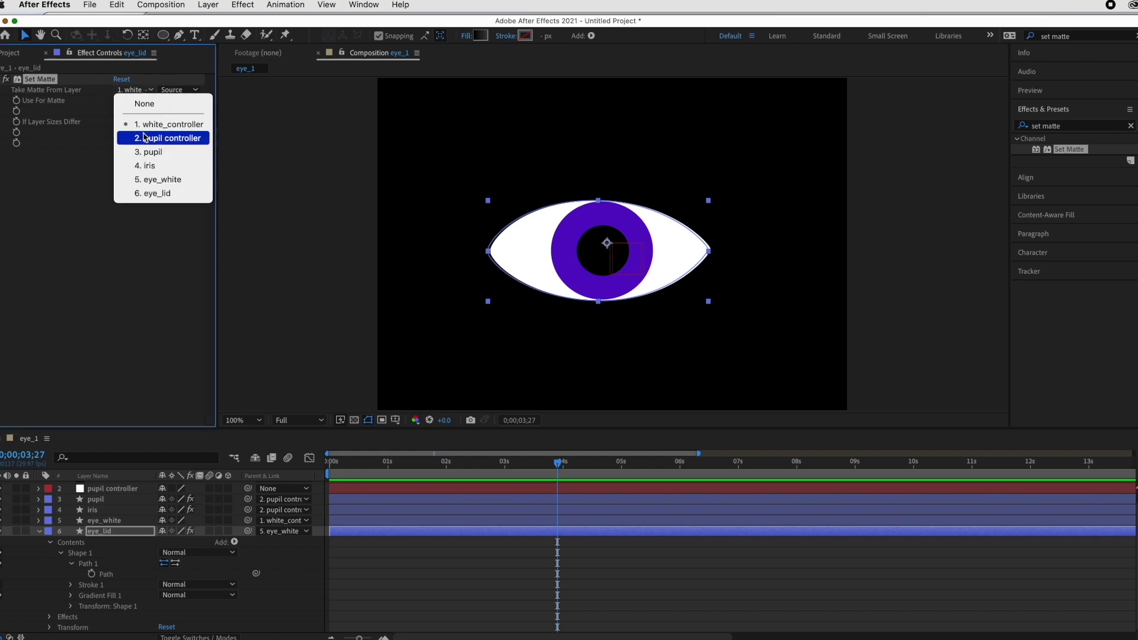
click(273, 178)
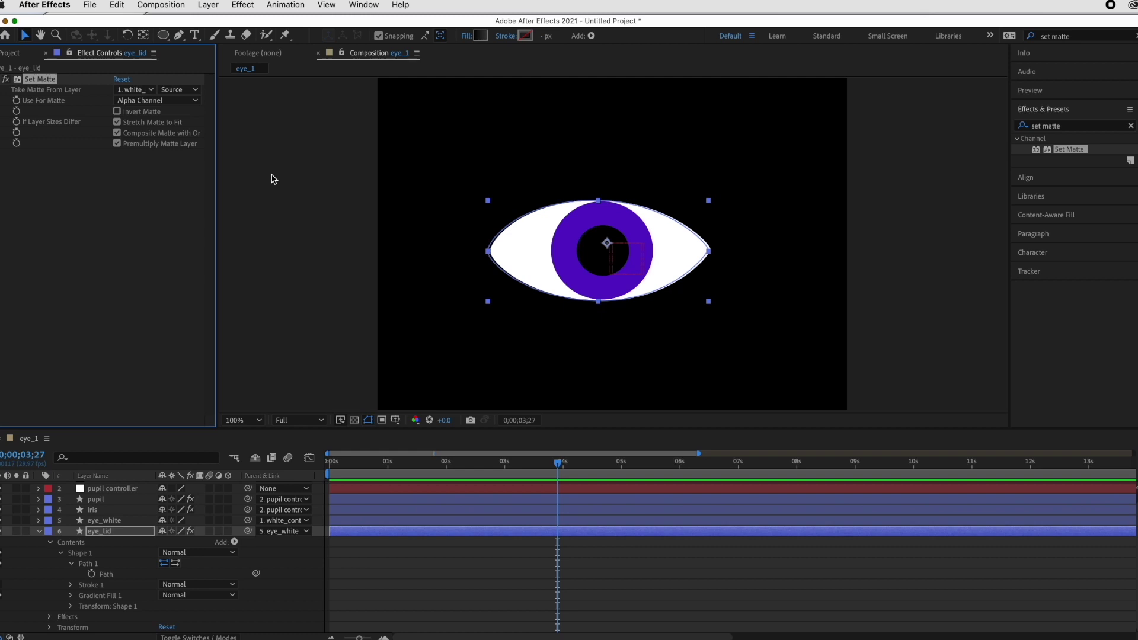
click(148, 90)
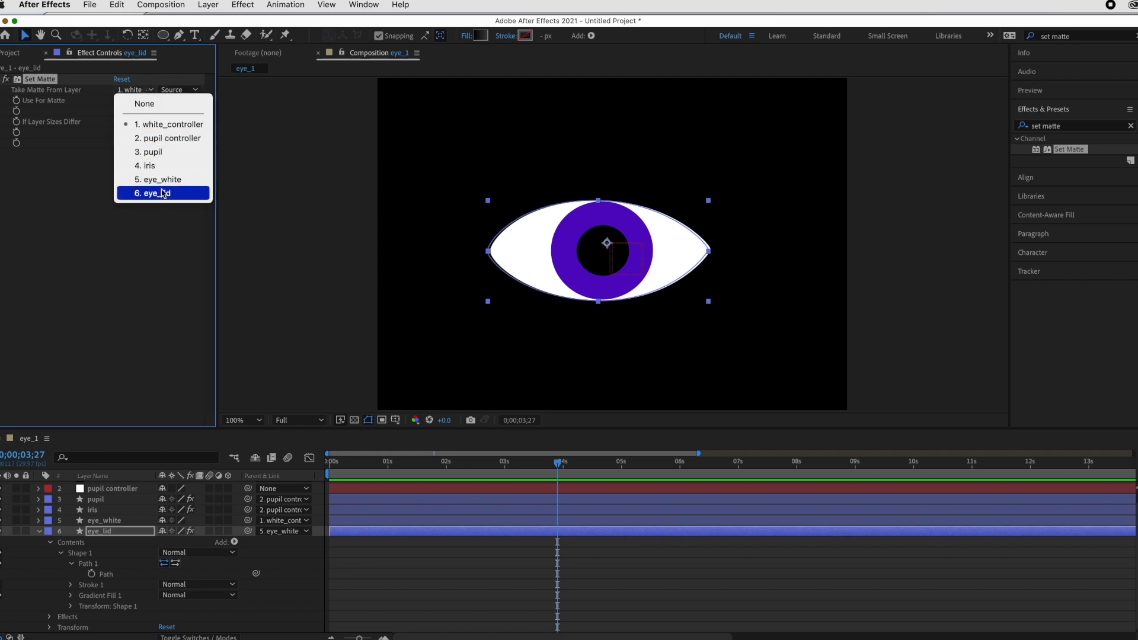
click(163, 181)
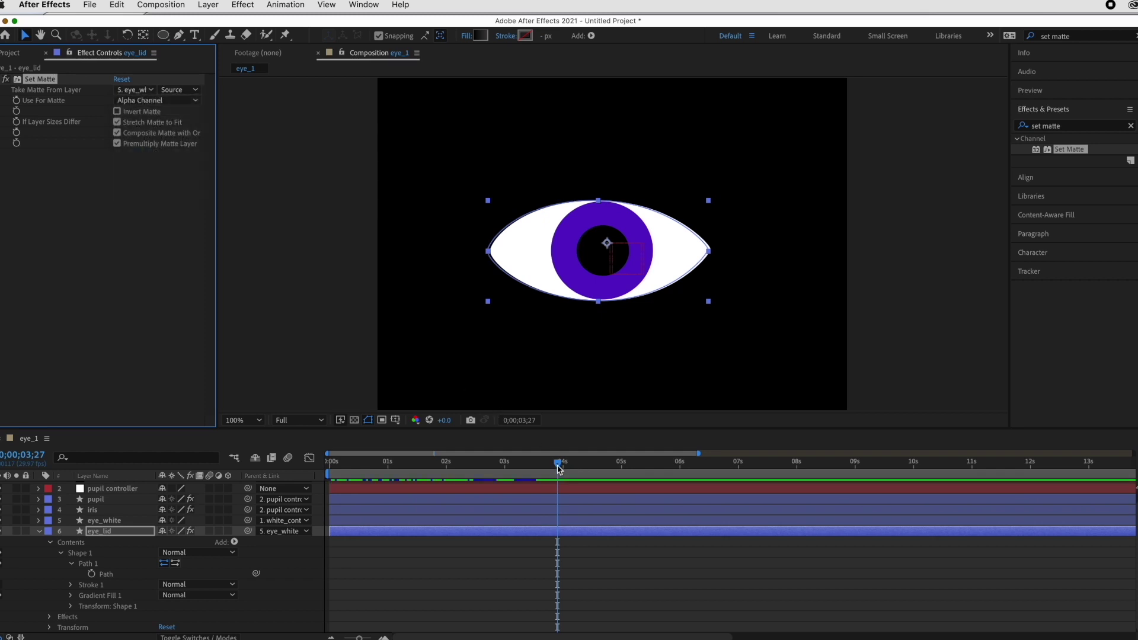
drag(560, 462, 468, 465)
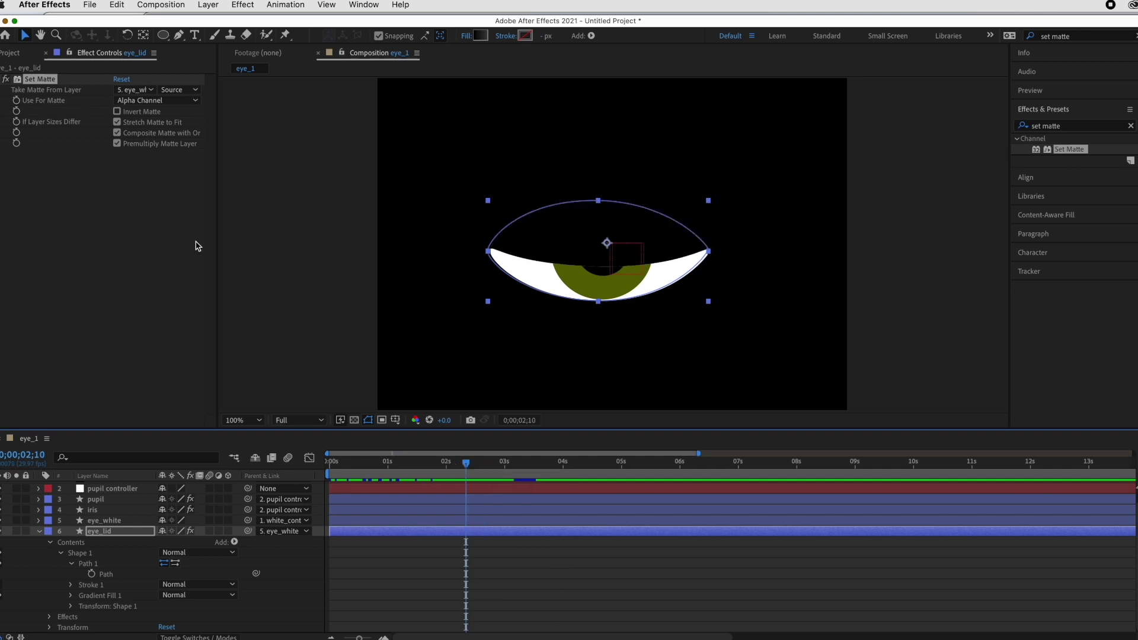
click(152, 92)
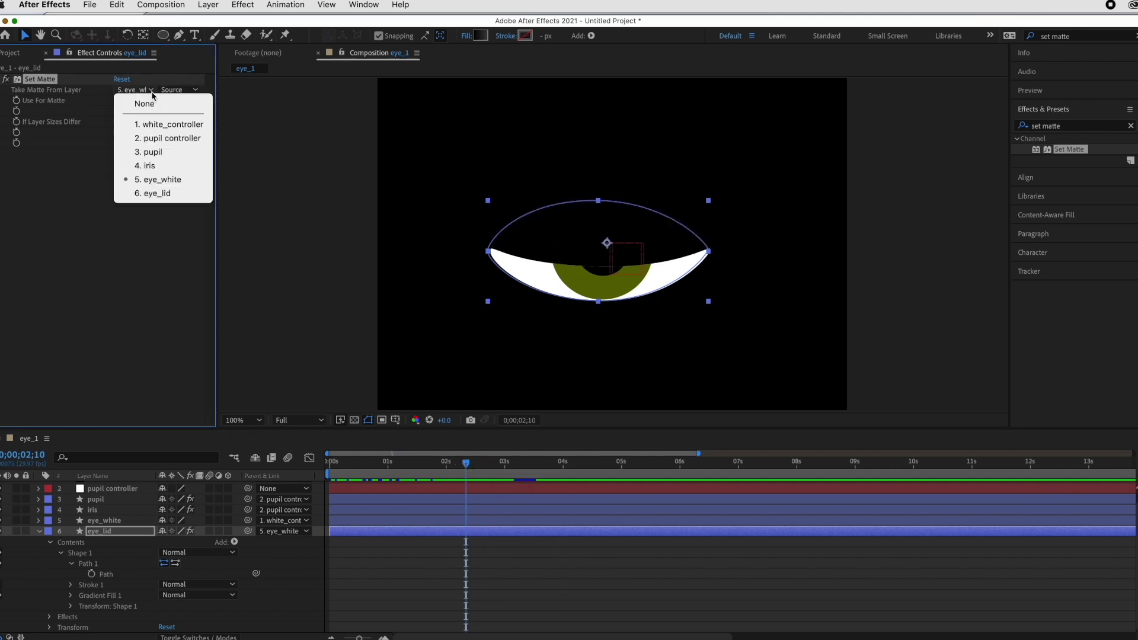
click(169, 124)
drag(474, 471, 327, 472)
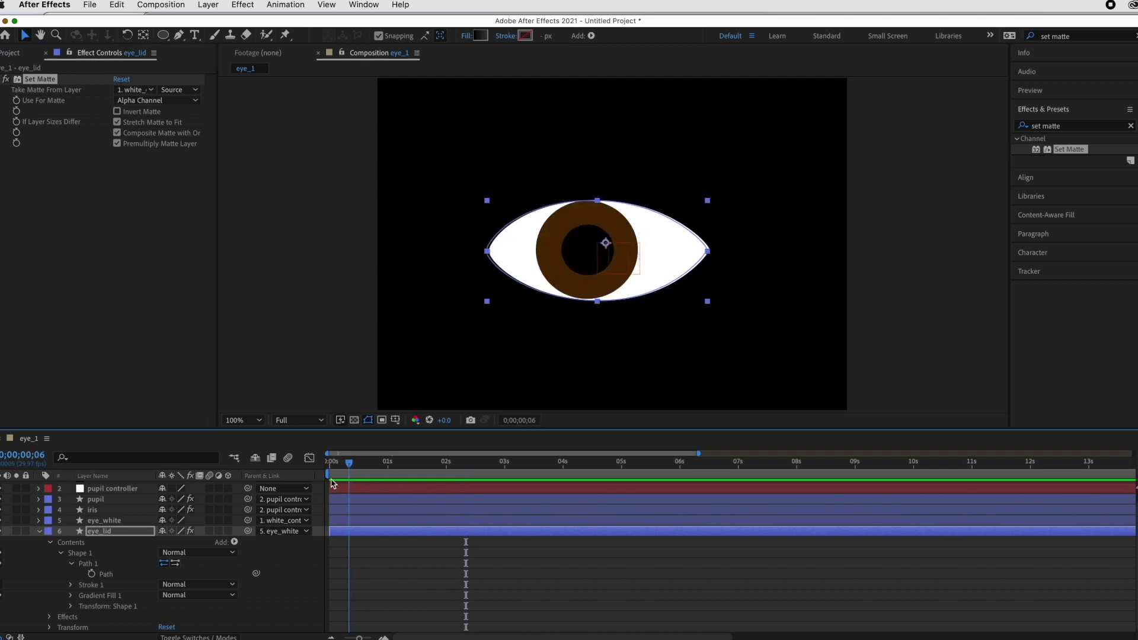
key(space)
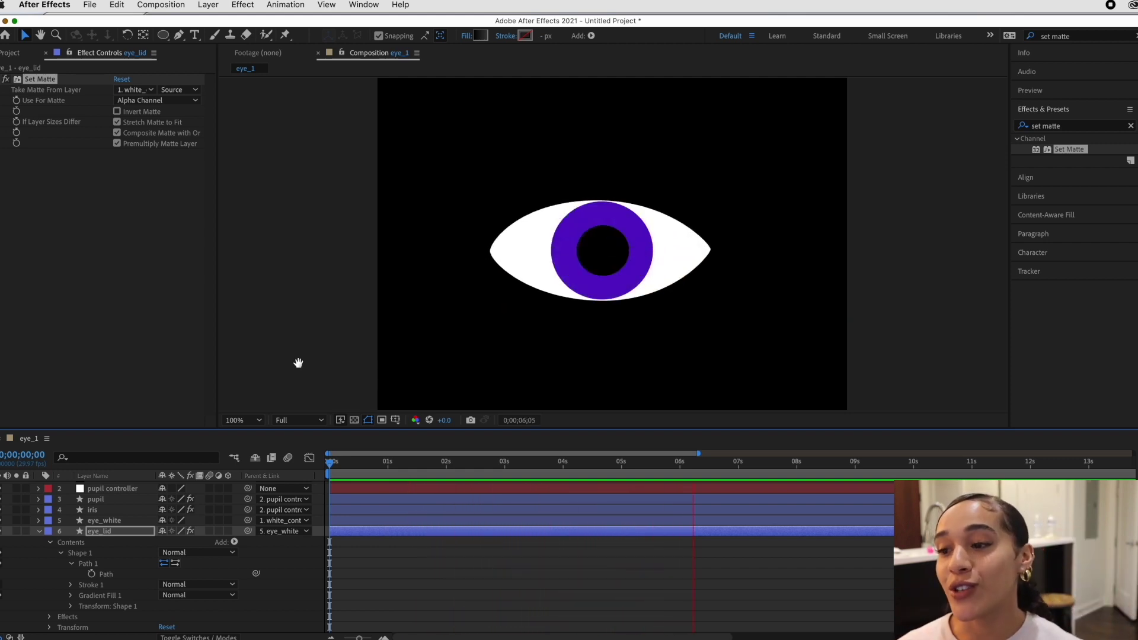
key(space)
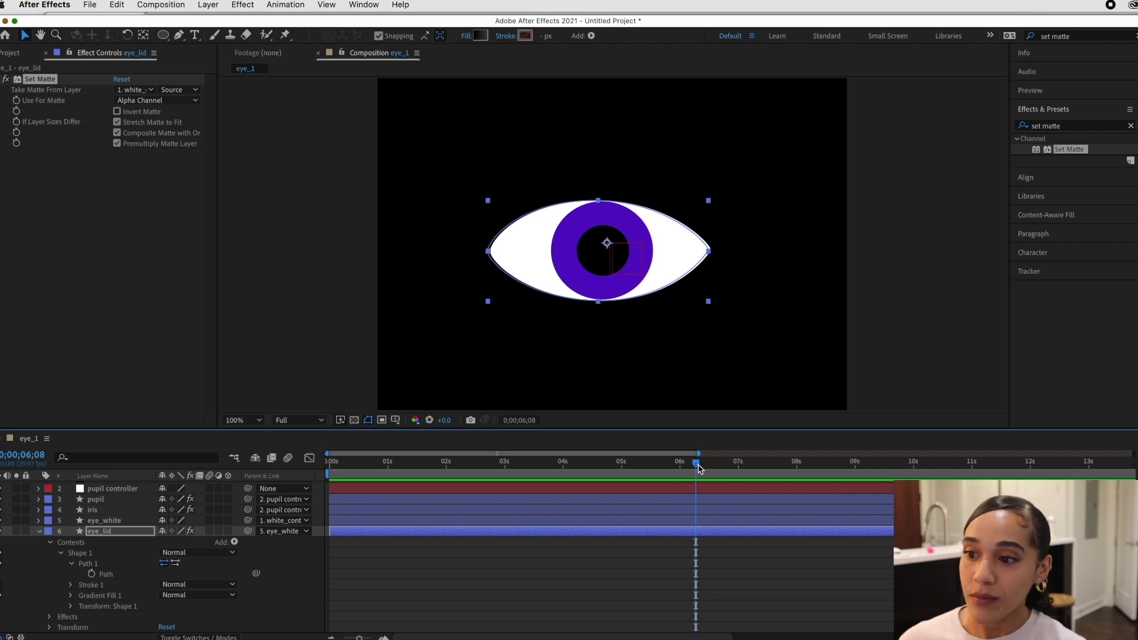
drag(695, 468, 322, 467)
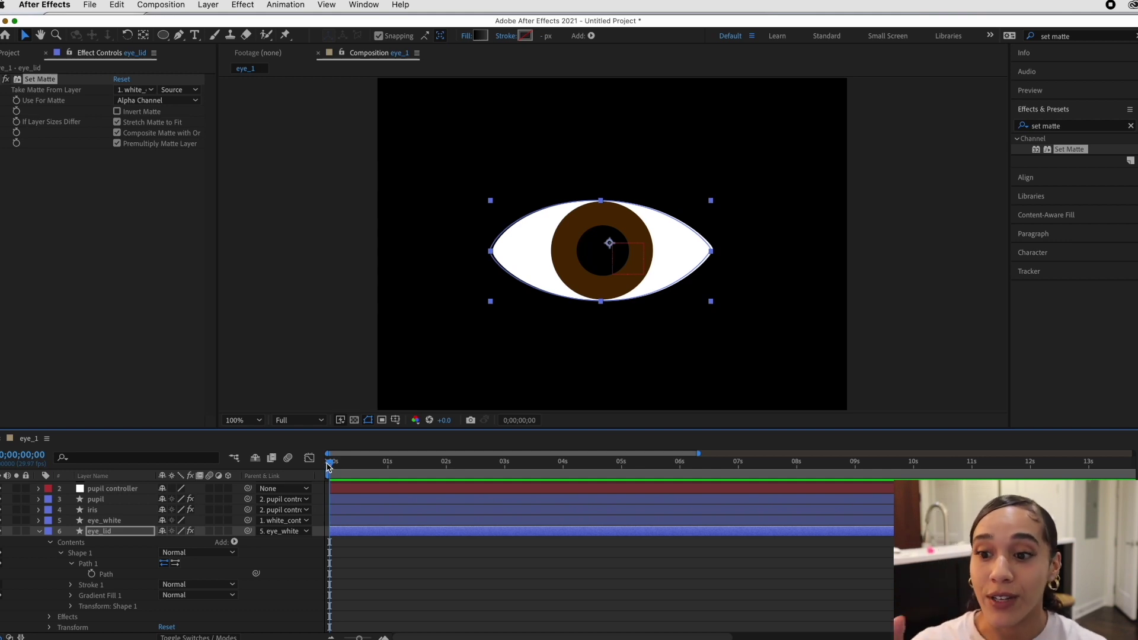
drag(330, 463, 548, 468)
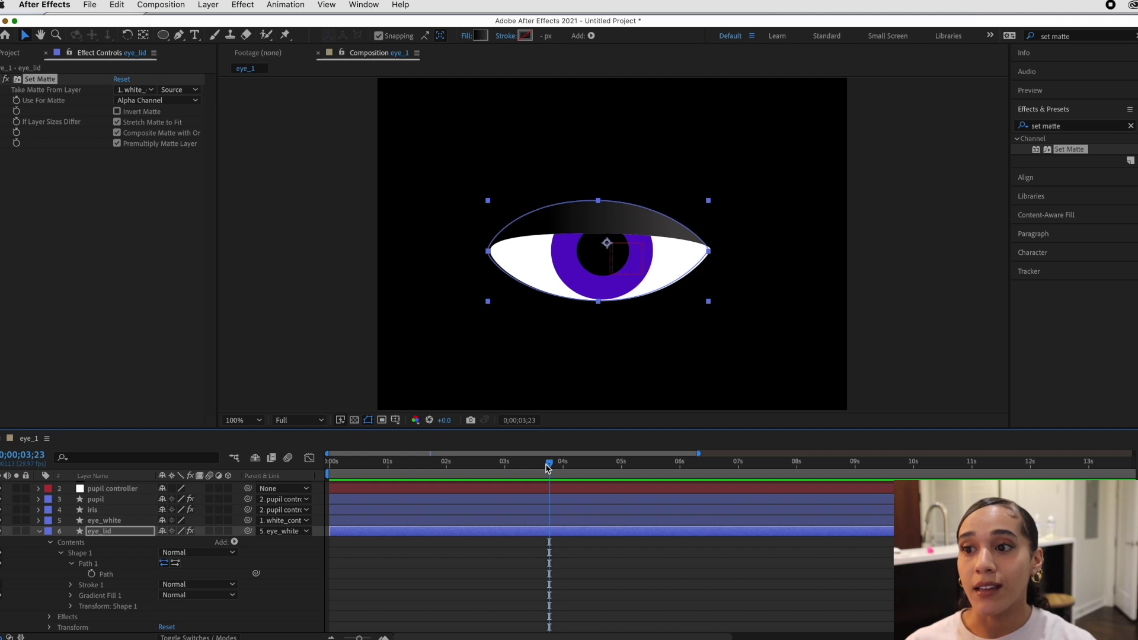
drag(547, 468, 323, 471)
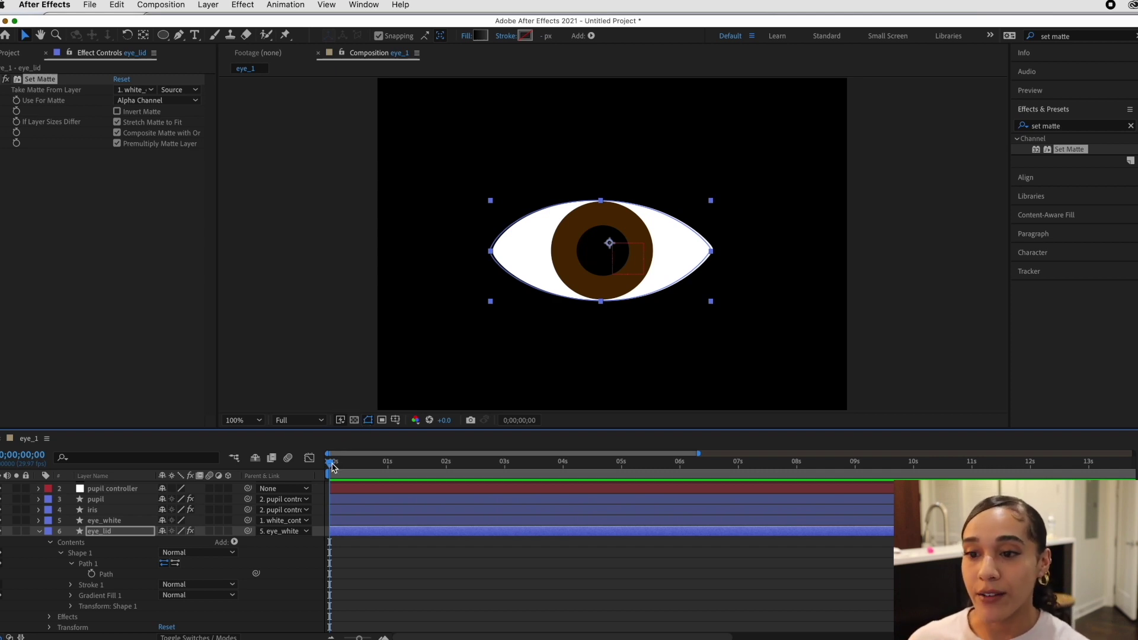
mouse_move(331, 468)
mouse_down()
mouse_move(351, 468)
mouse_move(323, 470)
mouse_up()
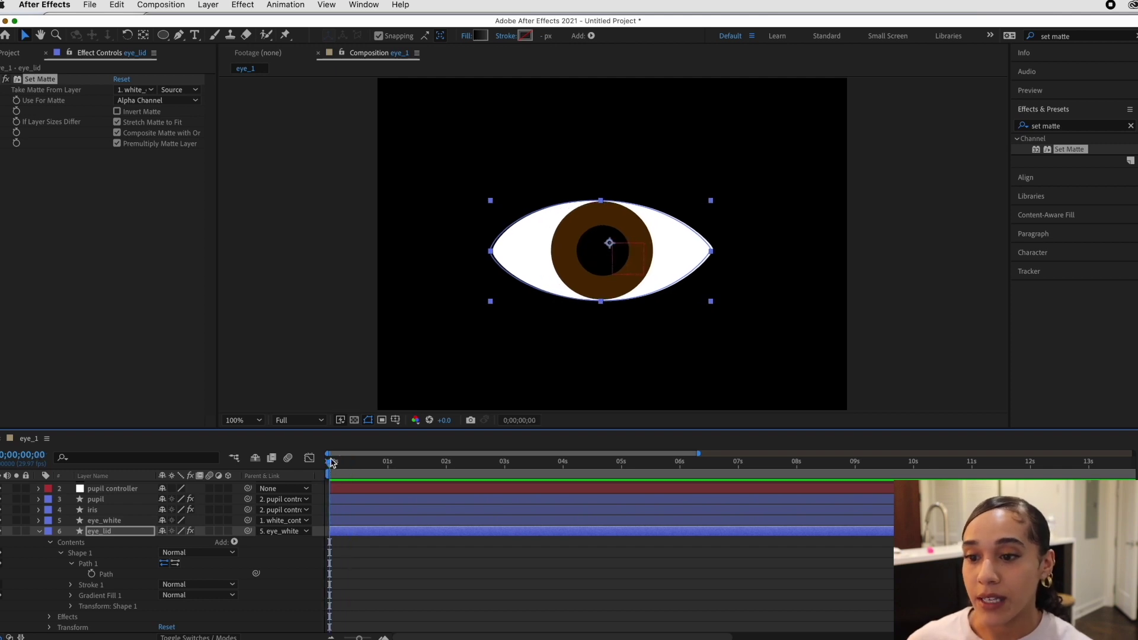